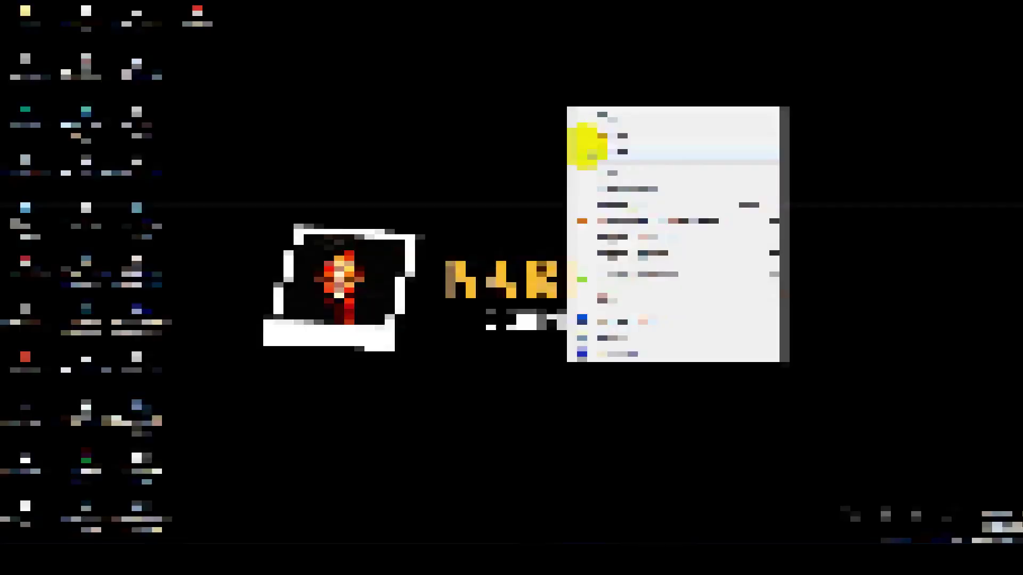
Step: Refresh the Windows desktop twice from its right-click menu
click(585, 168)
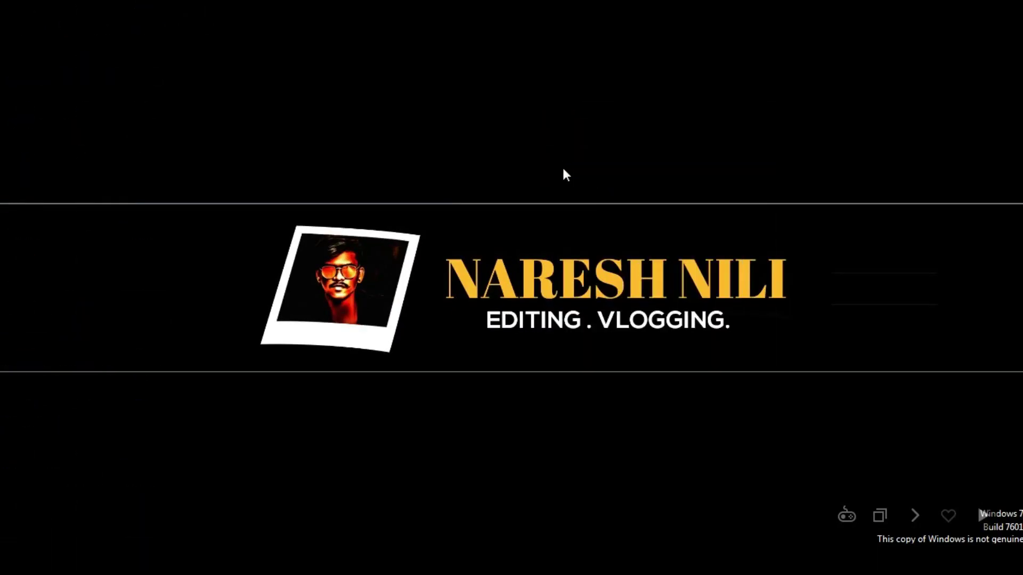
right_click(498, 165)
click(512, 201)
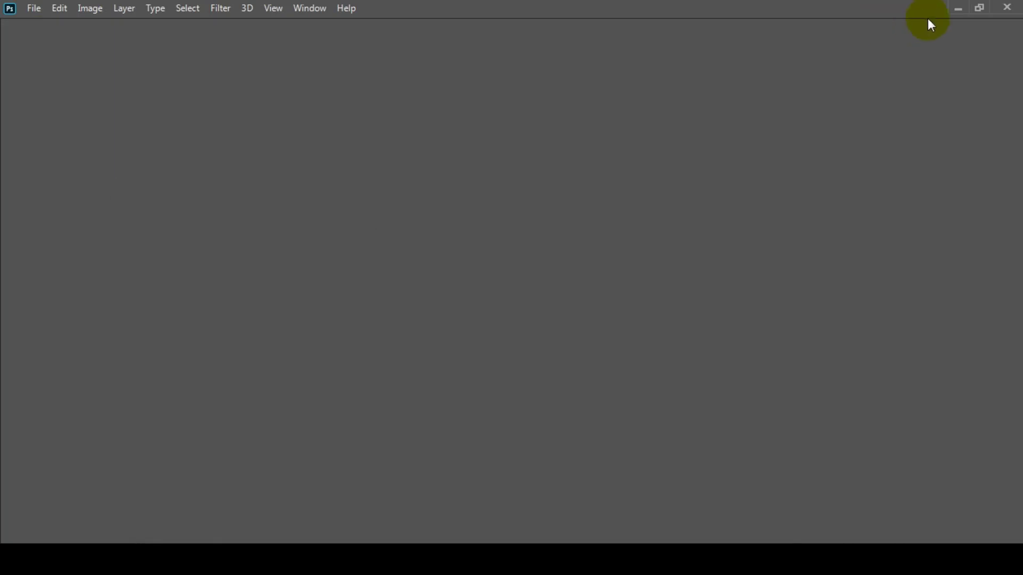
Step: Resize the Photoshop window and browse to E:\NILI GRAPHICS\NG BANNER in Explorer
click(977, 8)
click(970, 27)
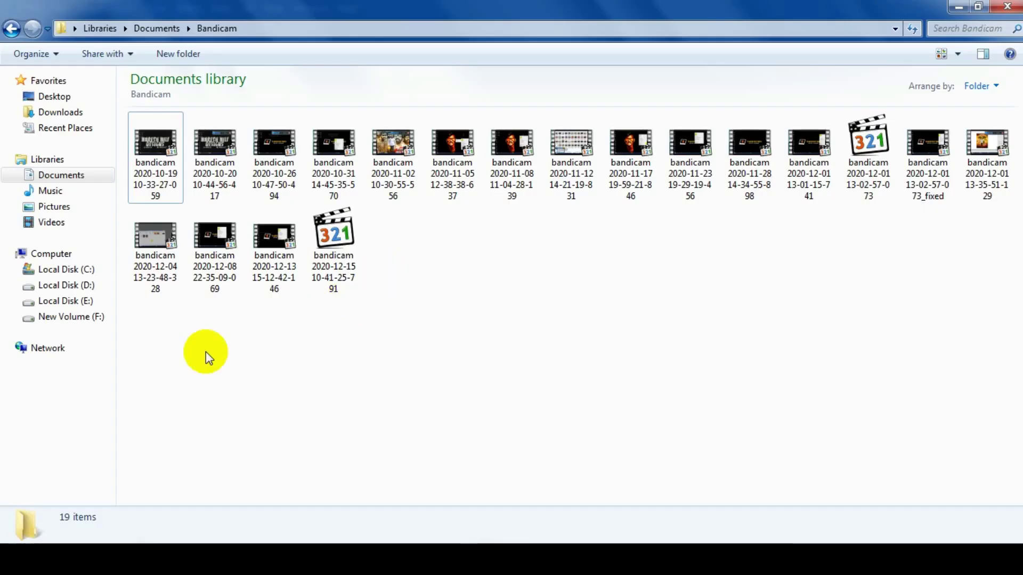
click(86, 302)
double_click(597, 285)
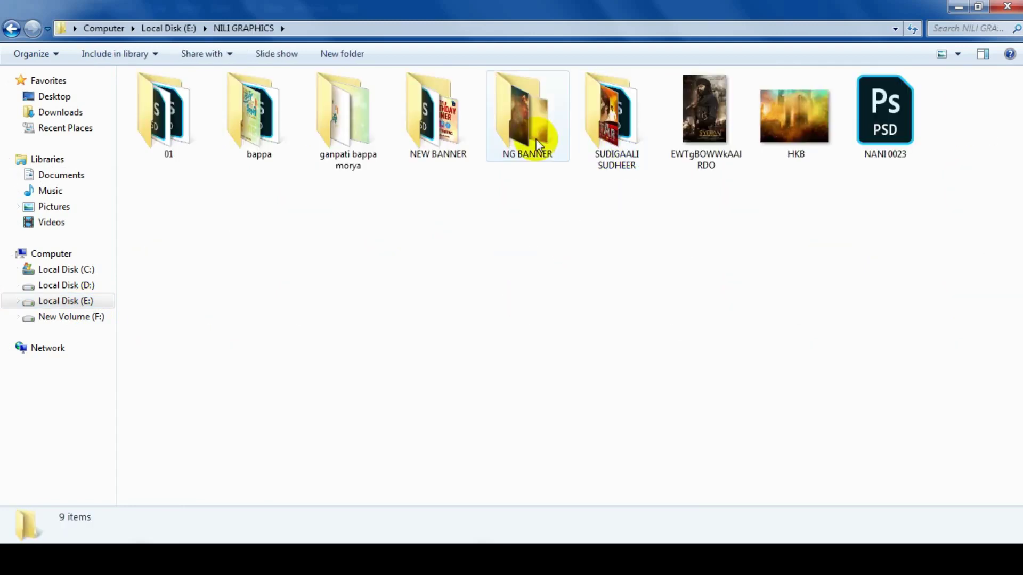
double_click(538, 145)
Step: Select the back1 background image and drag it into Photoshop
click(395, 282)
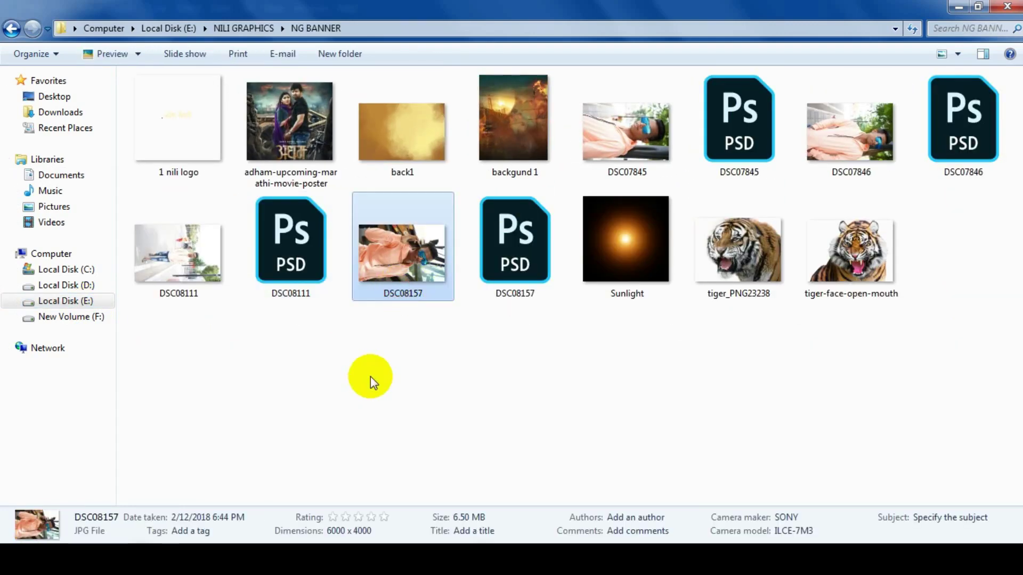
click(370, 376)
ctrl+scroll(488, 361, down, 1)
click(379, 118)
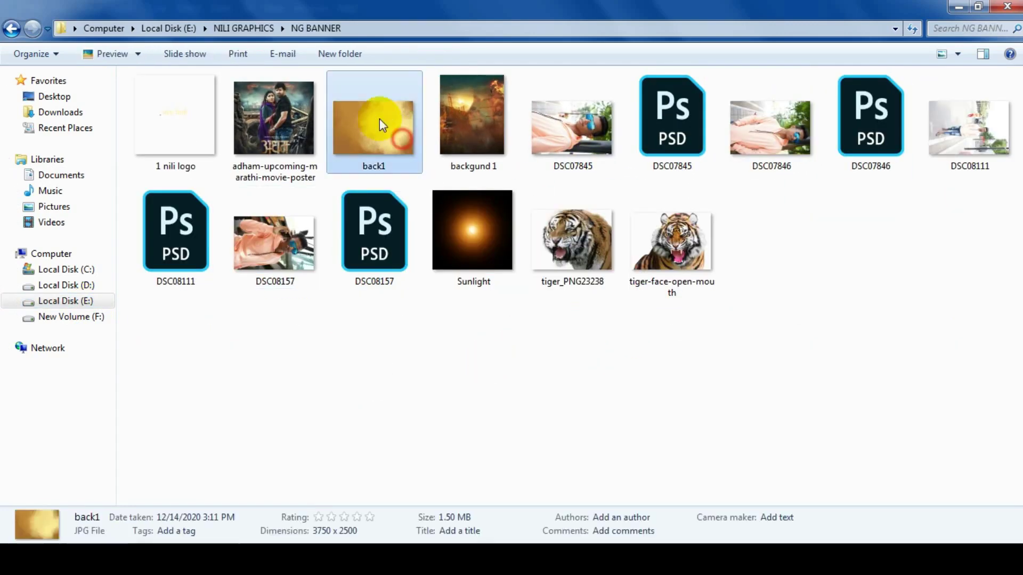
mouse_move(379, 124)
mouse_down()
mouse_move(540, 539)
mouse_move(423, 26)
mouse_move(413, 27)
mouse_up()
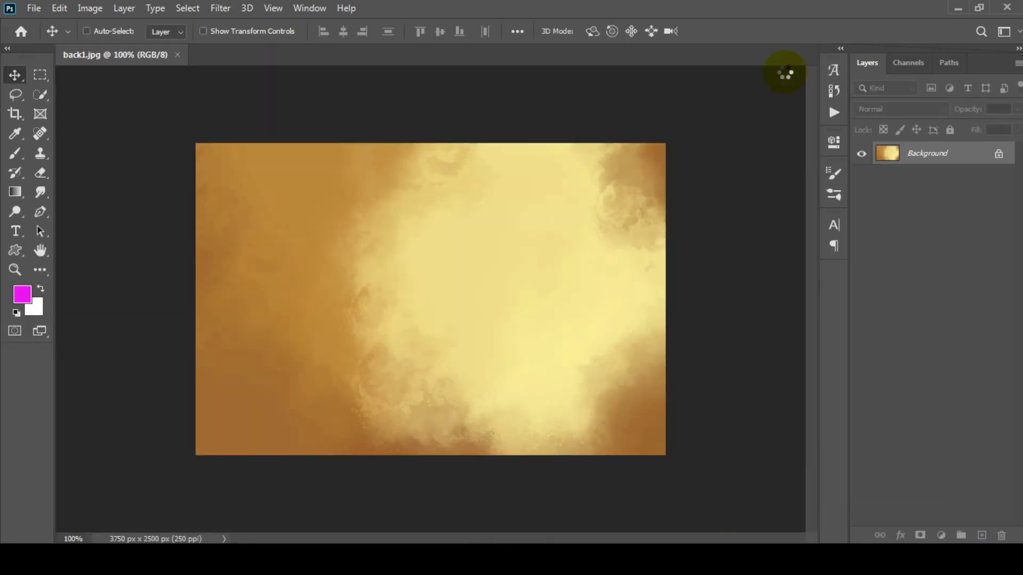
Step: Zoom in and set the foreground colour to brown #a36b2e sampled from the background
click(15, 269)
click(382, 232)
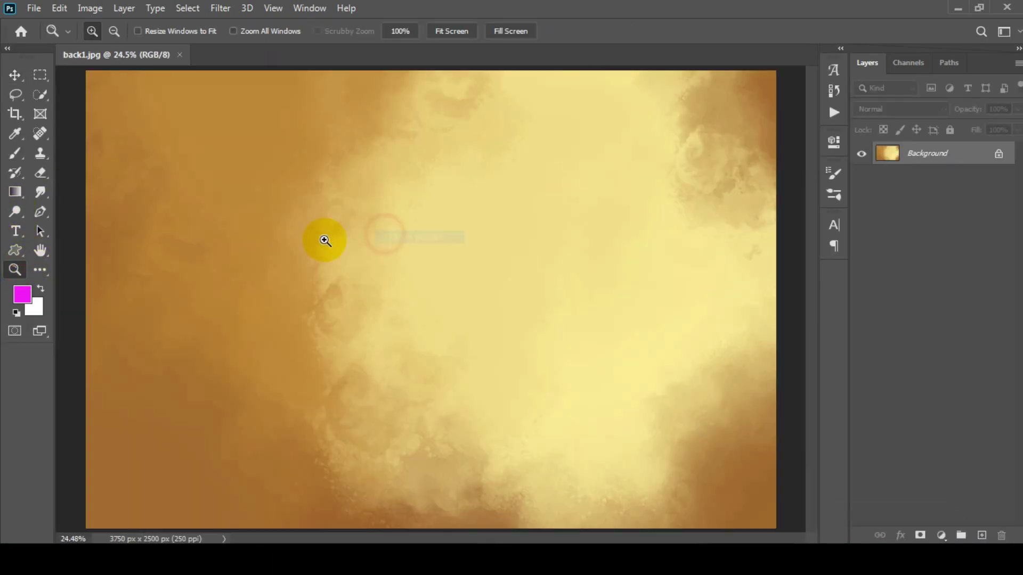
click(25, 304)
click(136, 421)
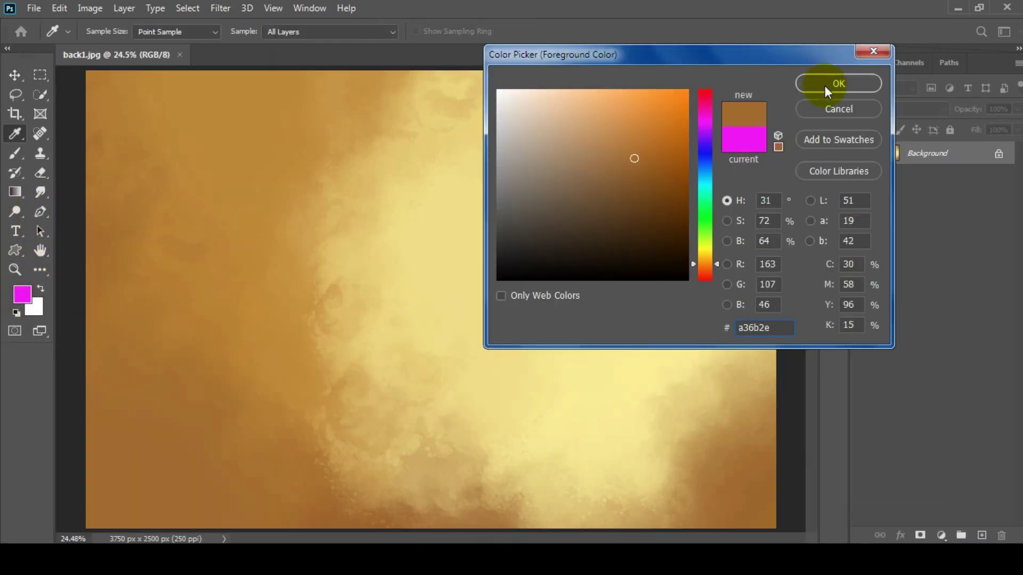
click(806, 84)
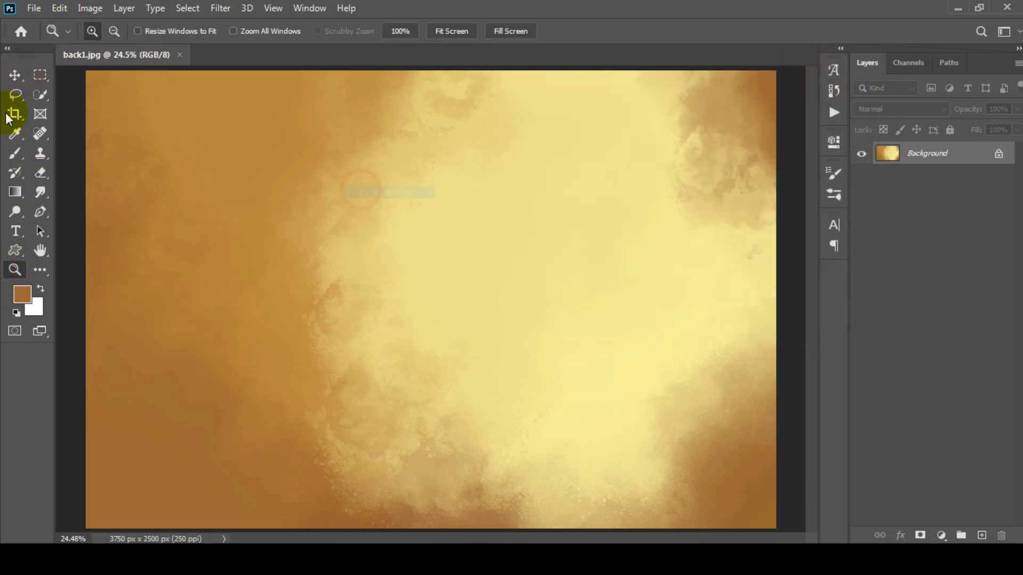
Step: Drag the DSC08157 photo from the NG BANNER folder into the banner document
key(v)
scroll(474, 275, down, 3)
scroll(430, 273, up, 3)
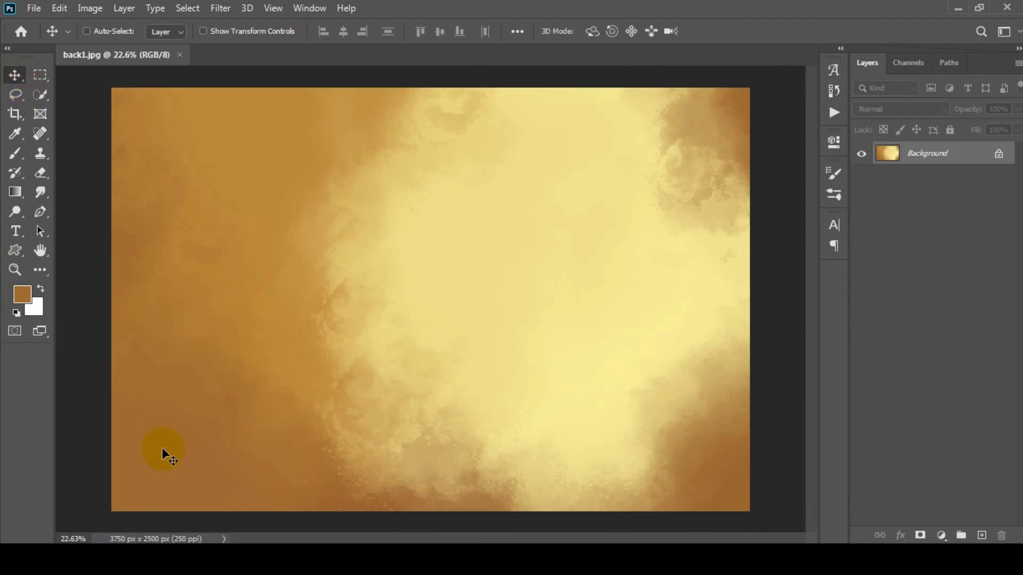
click(182, 543)
click(327, 424)
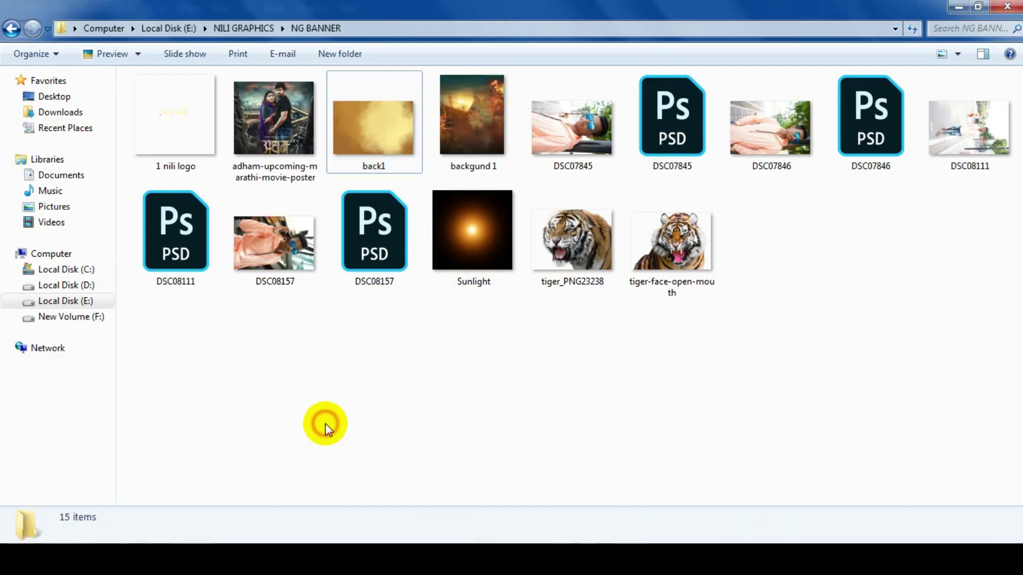
click(374, 242)
click(297, 264)
drag(364, 253, 475, 369)
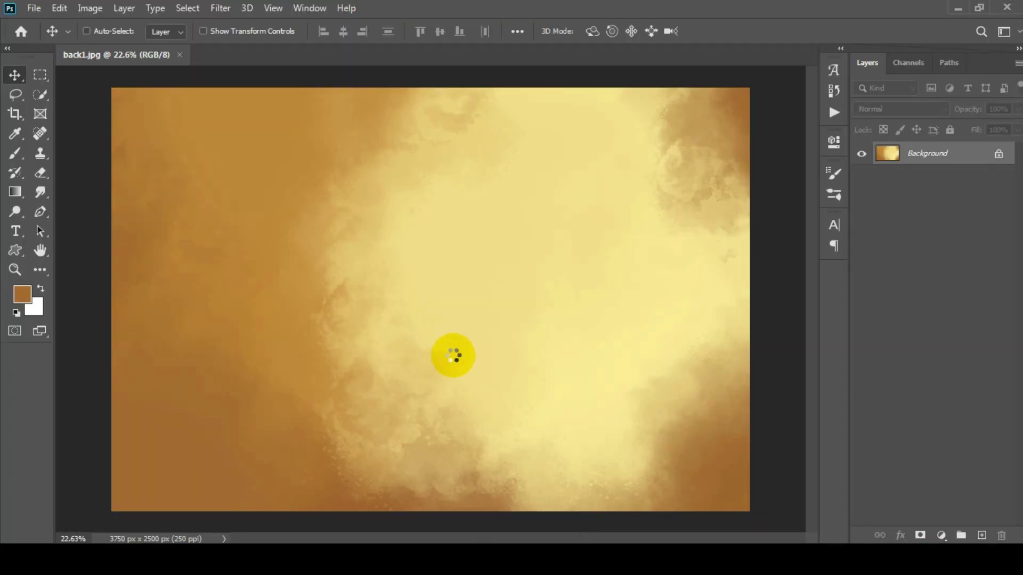
Step: Commit the placed DSC08157 portrait and rasterize its layer
click(719, 30)
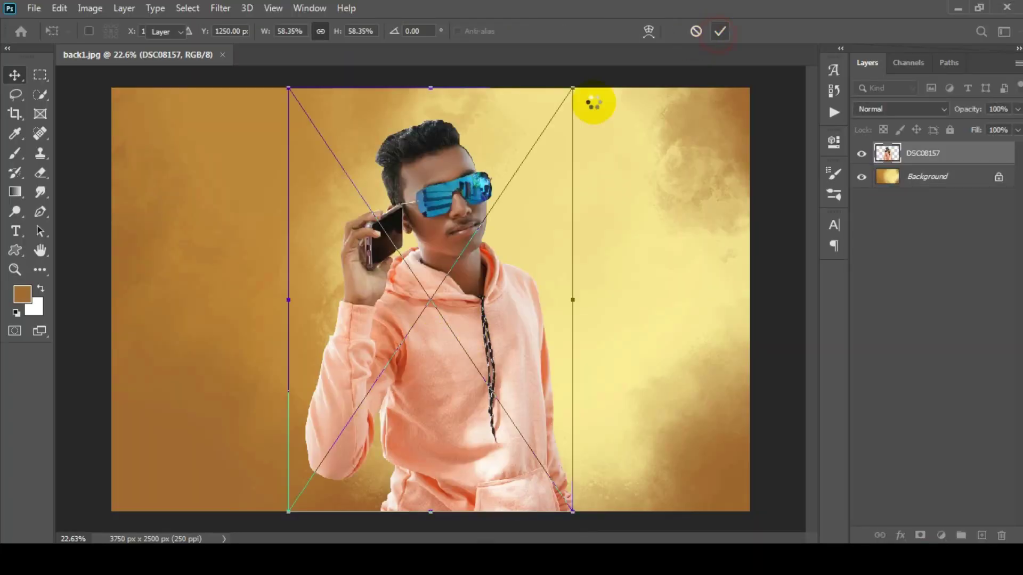
key(Return)
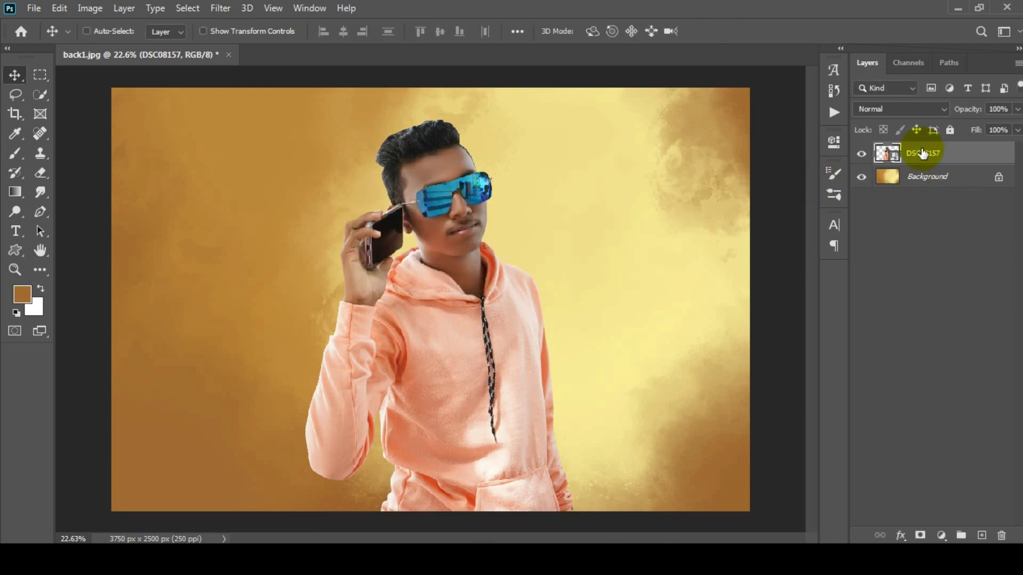
right_click(922, 153)
click(772, 278)
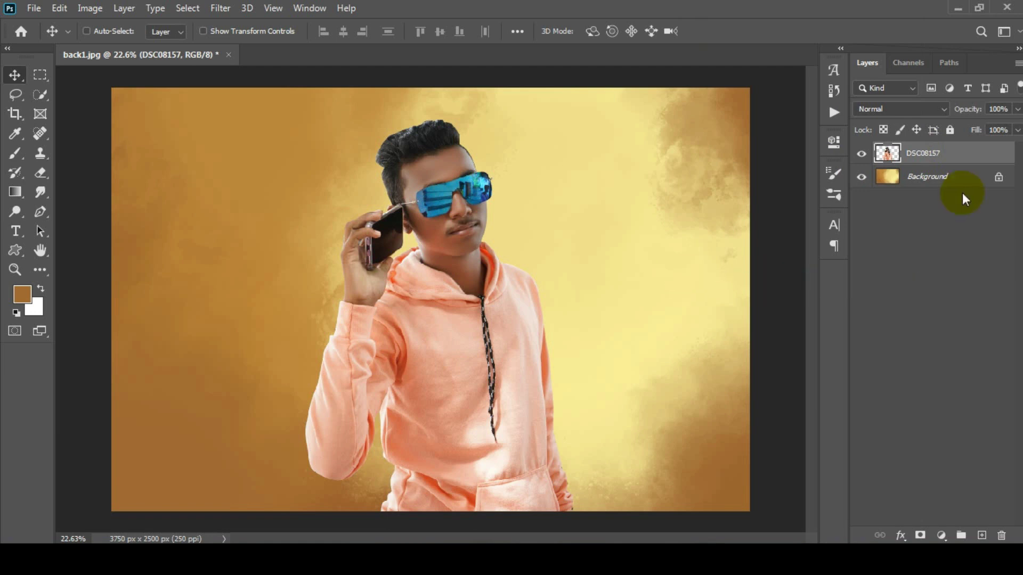
Step: Mask the portrait to a rectangle around head and chest, then apply the mask
key(m)
drag(250, 97, 628, 399)
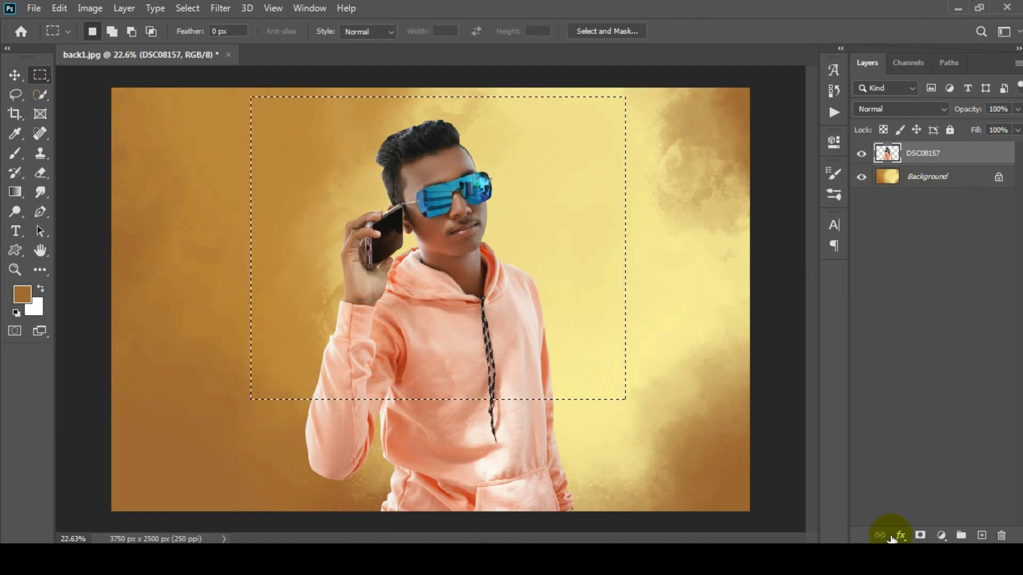
click(920, 535)
right_click(912, 156)
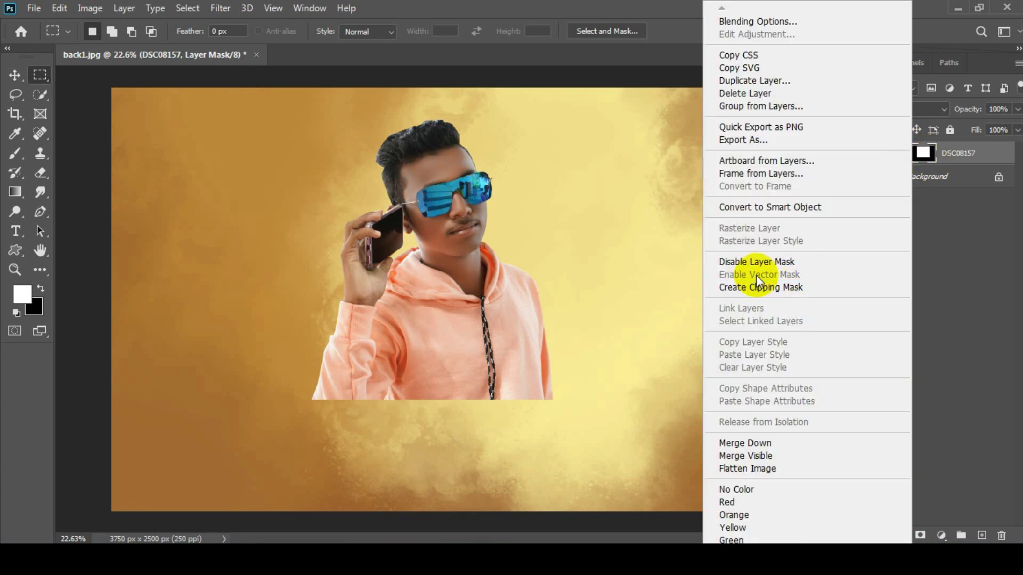
click(923, 158)
right_click(924, 156)
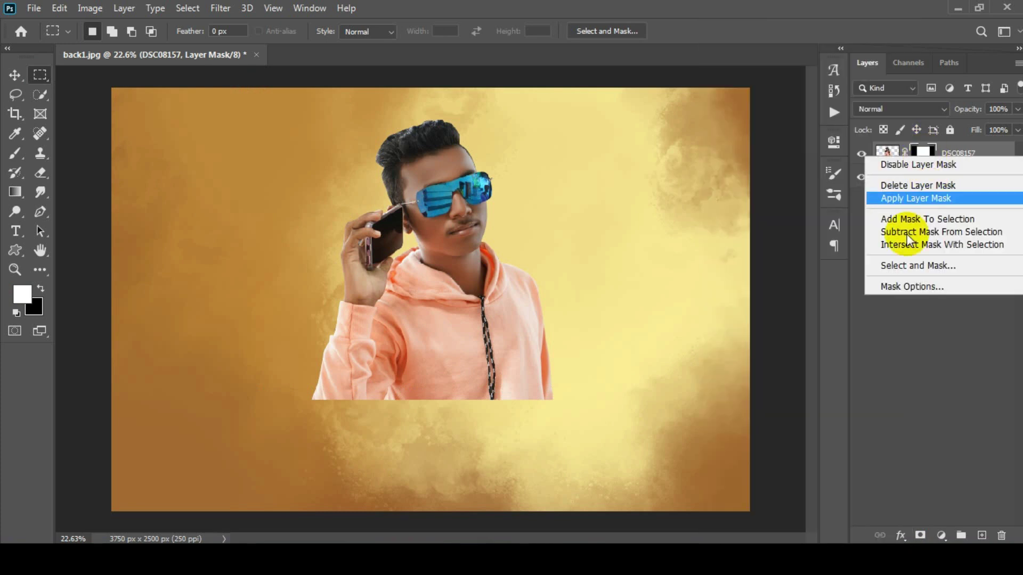
click(919, 201)
Step: Add a new mask fading the lower hoodie into the smoke, then move the portrait left and down
click(920, 535)
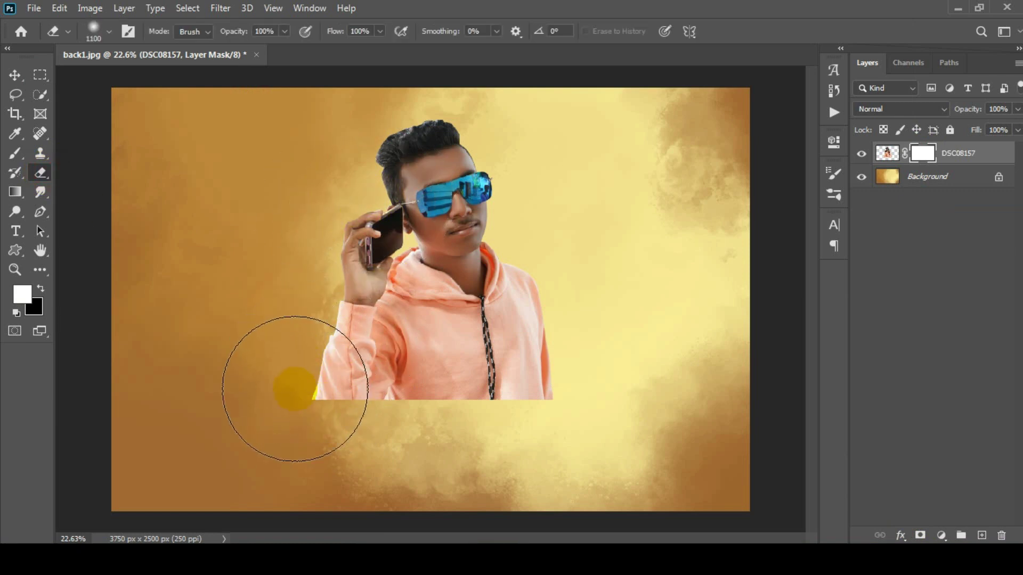
mouse_move(294, 388)
mouse_down()
mouse_move(353, 410)
mouse_move(487, 420)
mouse_move(598, 390)
mouse_move(290, 380)
mouse_move(474, 433)
mouse_move(600, 383)
mouse_move(485, 401)
mouse_move(300, 403)
mouse_up()
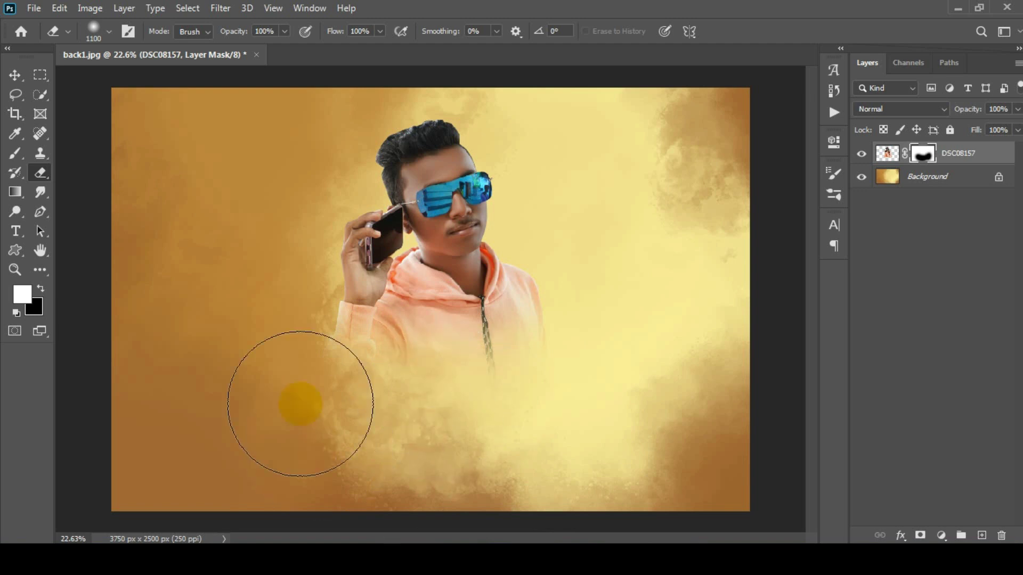
click(14, 75)
drag(468, 235, 333, 289)
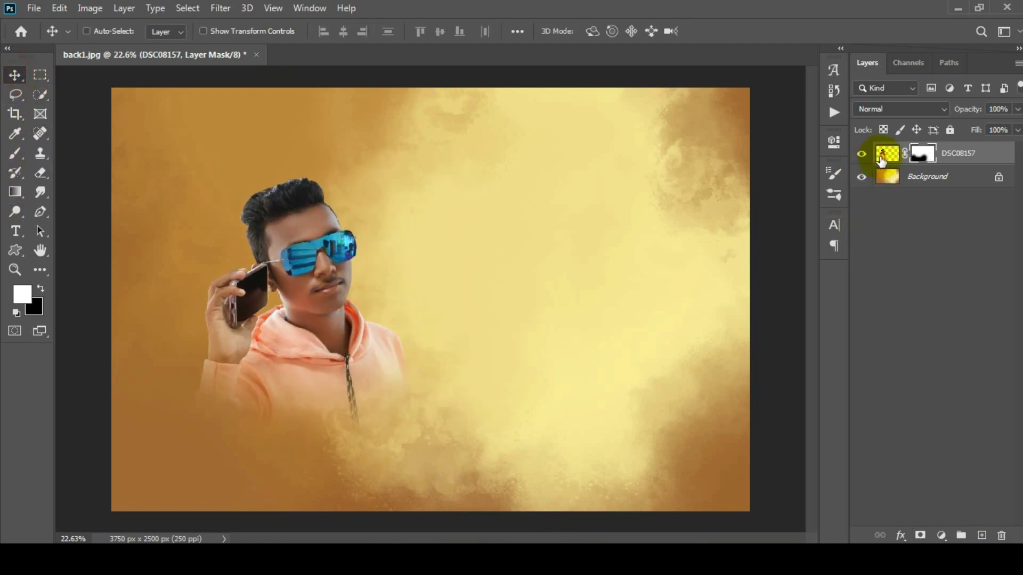
Step: Convert the DSC08157 portrait to black and white
click(85, 8)
mouse_move(114, 46)
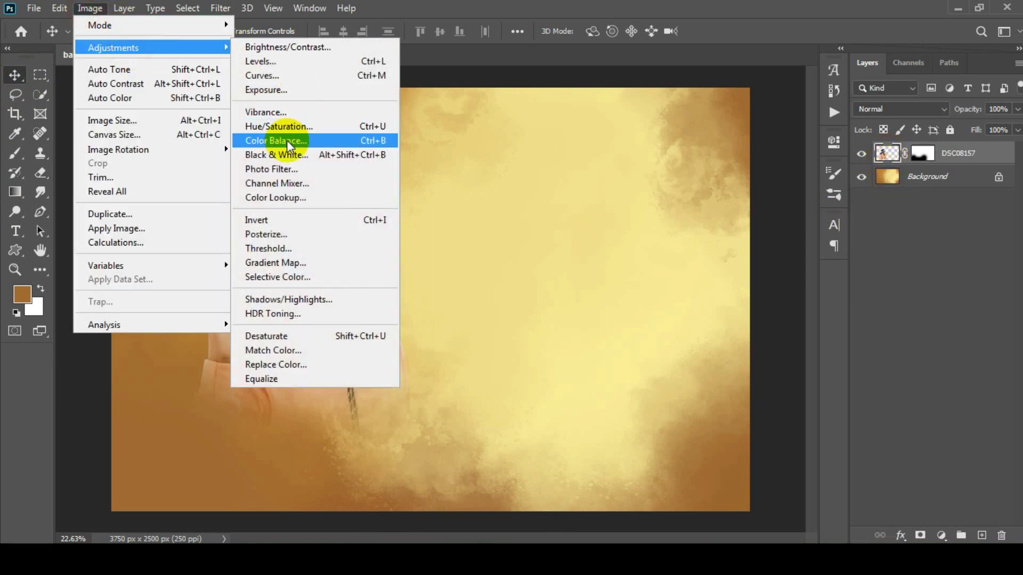
click(369, 155)
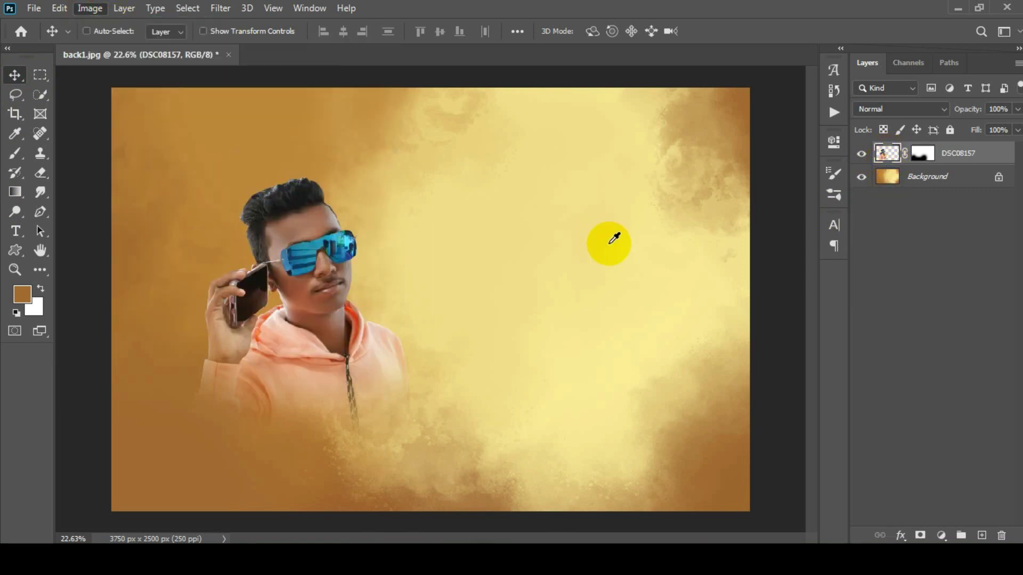
drag(482, 40, 641, 63)
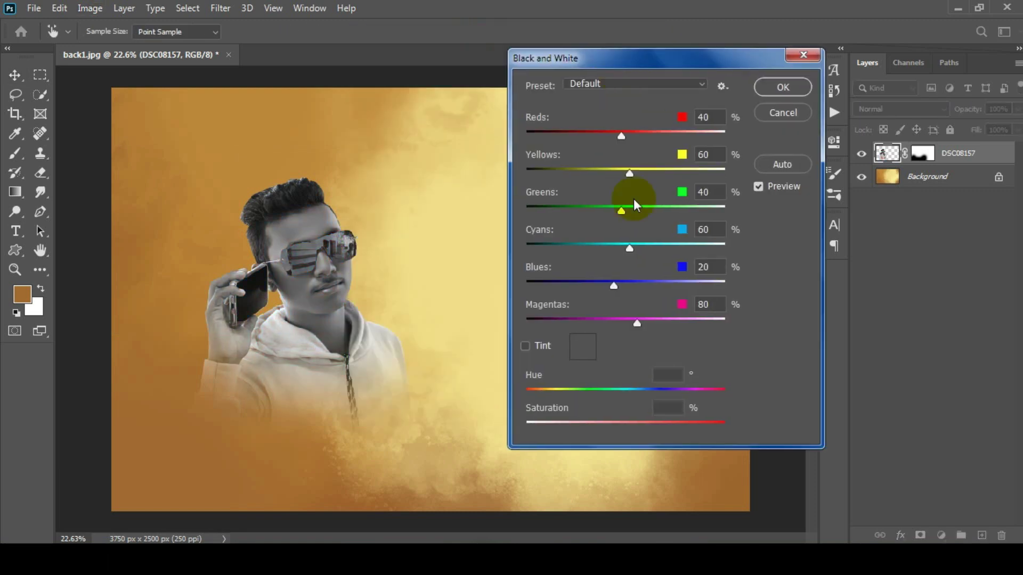
click(783, 89)
Step: Apply the saved custom Camera Raw preset to the portrait
click(220, 8)
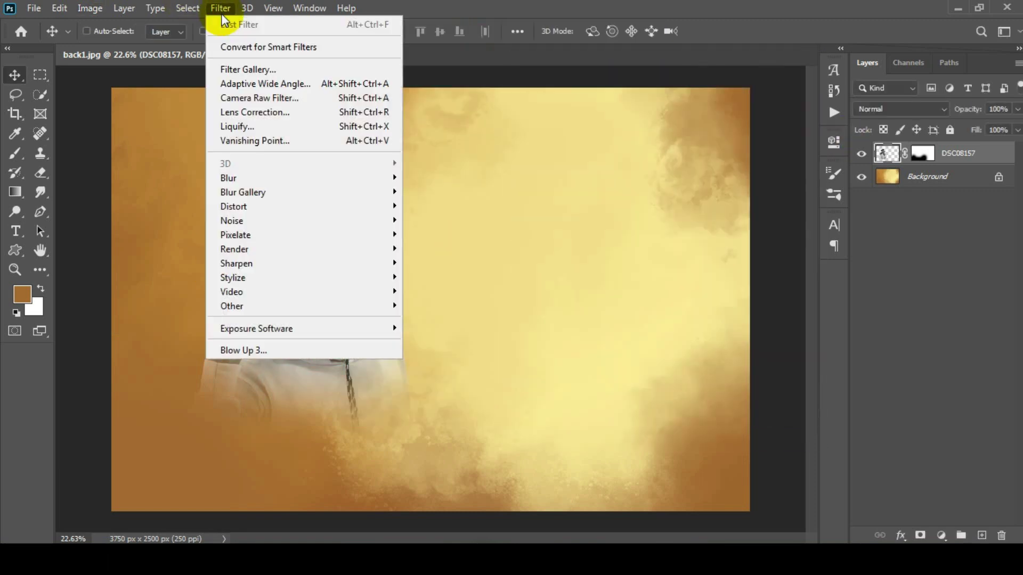
click(367, 98)
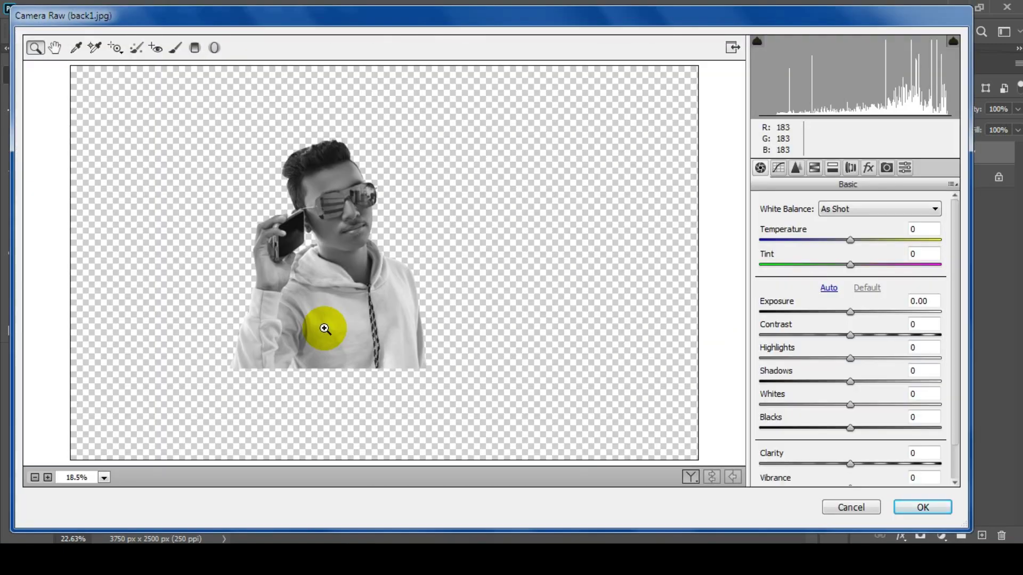
click(324, 329)
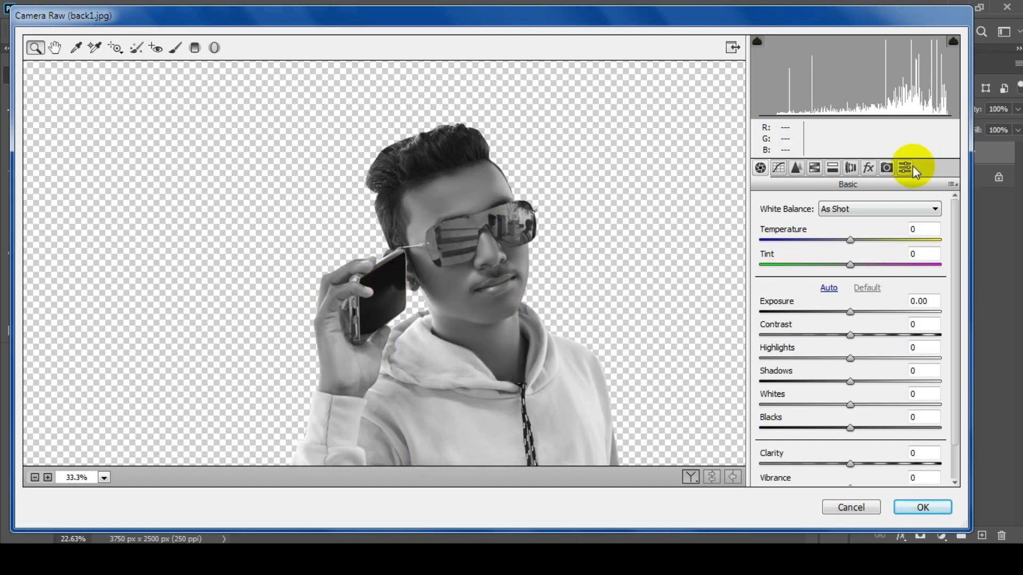
click(905, 168)
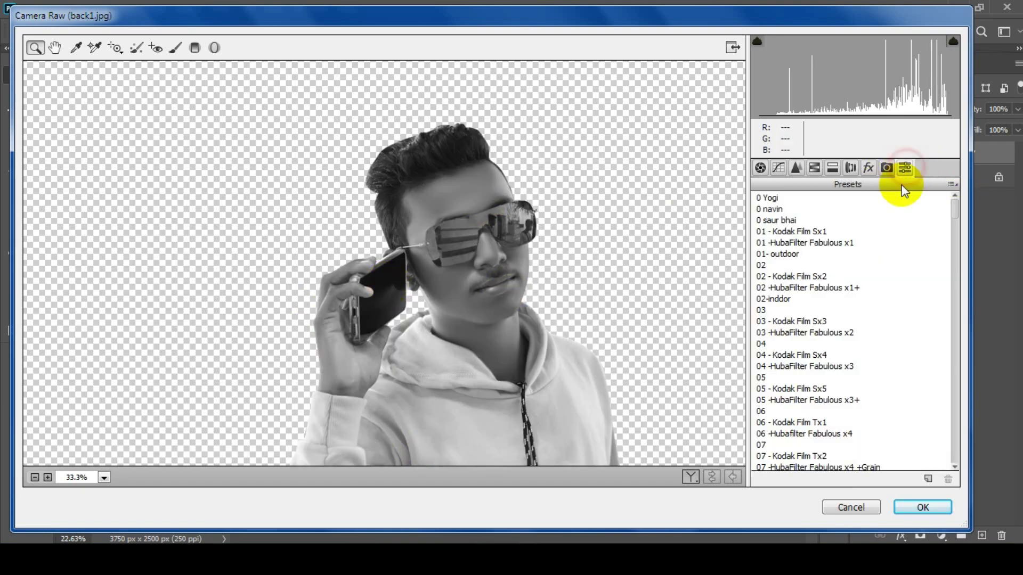
click(772, 209)
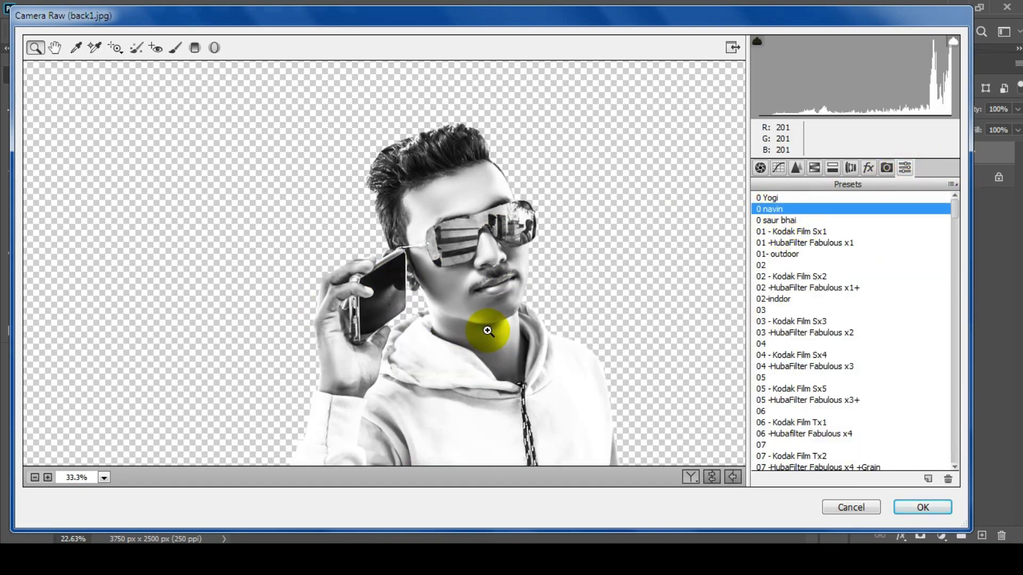
Step: Zoom the Camera Raw preview to check the portrait, then apply the filter
right_click(509, 180)
click(527, 188)
click(419, 232)
click(391, 244)
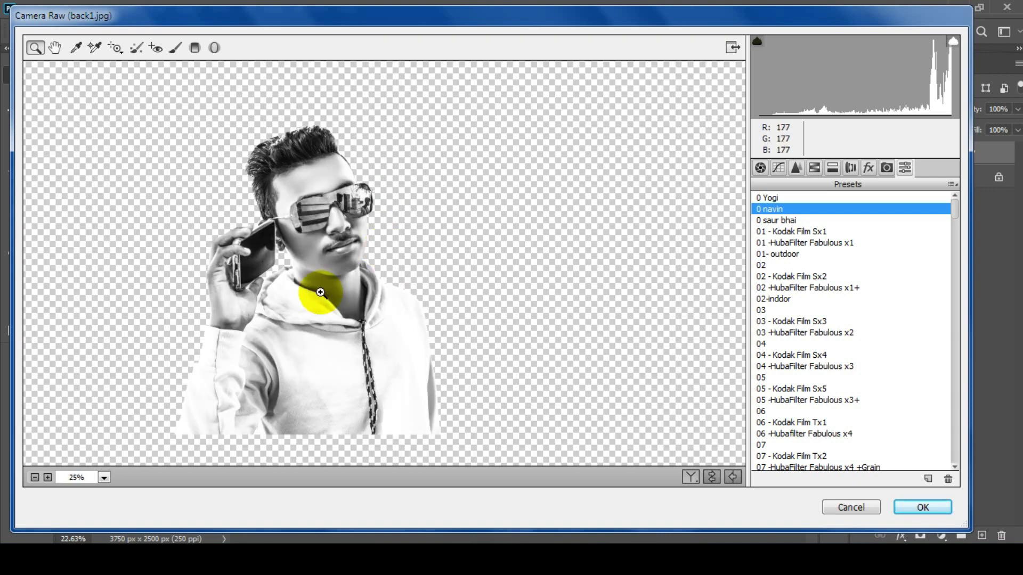
click(923, 507)
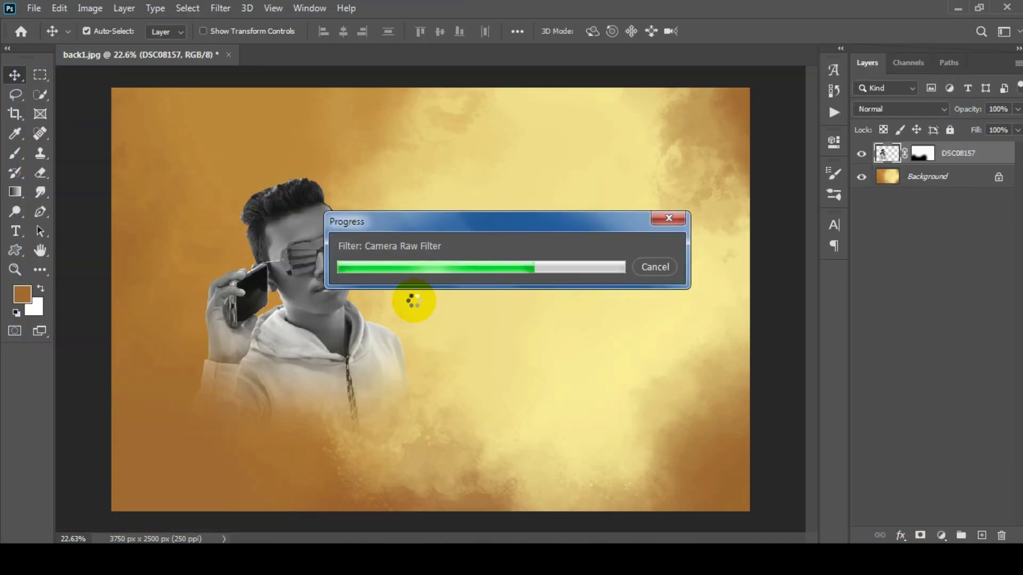
scroll(276, 268, up, 3)
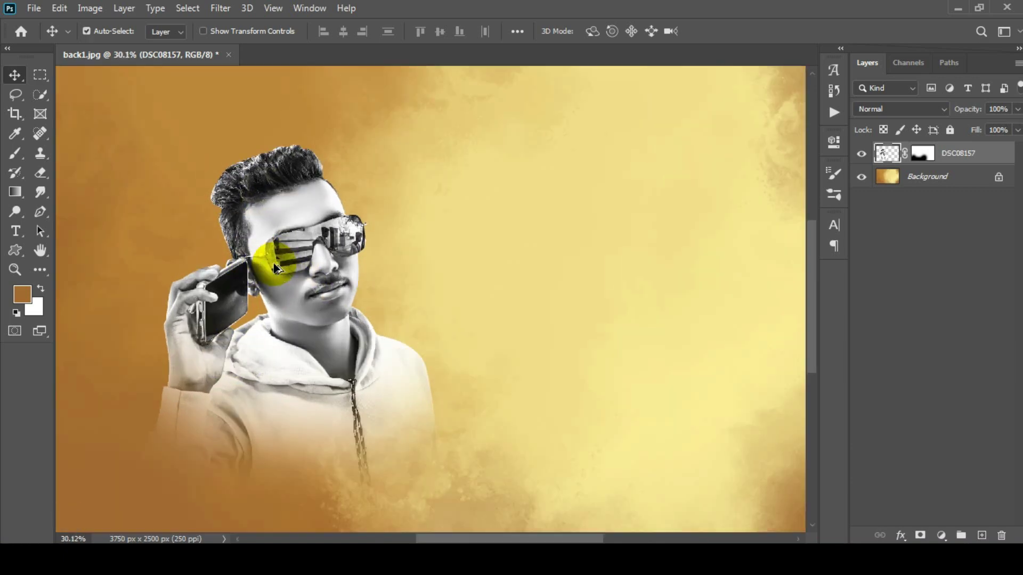
scroll(276, 268, down, 3)
click(89, 8)
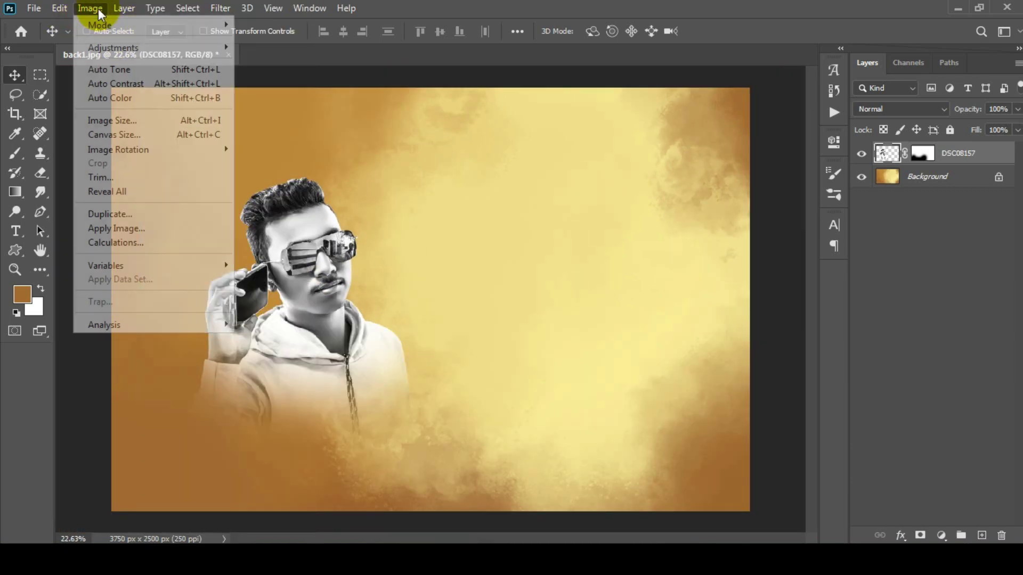
Step: Set the portrait's Brightness/Contrast to brightness 5 and contrast 3
click(292, 46)
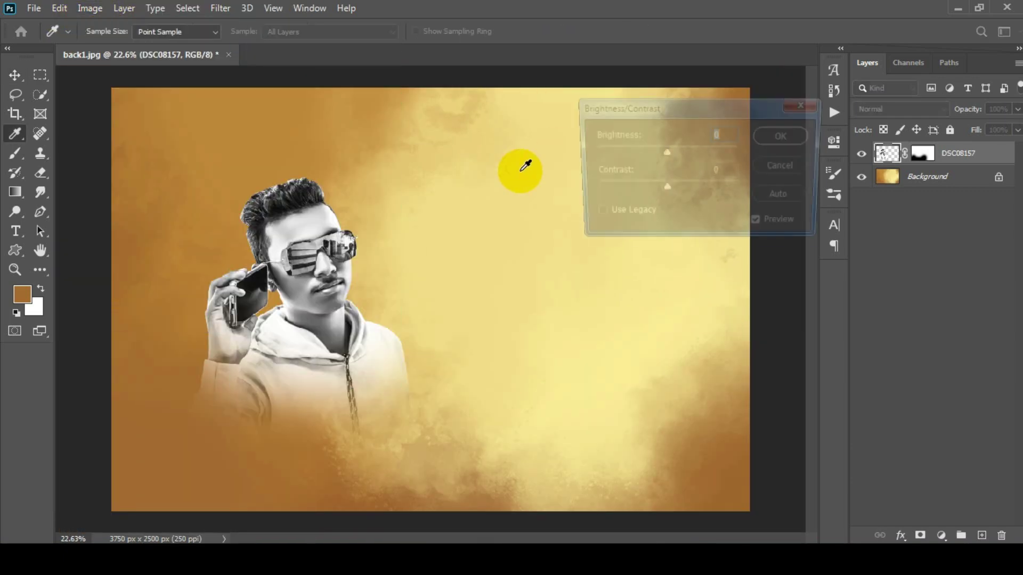
drag(667, 153, 667, 189)
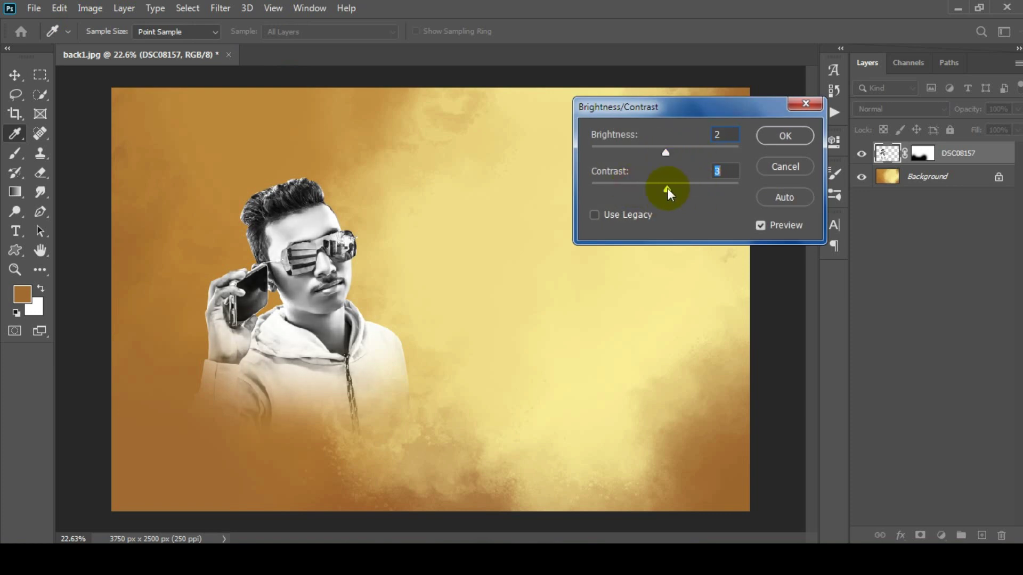
drag(666, 154, 669, 154)
click(780, 138)
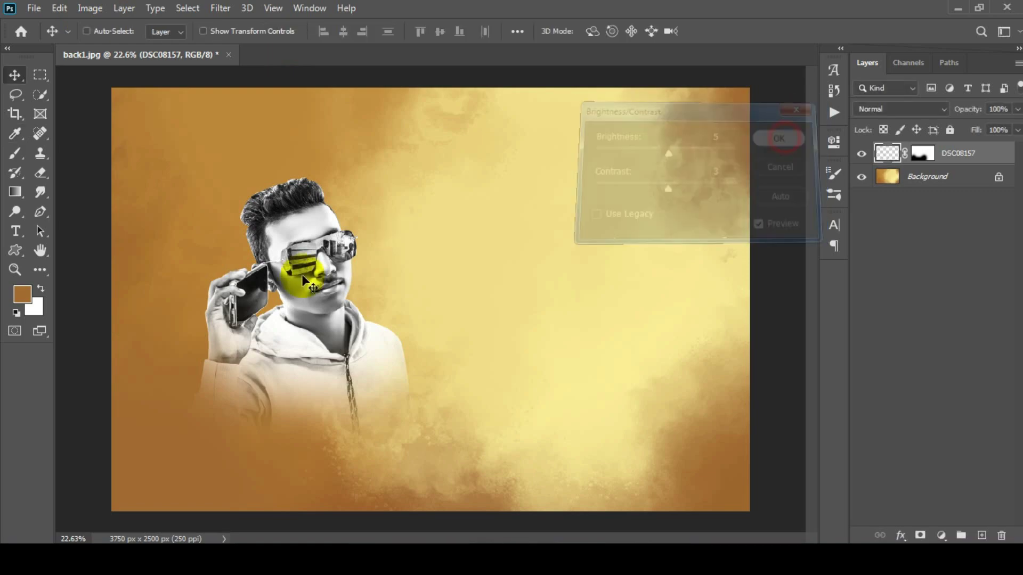
scroll(306, 279, down, 2)
scroll(368, 311, up, 1)
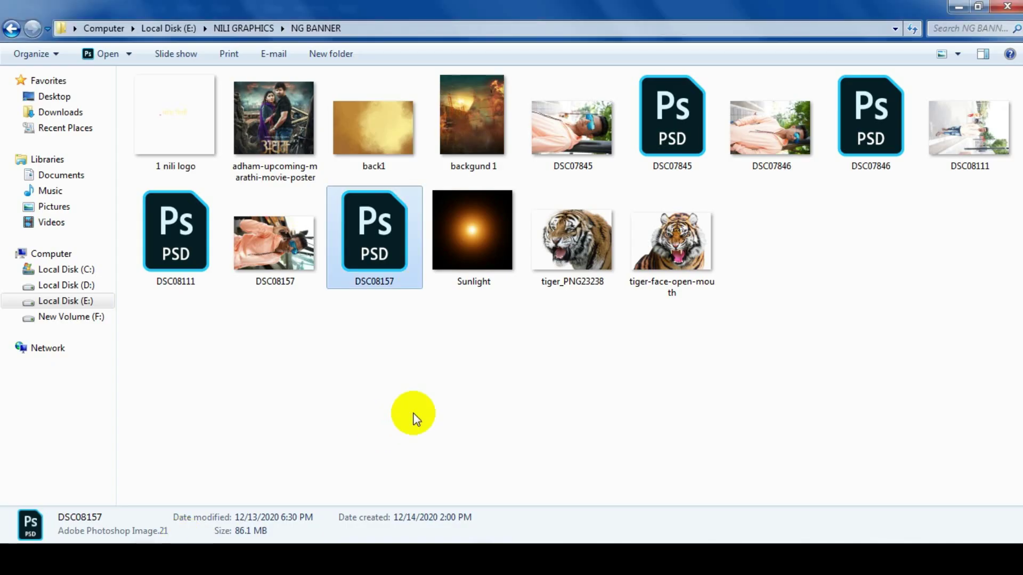
Step: Drag the tiger-face-open-mouth image from Explorer onto the canvas
click(410, 414)
click(579, 234)
drag(690, 246, 486, 443)
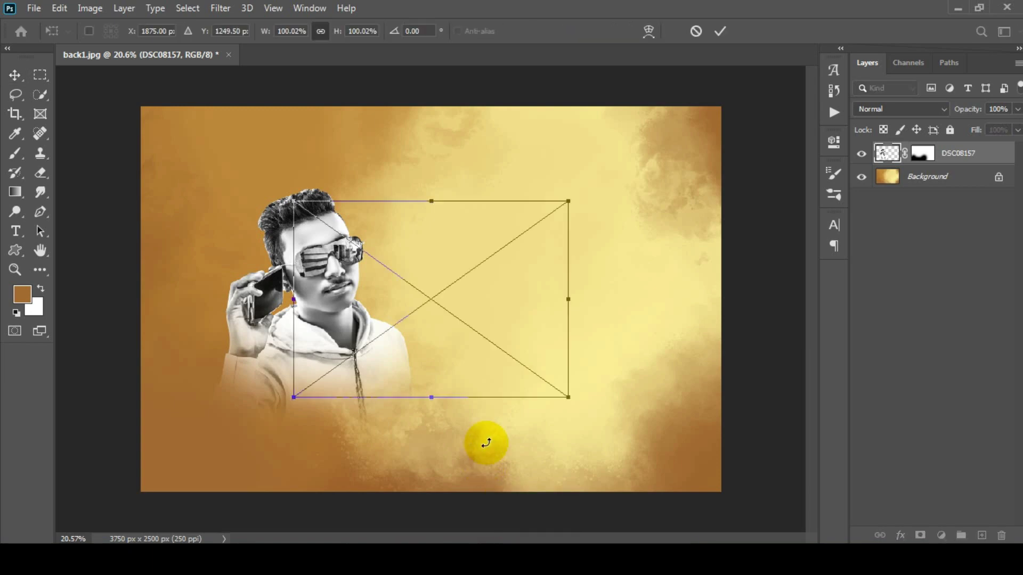
Step: Commit the tiger placement and zoom in on its face, then fit the view
click(720, 31)
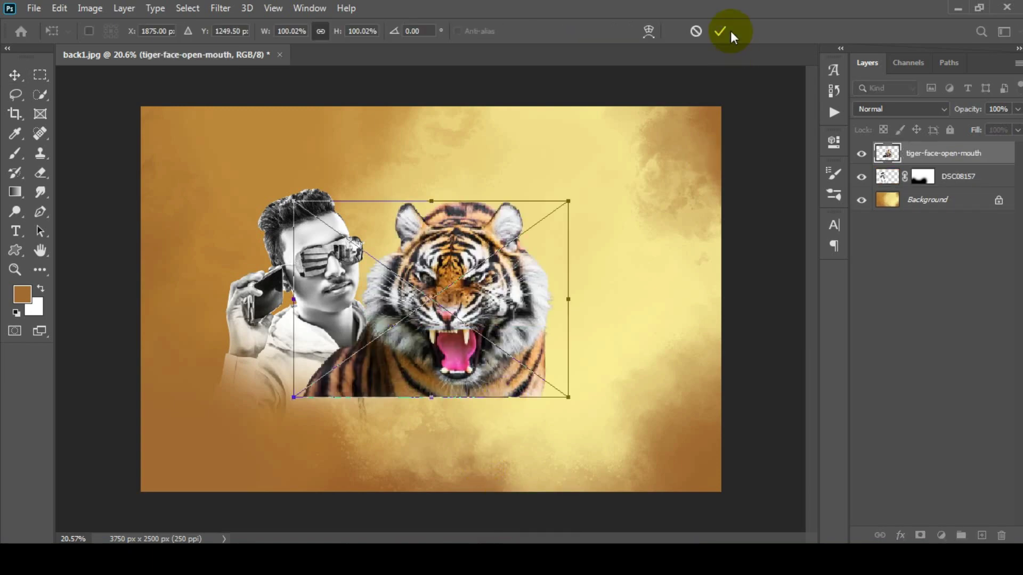
click(15, 270)
click(420, 222)
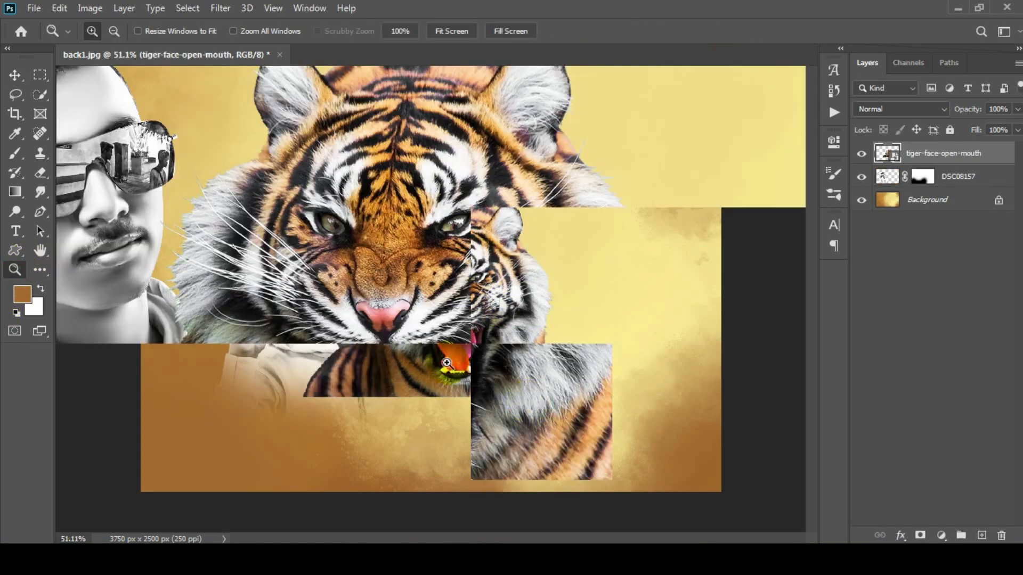
key(ctrl+0)
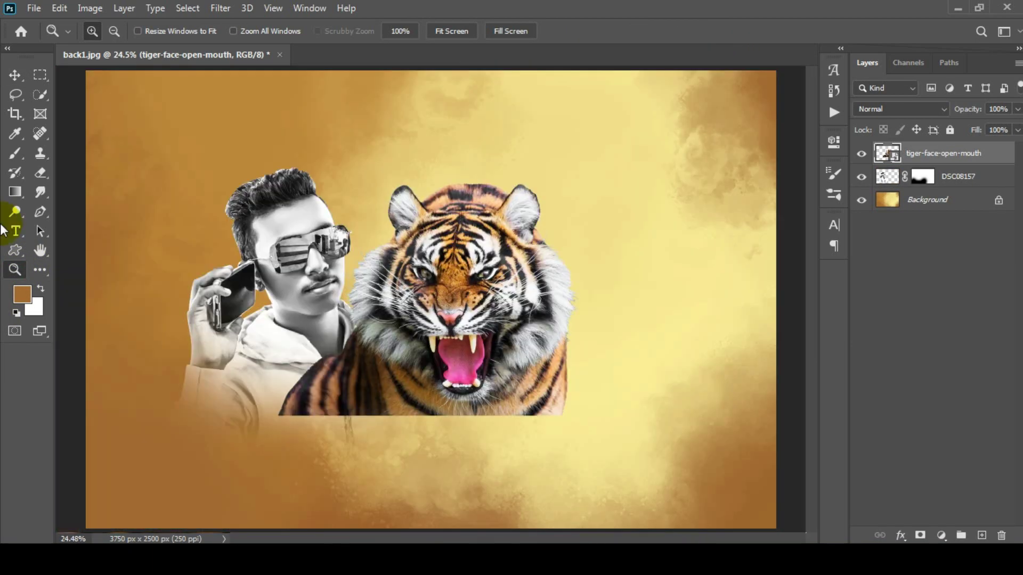
click(24, 74)
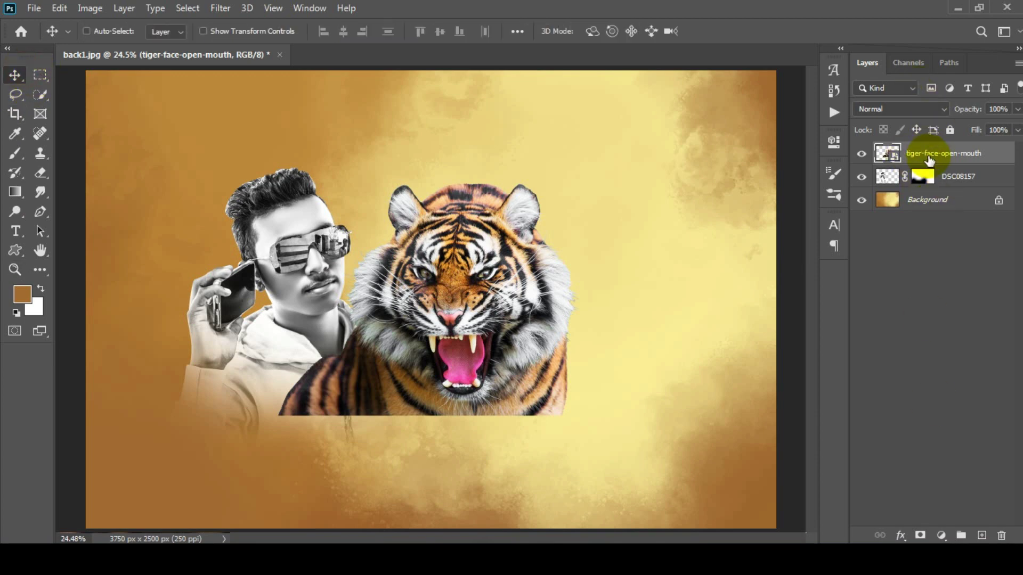
Step: Add a tiger layer mask and erase its lower body, ears and right-side fur
click(920, 535)
click(40, 172)
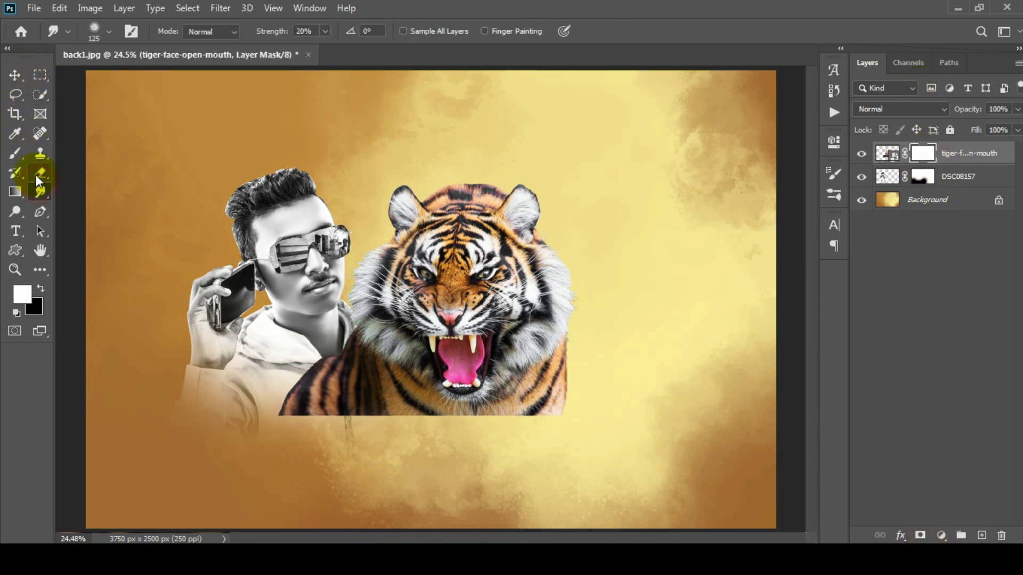
mouse_move(281, 342)
mouse_down()
mouse_move(327, 426)
mouse_move(393, 454)
mouse_move(539, 443)
mouse_move(310, 209)
mouse_up()
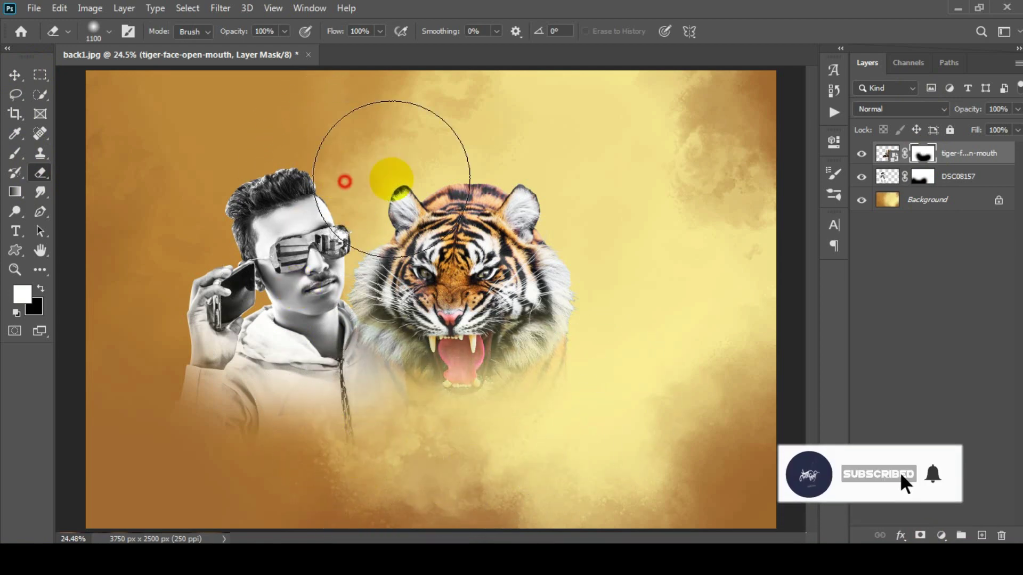
drag(393, 178, 605, 175)
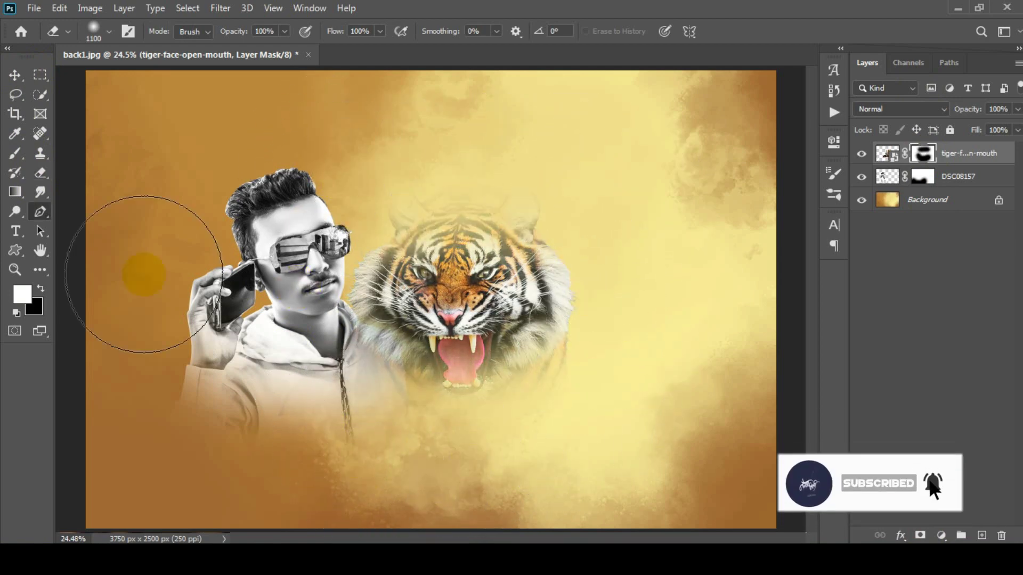
key(bracketleft)
key(bracketleft)
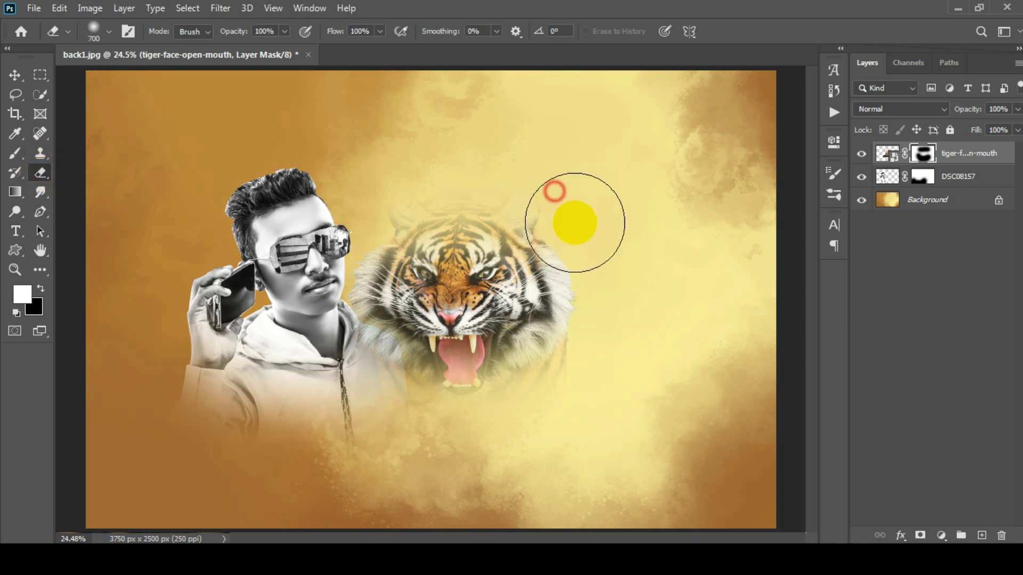
mouse_move(589, 367)
mouse_down()
mouse_move(550, 198)
mouse_move(299, 213)
mouse_up()
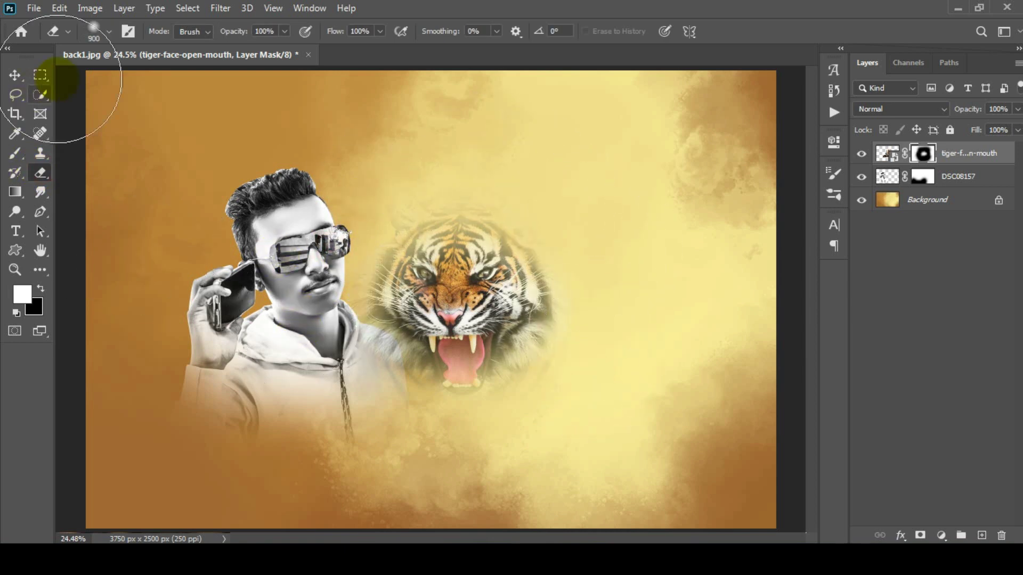
Step: Set the tiger layer to Luminosity blending and nudge it up and right
click(900, 109)
click(876, 470)
drag(514, 273, 530, 251)
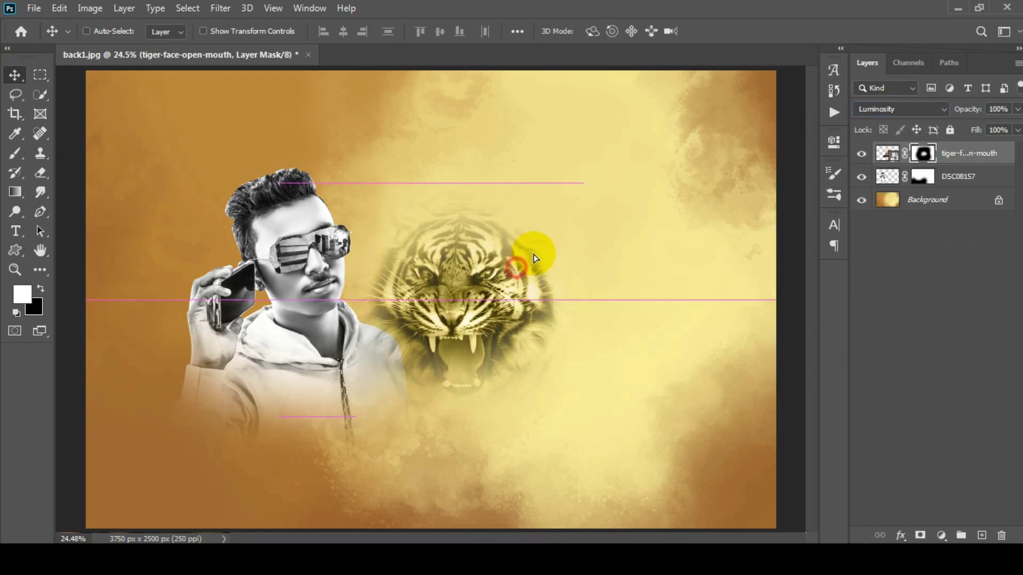
Step: Try the Camera Raw filter on the tiger layer, cancelling then rerunning it
click(220, 8)
click(490, 285)
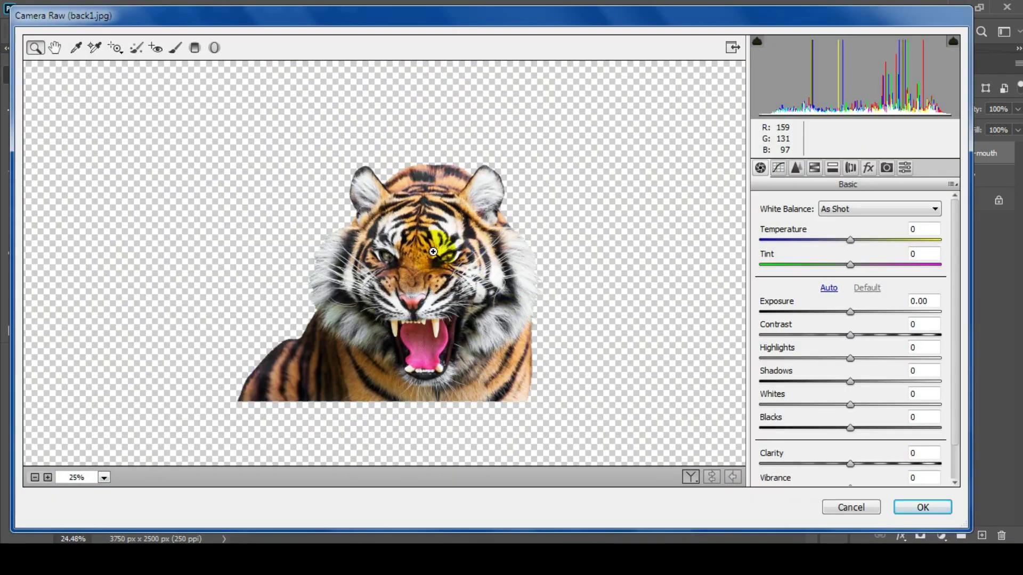
click(843, 506)
right_click(958, 154)
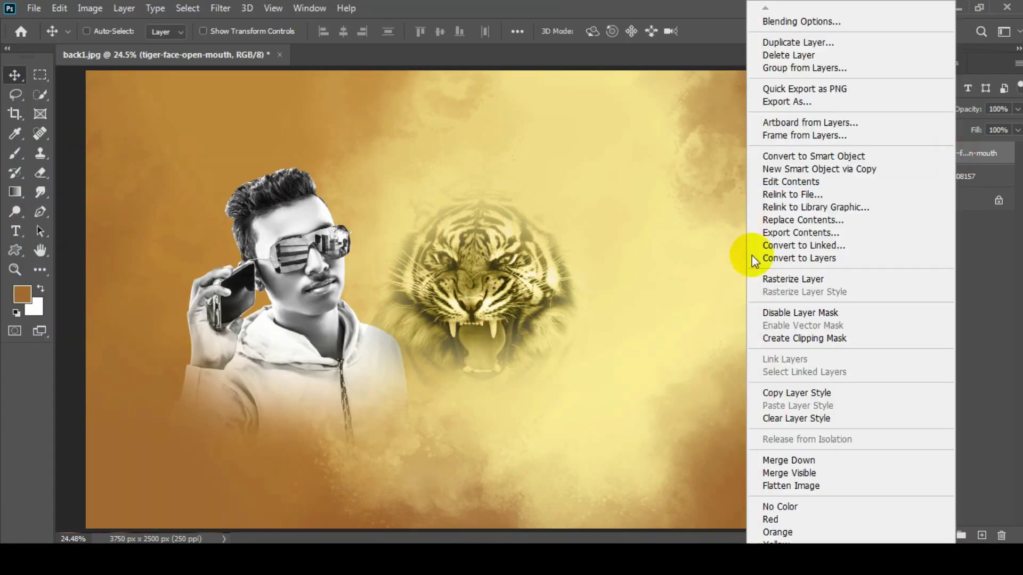
click(767, 276)
click(218, 8)
click(228, 28)
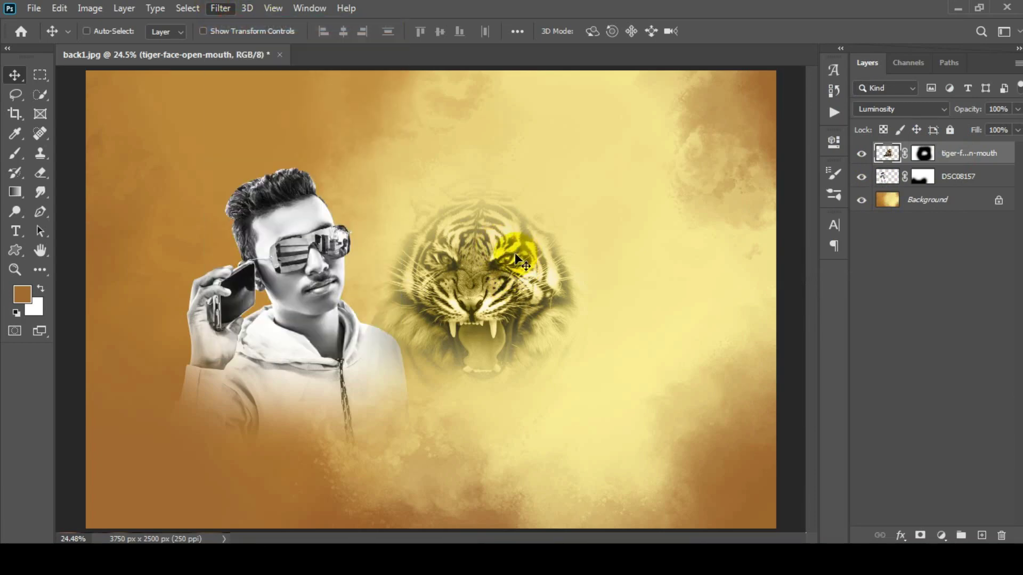
scroll(507, 295, up, 4)
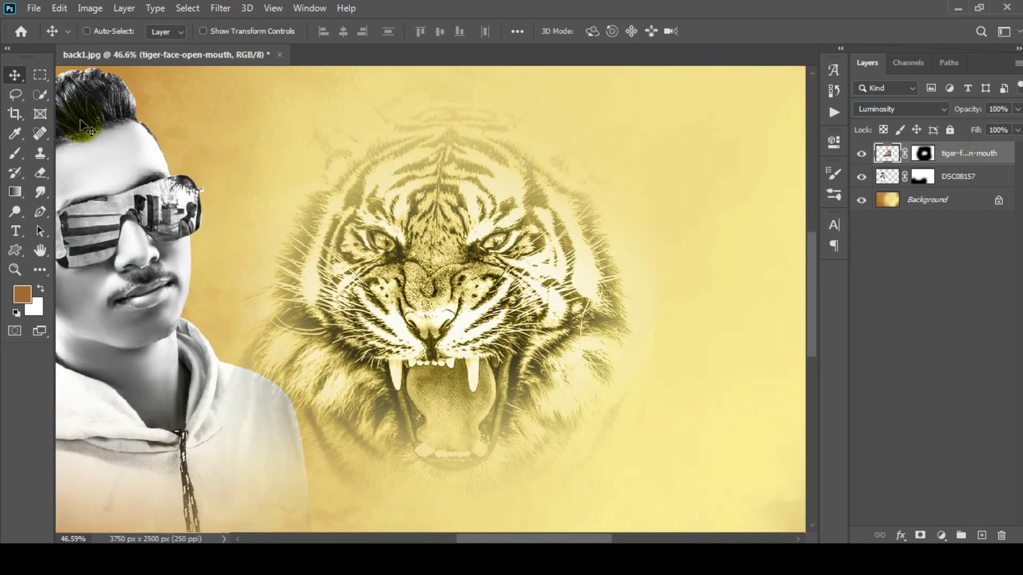
Step: Give the tiger Brightness/Contrast of brightness -52 and contrast 27
click(94, 10)
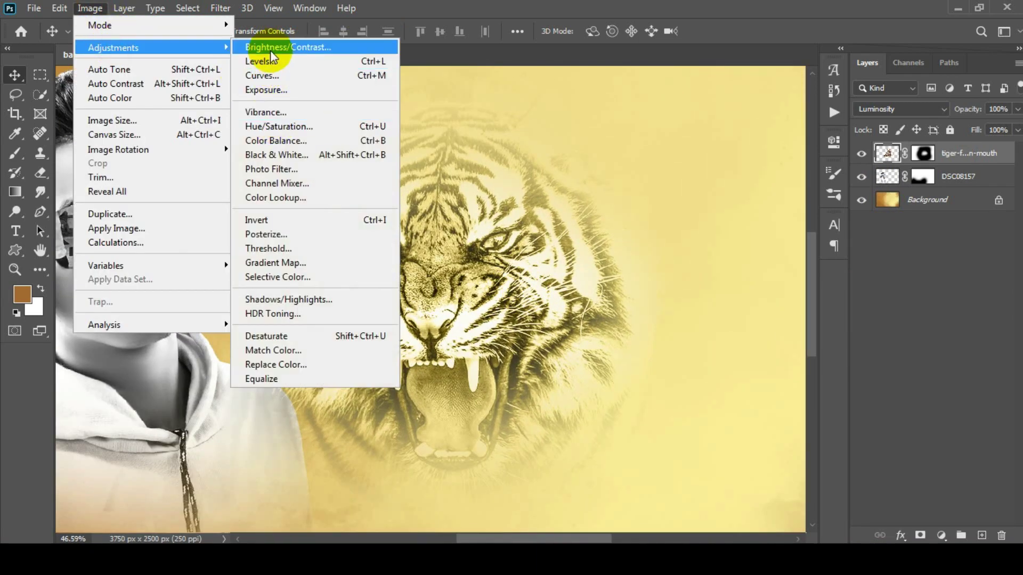
click(272, 49)
click(637, 190)
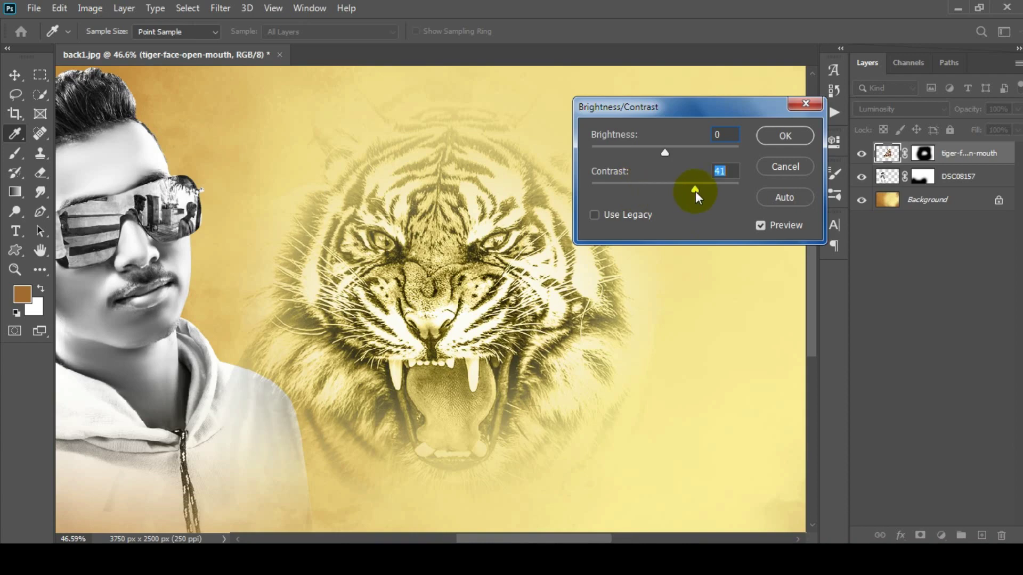
drag(695, 190, 685, 190)
mouse_move(665, 152)
mouse_down()
mouse_move(628, 152)
mouse_move(639, 153)
mouse_up()
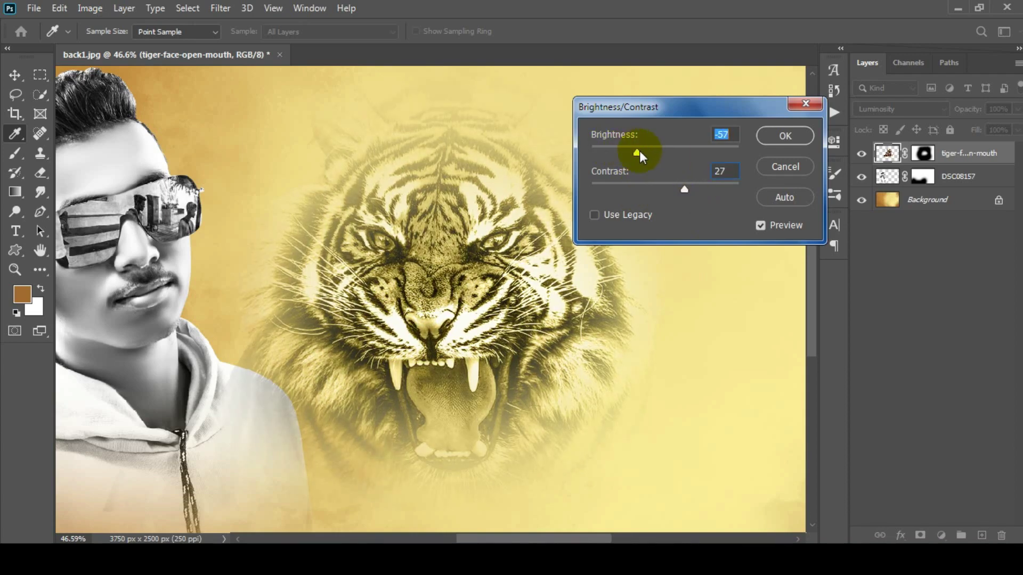
click(765, 141)
Step: Move the DSC08157 portrait layer above the tiger and shift the tiger left behind the man
key(v)
scroll(423, 263, down, 5)
drag(959, 153, 952, 184)
drag(529, 292, 433, 250)
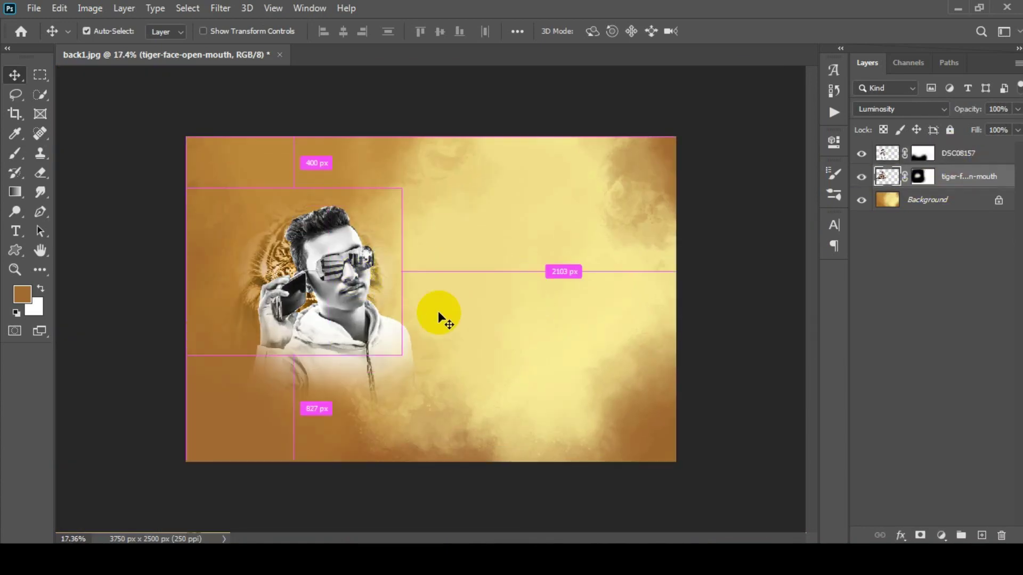
Step: Show rulers and scale the tiger layer to 260.29%, shifting it left
key(ctrl+r)
key(ctrl+t)
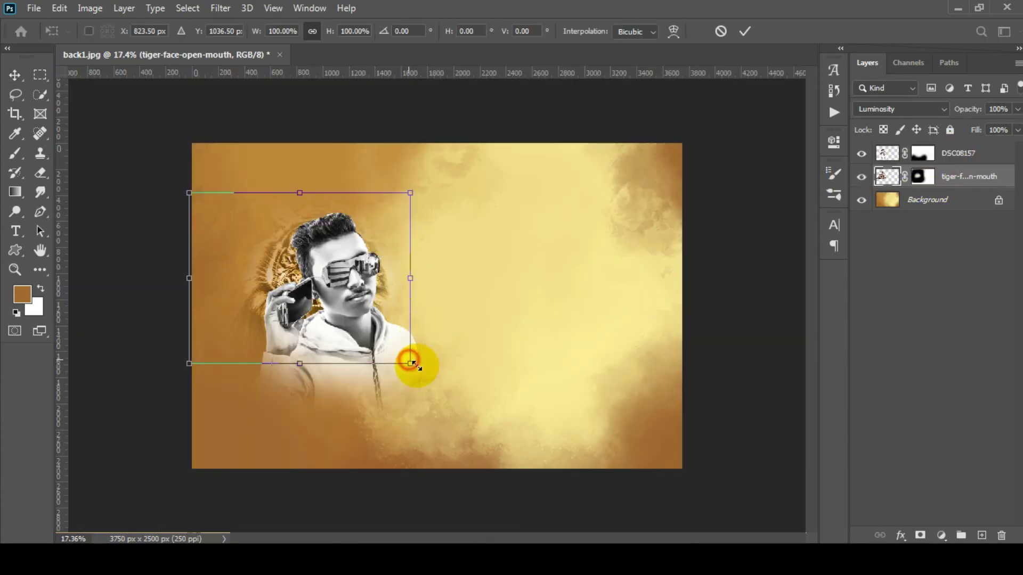
mouse_move(412, 364)
mouse_down()
mouse_move(552, 410)
mouse_move(642, 413)
mouse_up()
mouse_move(453, 266)
mouse_down()
mouse_move(433, 263)
mouse_move(443, 288)
mouse_move(433, 277)
mouse_up()
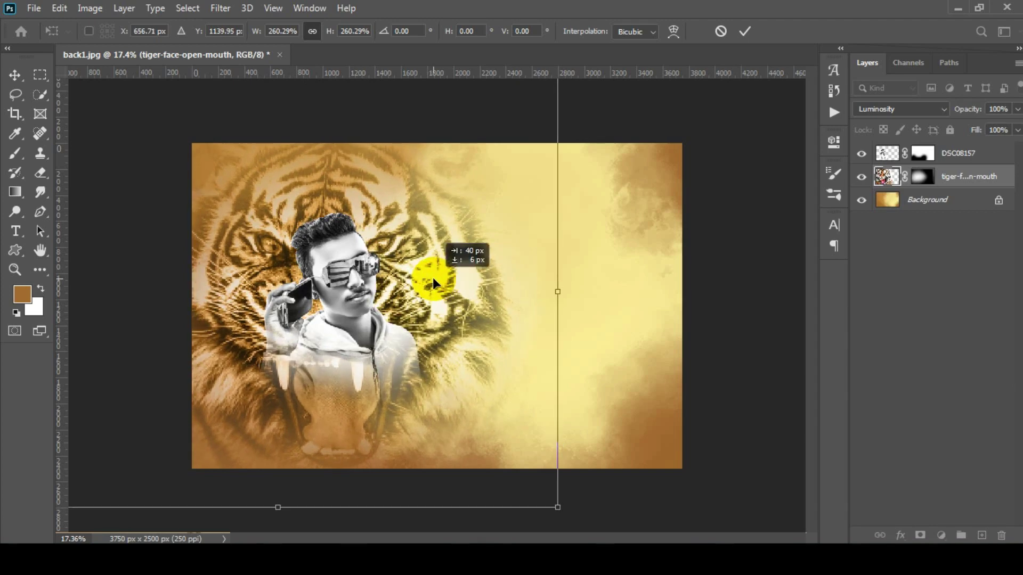
click(744, 31)
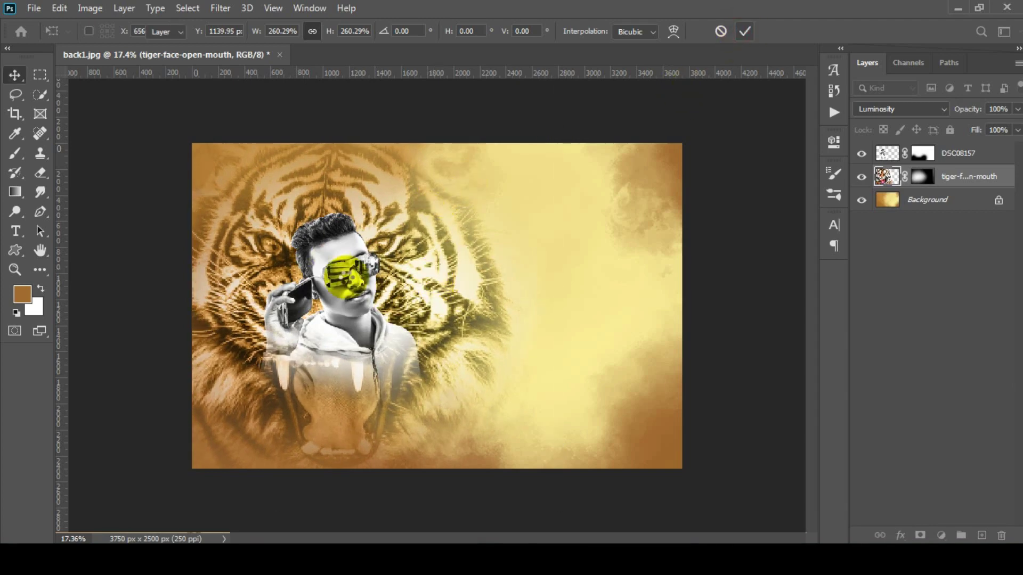
key(Return)
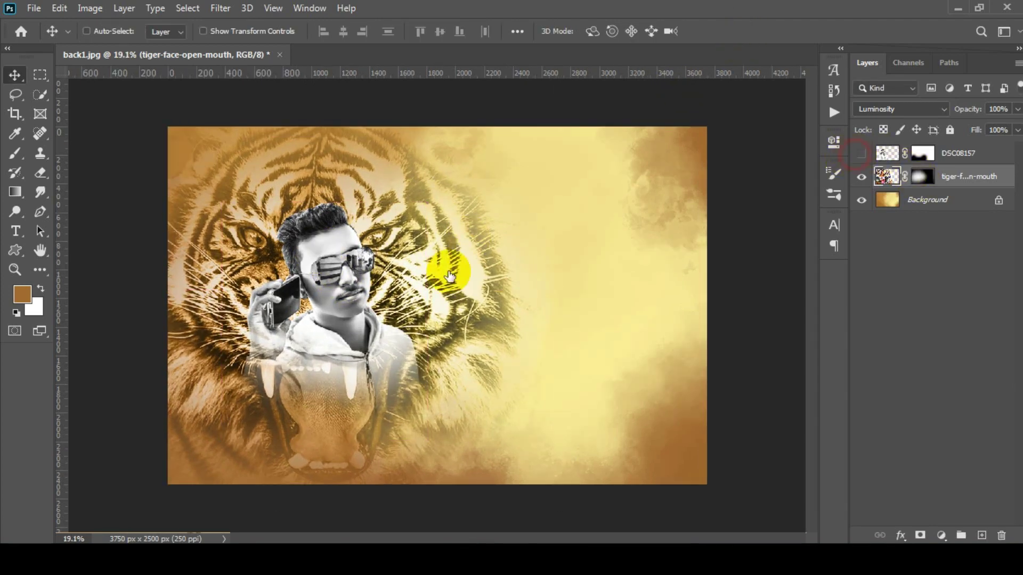
Step: Hide the man's photo and erase the tiger's lower jaw on its mask
click(861, 153)
click(923, 182)
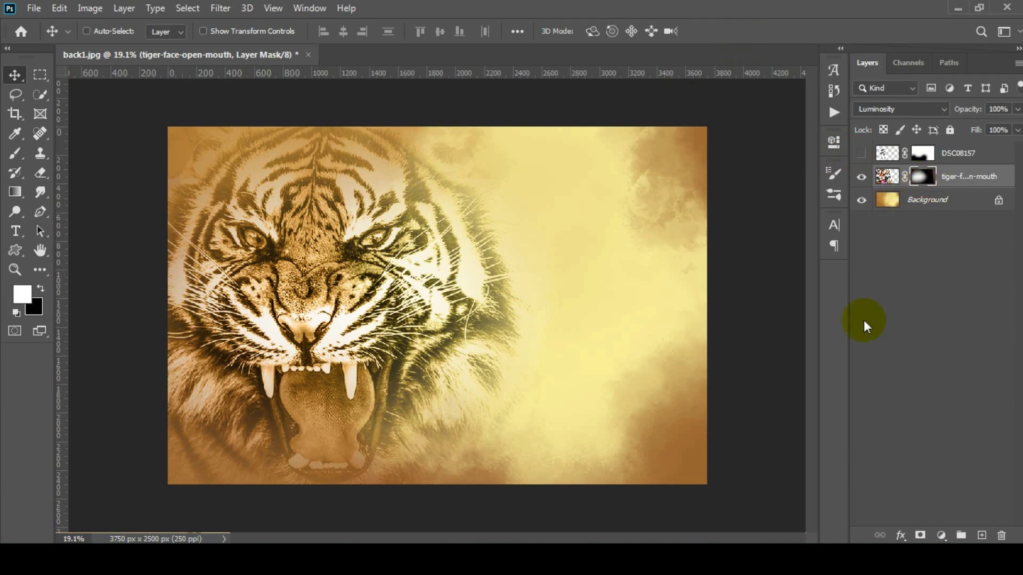
click(40, 173)
scroll(279, 365, down, 1)
mouse_move(319, 434)
mouse_down()
mouse_move(250, 436)
mouse_move(274, 445)
mouse_move(329, 397)
mouse_move(560, 354)
mouse_move(513, 235)
mouse_up()
key(bracketright)
key(bracketright)
key(bracketright)
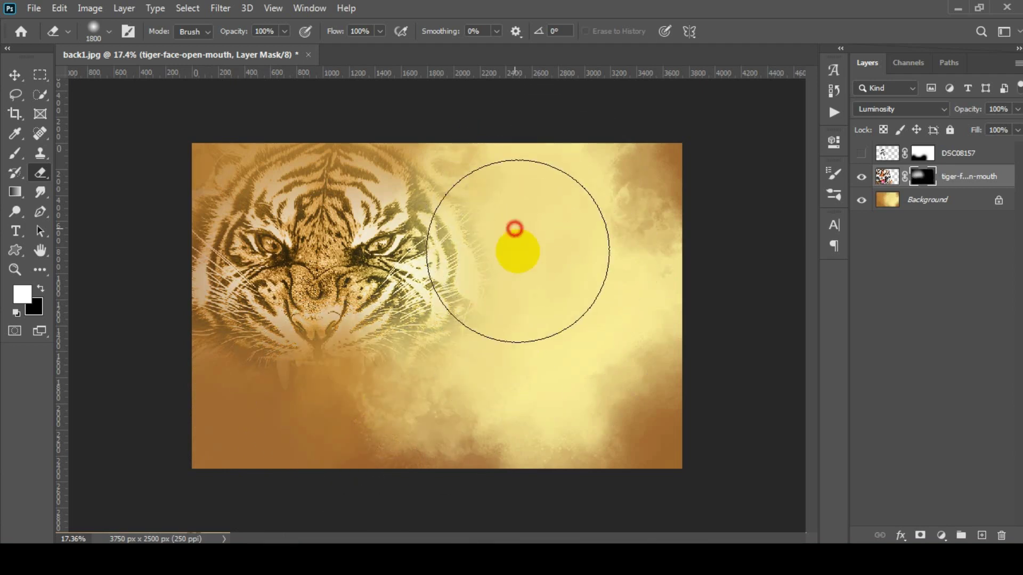
Step: Fade the tiger's right mane and fangs further while keeping its eyes visible
click(15, 153)
mouse_move(262, 205)
mouse_down()
mouse_move(253, 213)
mouse_move(427, 240)
mouse_up()
click(41, 172)
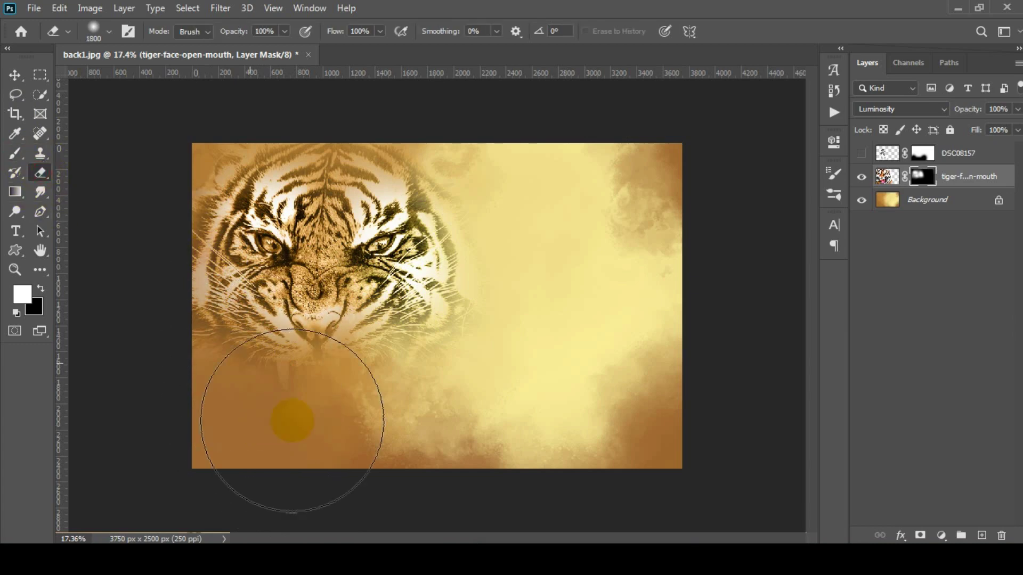
drag(293, 417, 266, 309)
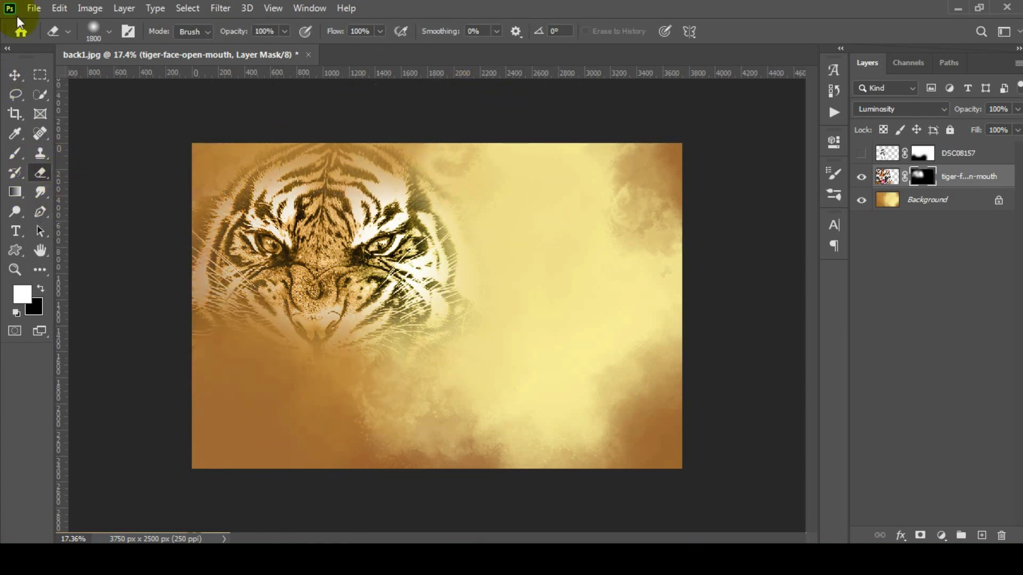
Step: Scale the tiger layer up to 107.83% and commit the transform
click(15, 74)
key(ctrl+t)
scroll(479, 375, down, 2)
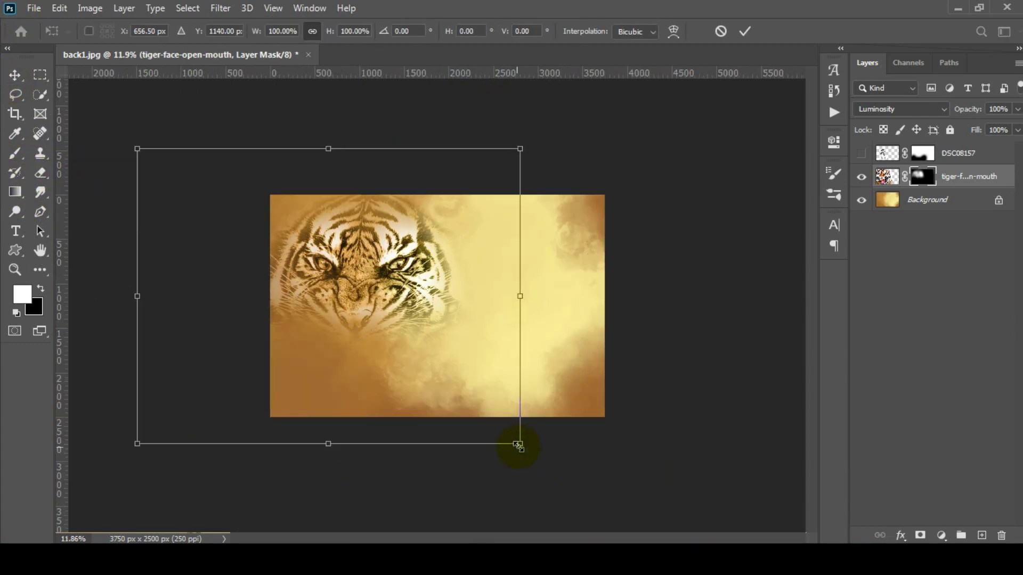
drag(518, 441, 530, 452)
click(745, 31)
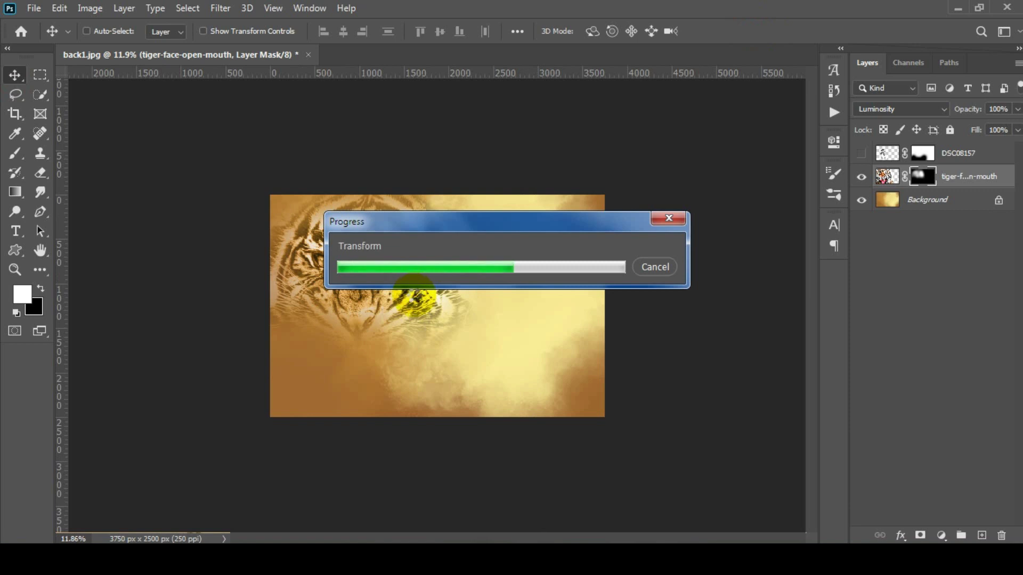
scroll(421, 303, up, 3)
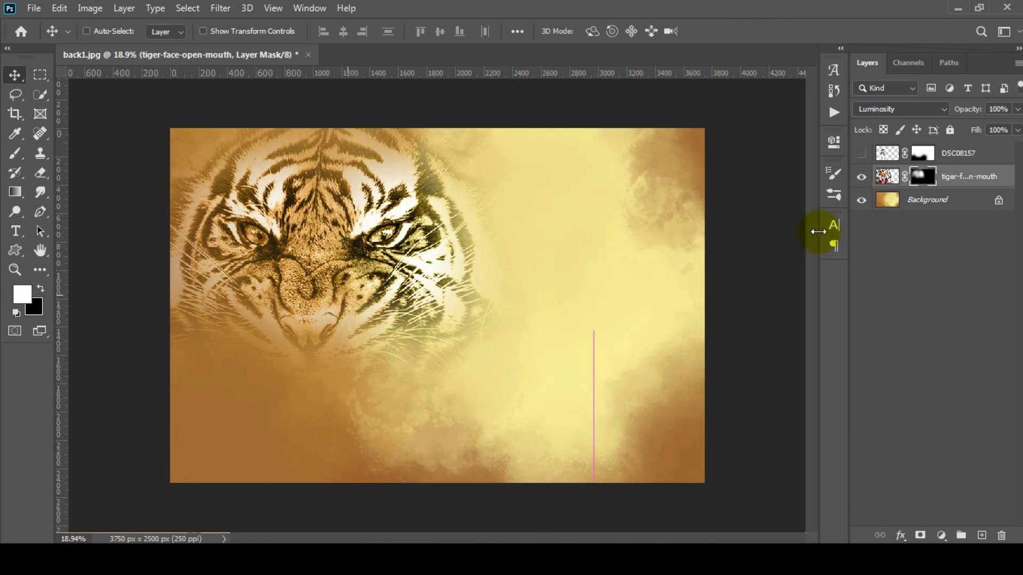
Step: Show DSC08157 again, scale it to about 116%, tilt it ~5° and move it left
click(862, 154)
click(896, 157)
key(ctrl+t)
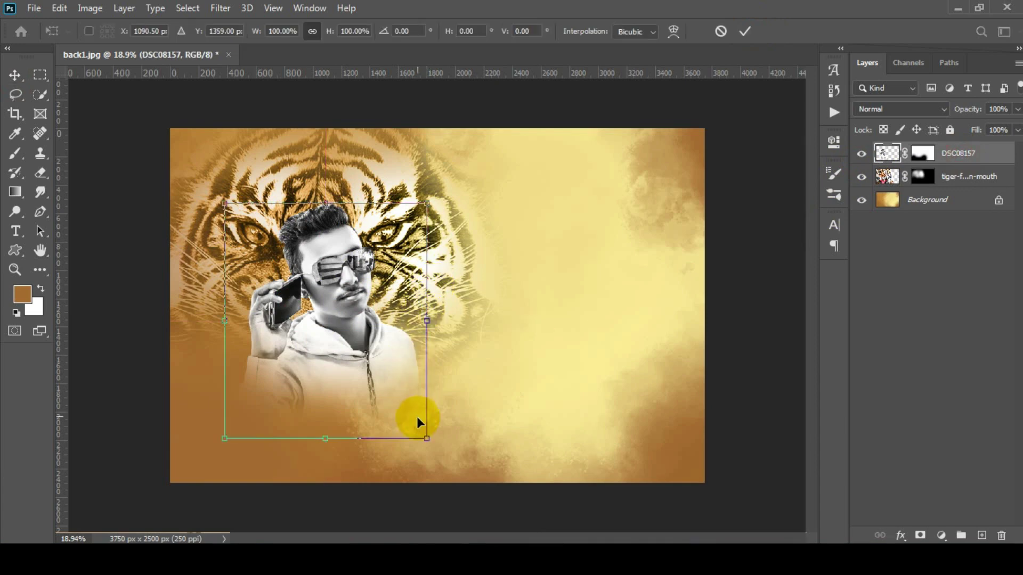
drag(427, 441, 433, 446)
drag(479, 343, 479, 353)
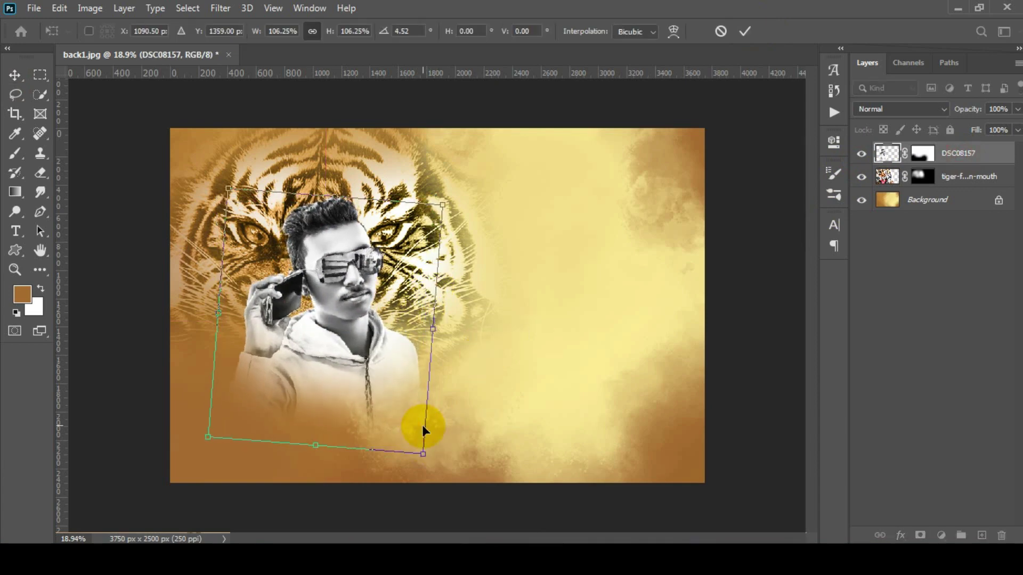
drag(423, 453, 429, 462)
drag(384, 353, 373, 354)
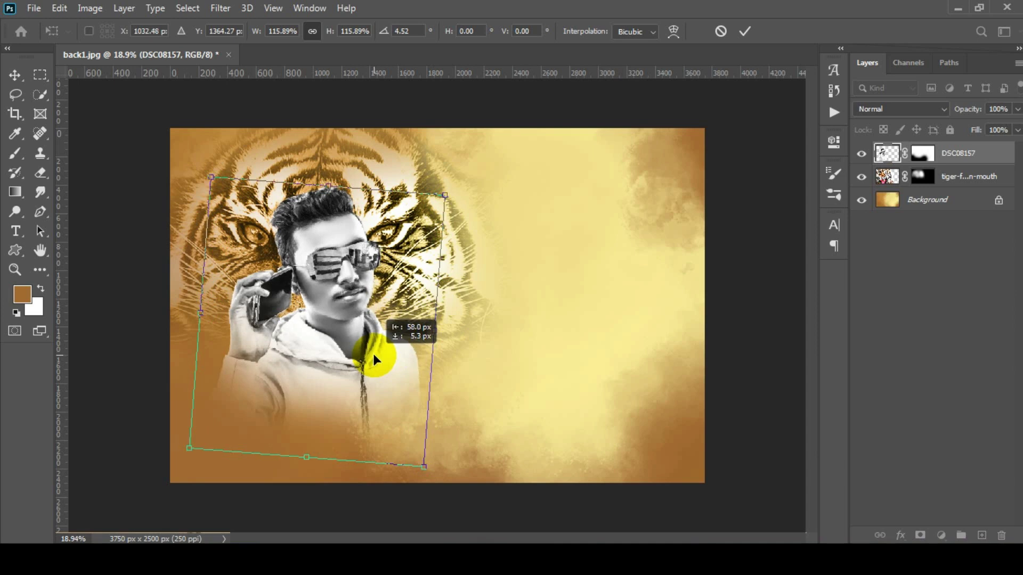
drag(373, 353, 366, 353)
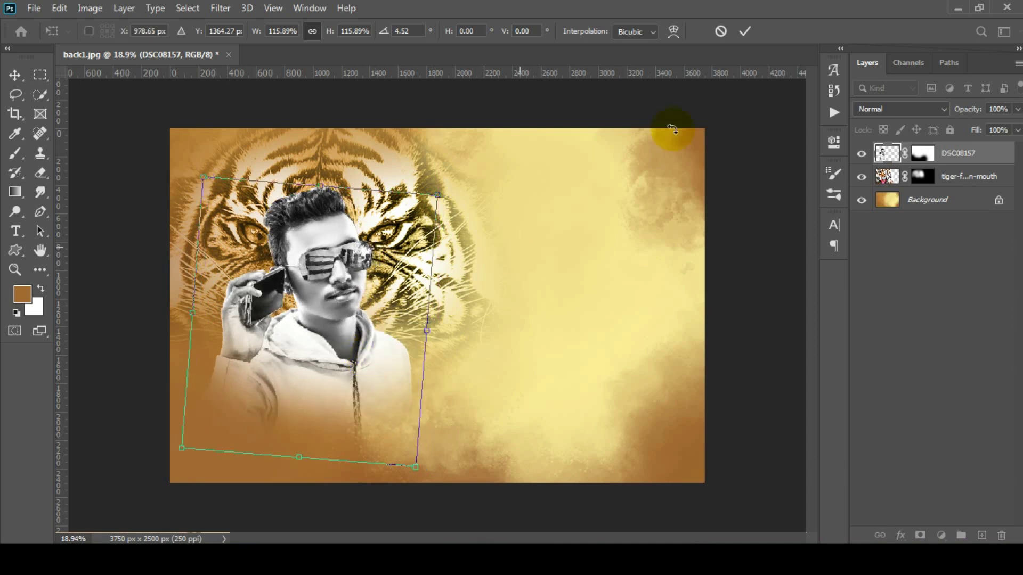
drag(672, 129, 557, 190)
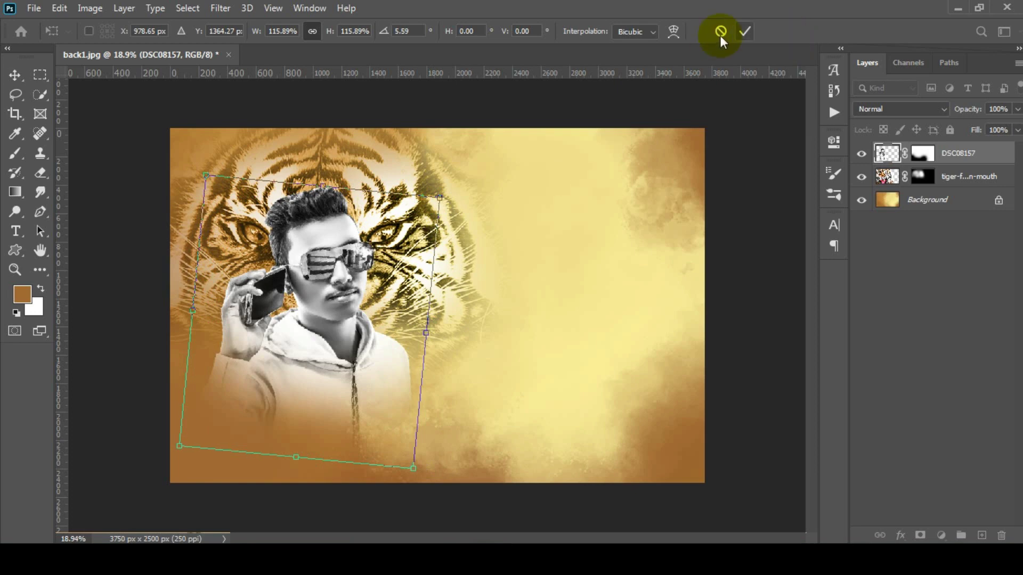
click(744, 31)
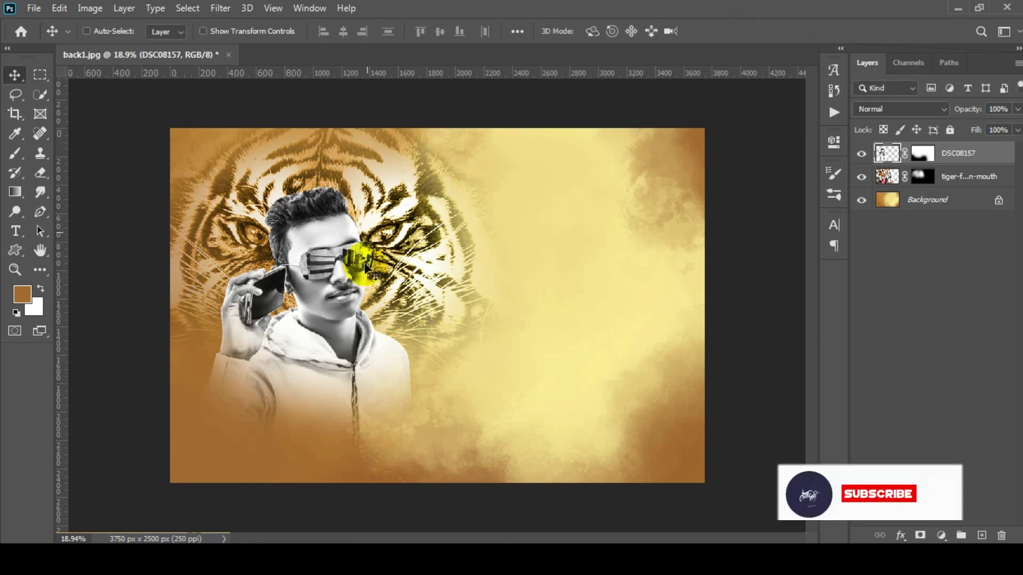
Step: Scale the tiger layer up to about 104% and shift it up and right
click(950, 178)
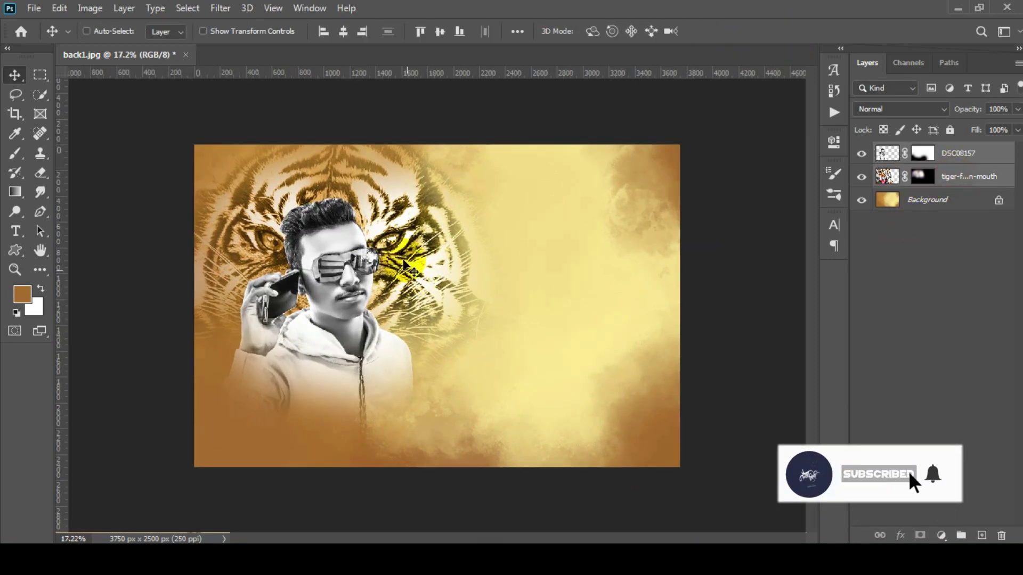
drag(401, 262, 401, 260)
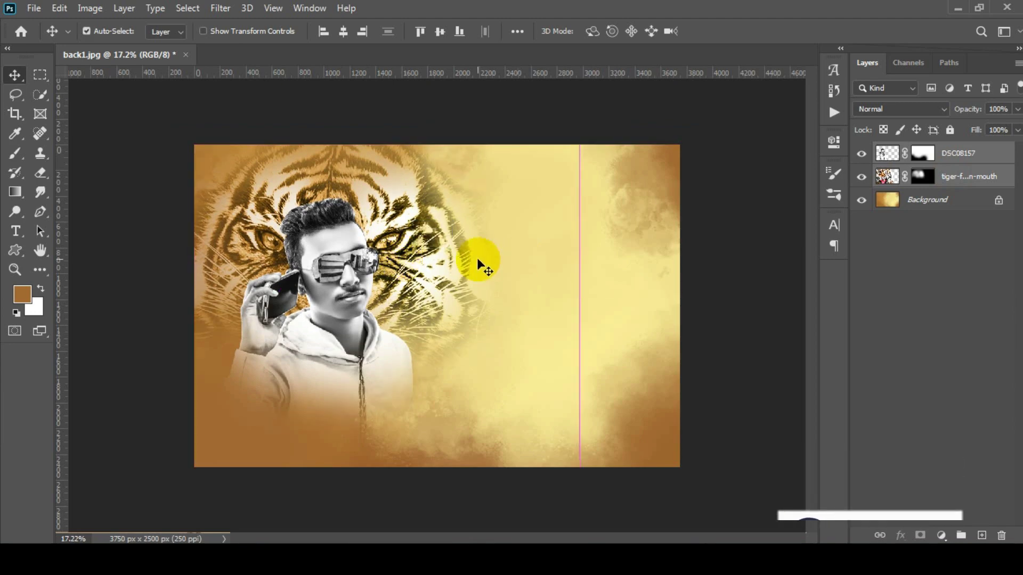
key(ctrl+t)
key(ctrl+minus)
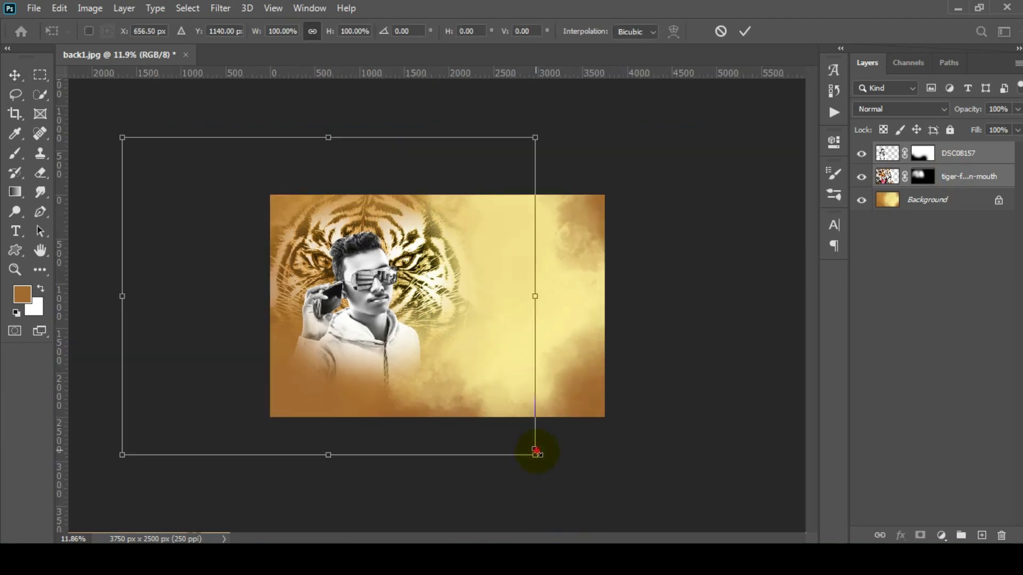
drag(536, 452, 544, 457)
key(ctrl+plus)
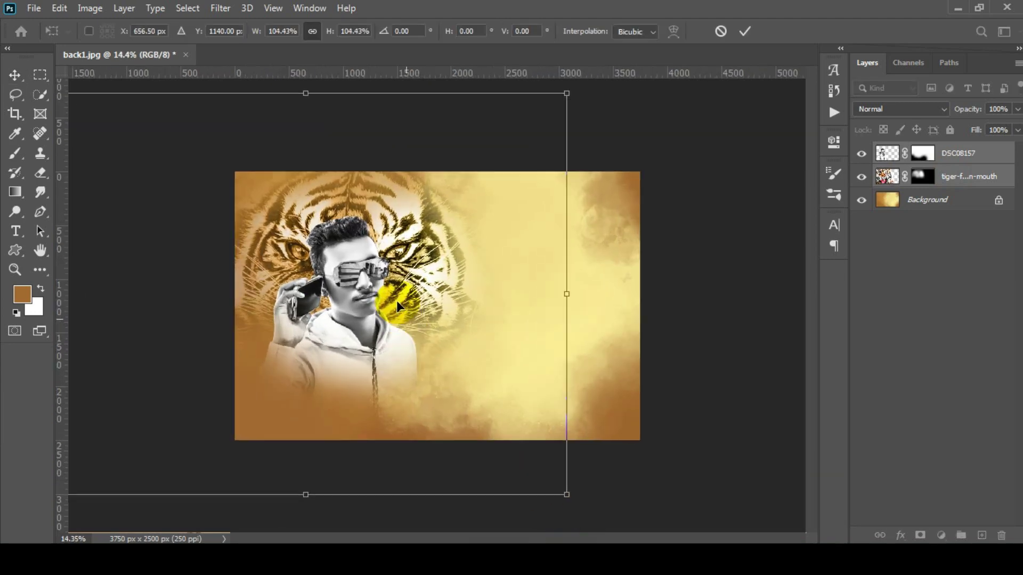
drag(397, 301, 420, 271)
click(744, 30)
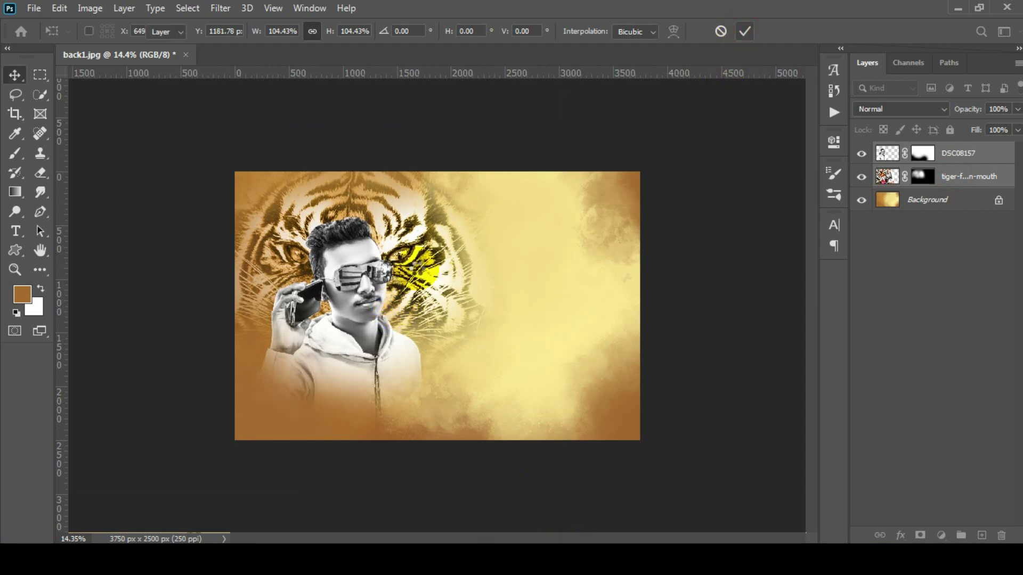
key(Return)
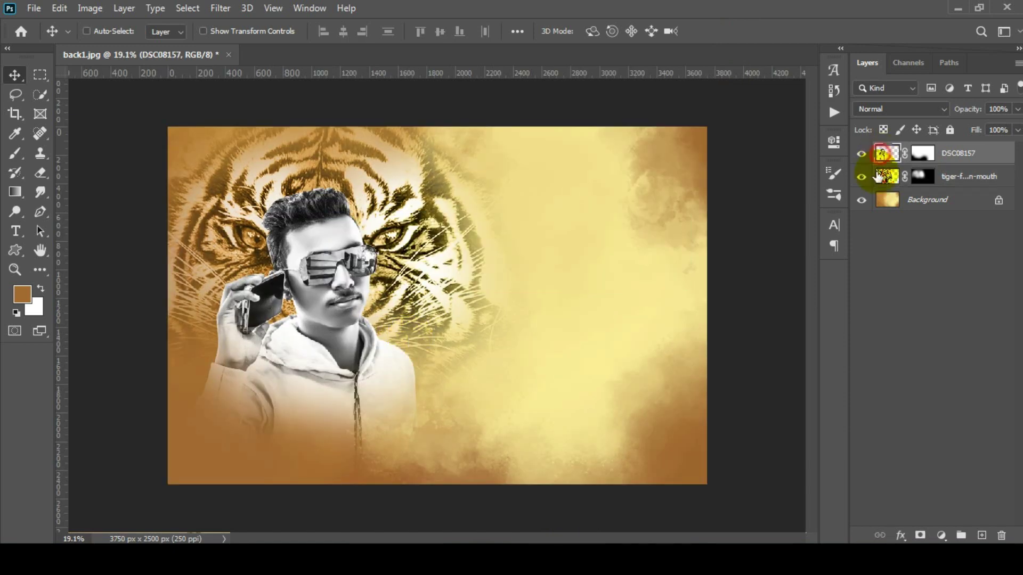
Step: In the Camera Raw Filter on DSC08157, set Clarity +13, Whites +19 and Highlights +21
click(220, 8)
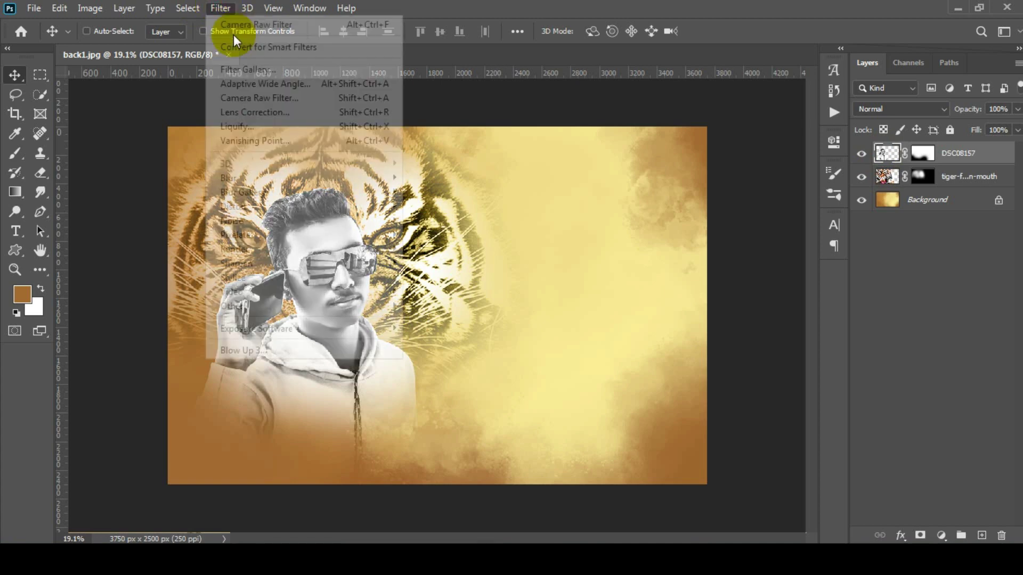
click(292, 101)
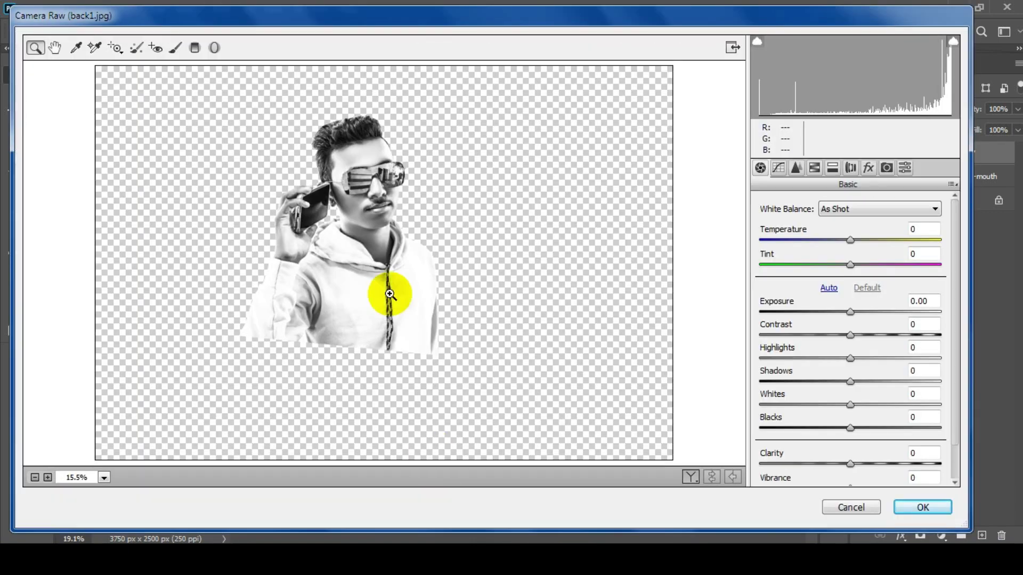
click(389, 293)
click(384, 246)
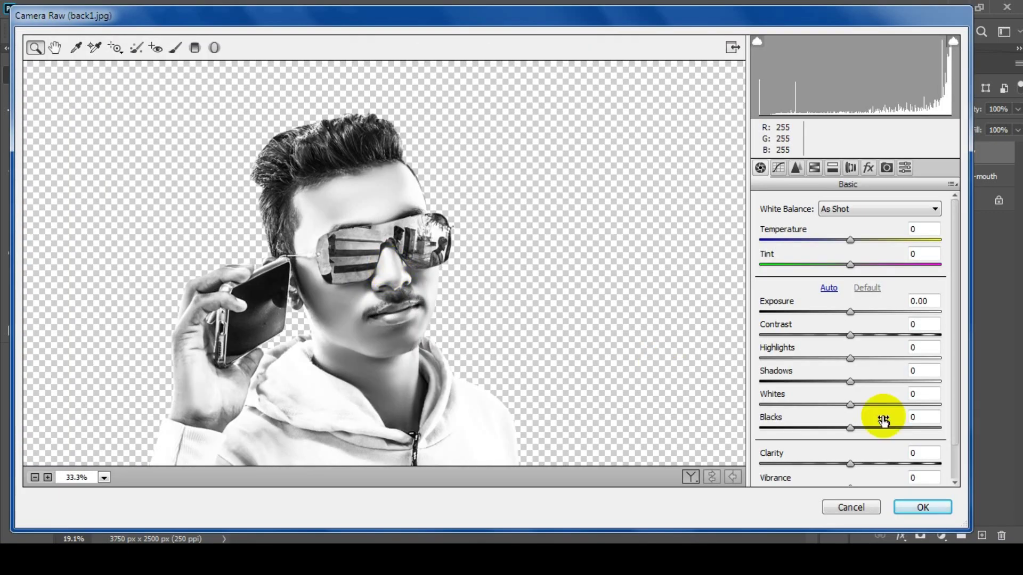
scroll(879, 413, down, 2)
mouse_move(856, 425)
mouse_down()
mouse_move(909, 434)
mouse_move(979, 419)
mouse_move(861, 426)
mouse_up()
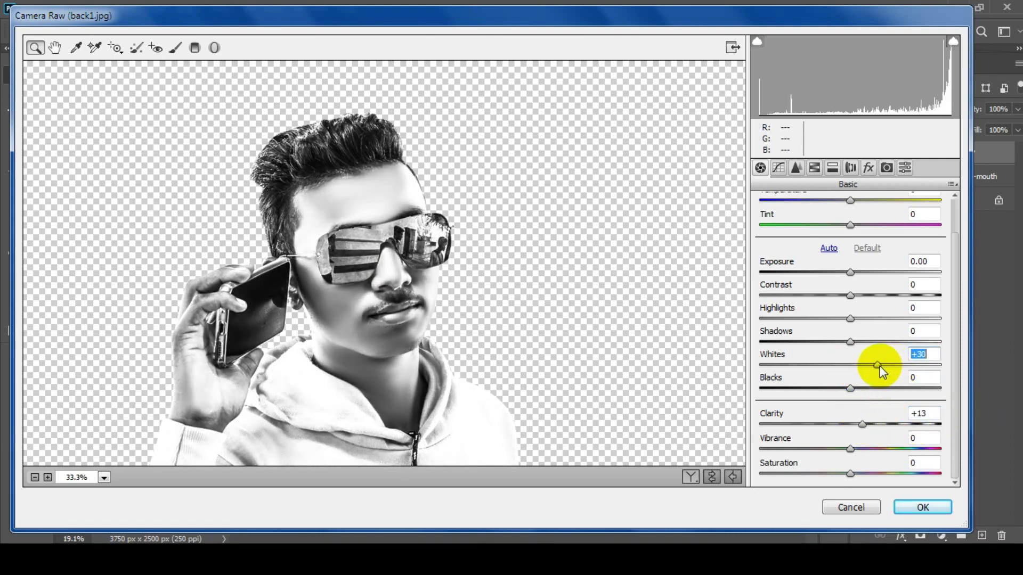
drag(880, 365, 867, 366)
mouse_move(852, 318)
mouse_down()
mouse_move(903, 318)
mouse_move(869, 318)
mouse_up()
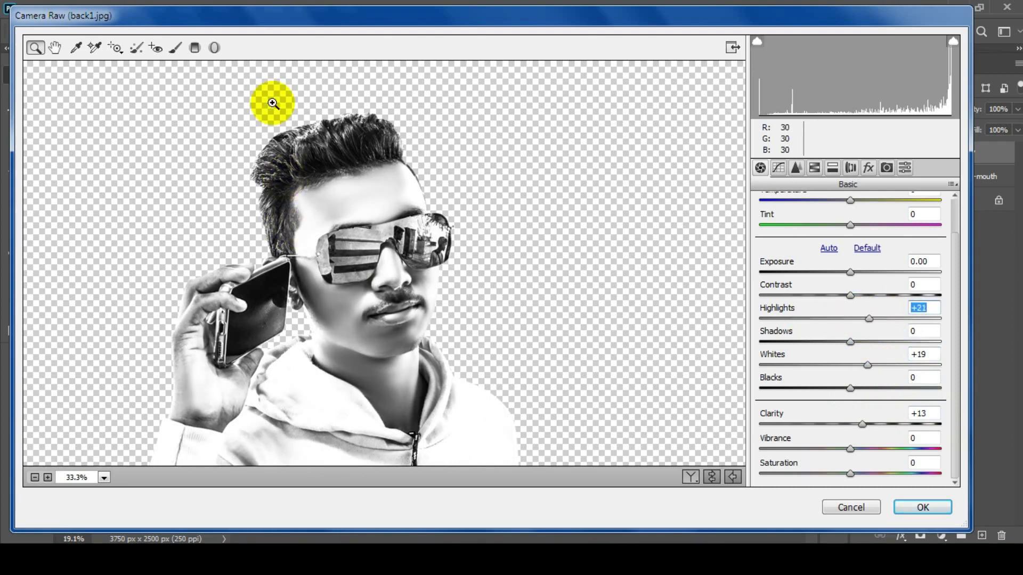
Step: Brighten the neck with an adjustment brush (Exposure +0.55, Highlights +30, Shadows +27) and apply
click(175, 47)
drag(376, 384, 364, 384)
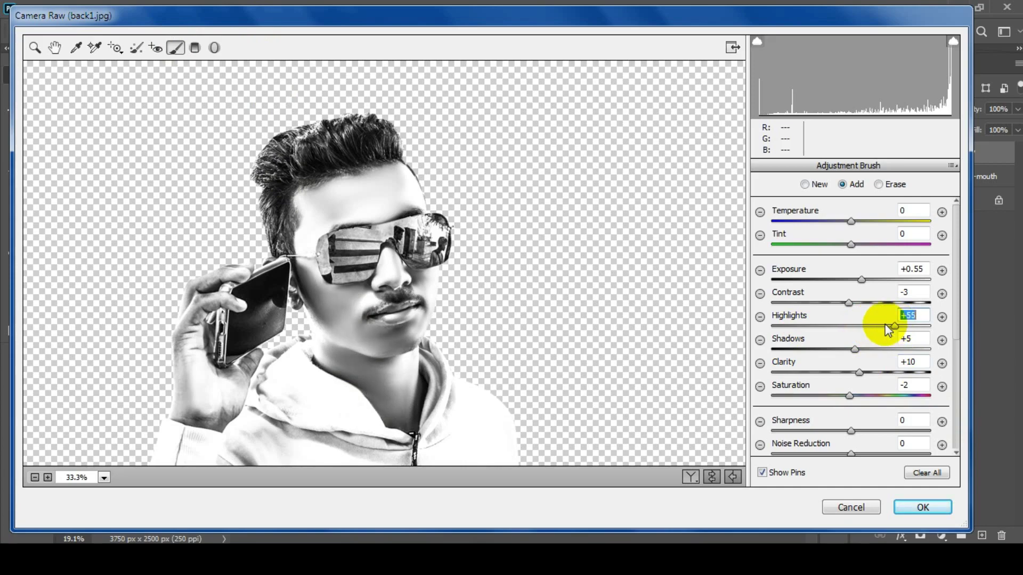
mouse_move(887, 326)
mouse_down()
mouse_move(874, 326)
mouse_move(872, 349)
mouse_up()
click(922, 507)
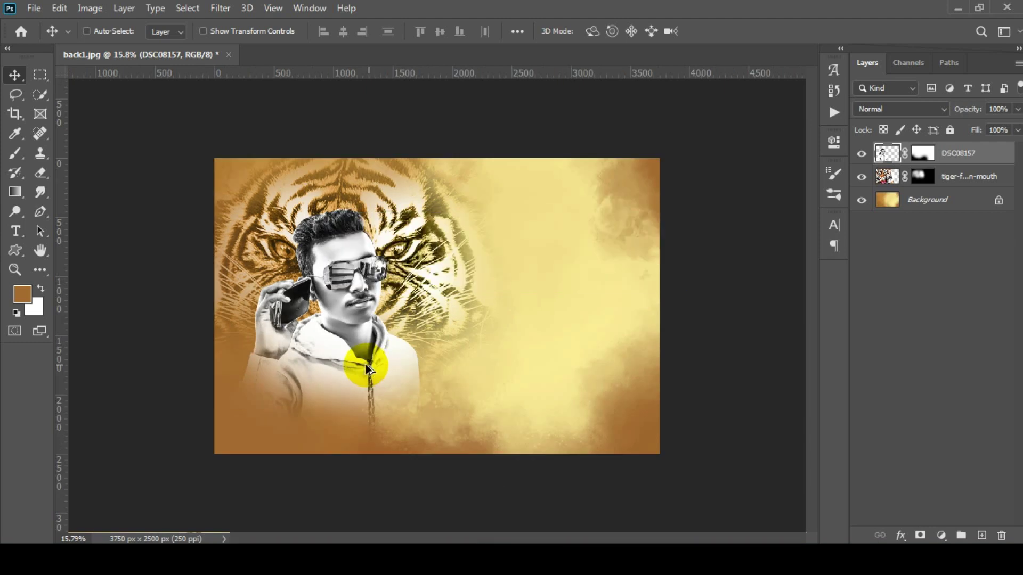
scroll(384, 363, up, 1)
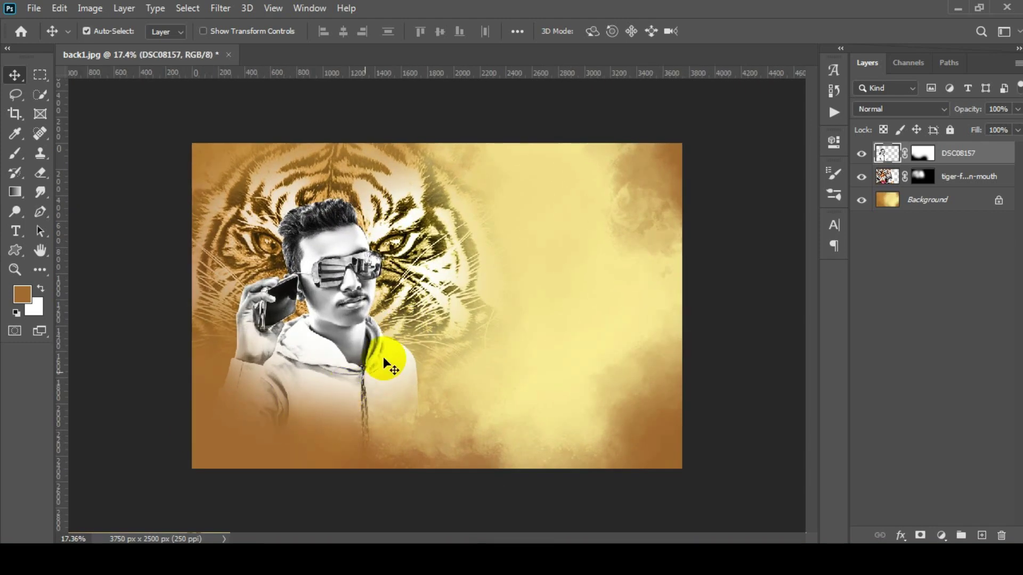
Step: Drag the Sunlight JPG from the NG BANNER folder onto the Photoshop banner canvas
click(173, 559)
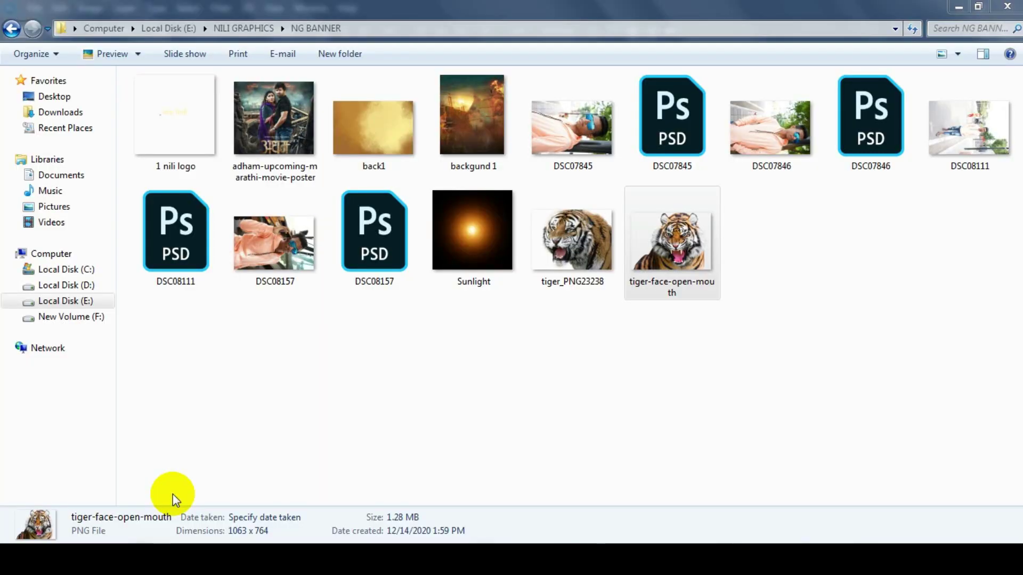
click(475, 271)
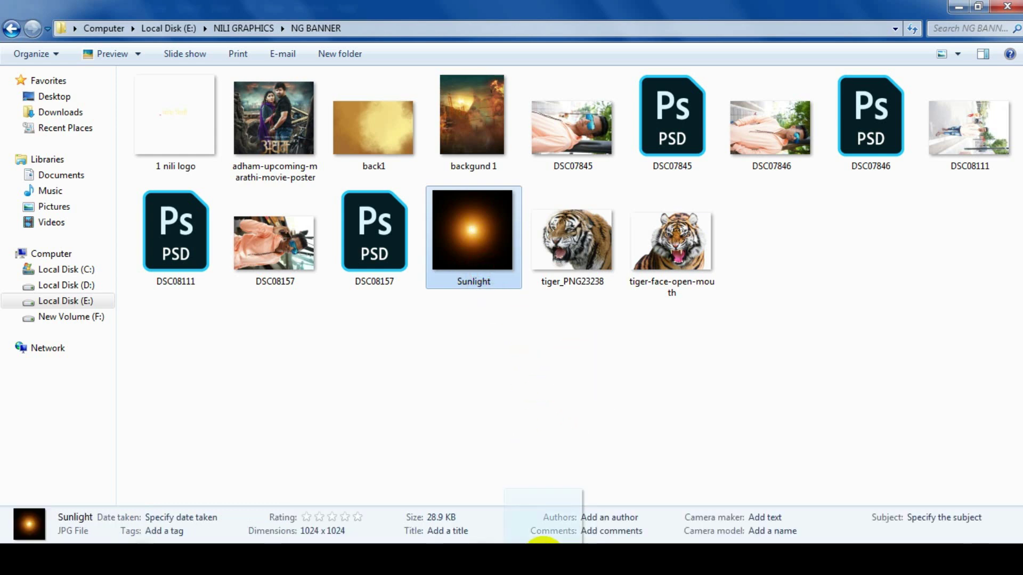
drag(543, 543, 454, 395)
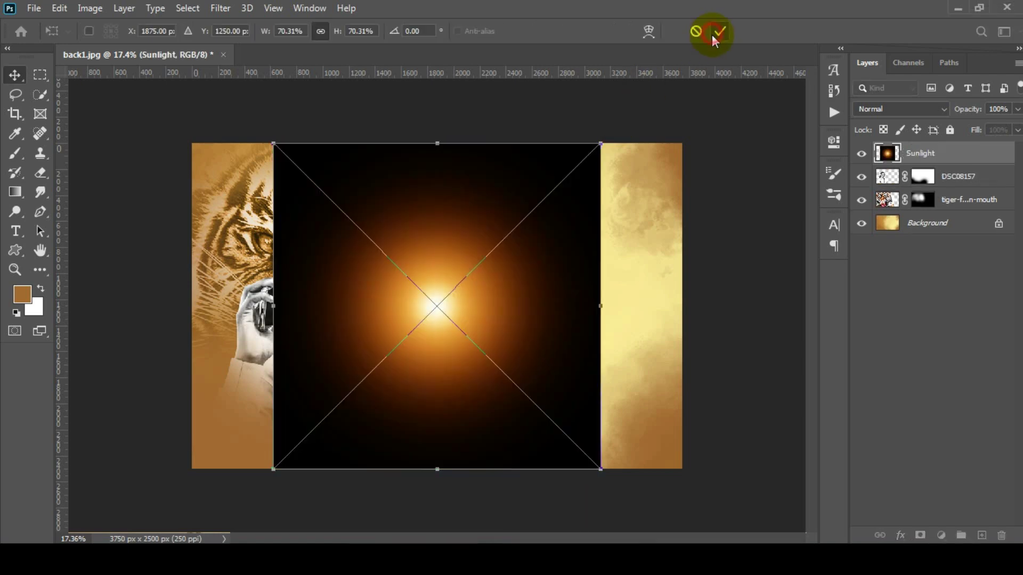
Step: Place and rasterize the Sunlight image, then shrink it to about 48.7%
click(719, 31)
right_click(916, 155)
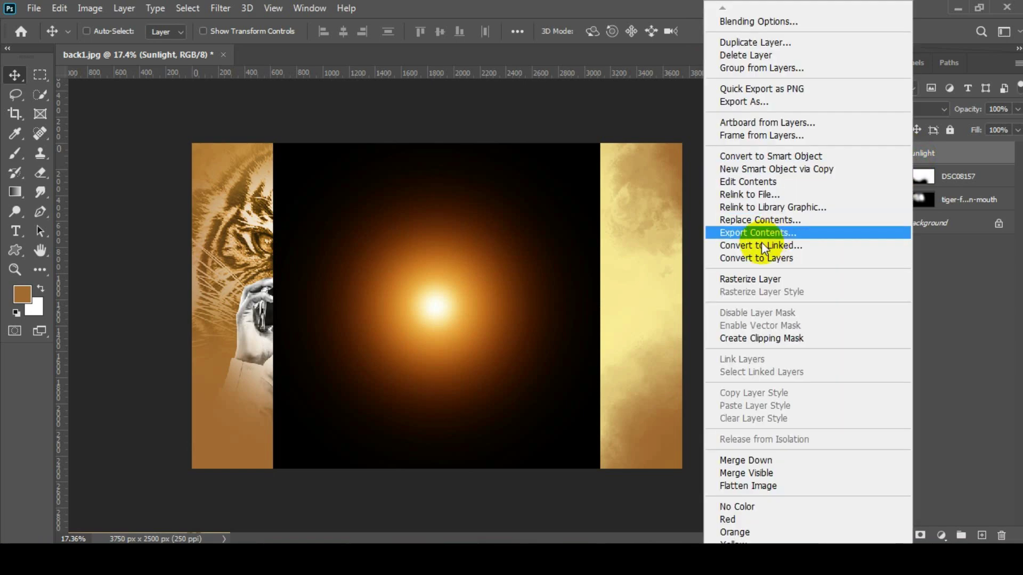
click(750, 274)
key(ctrl+t)
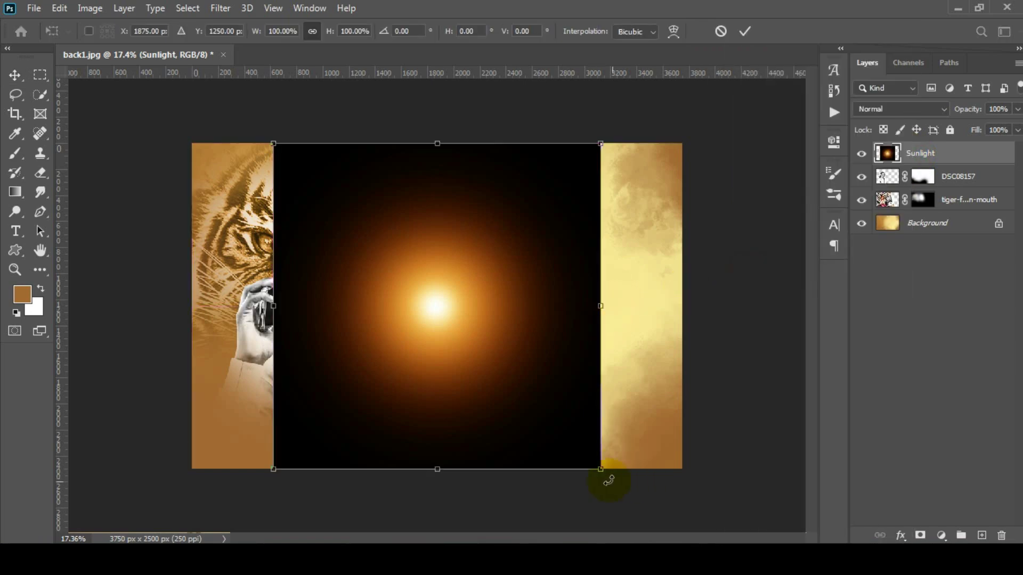
drag(601, 469, 516, 385)
click(744, 31)
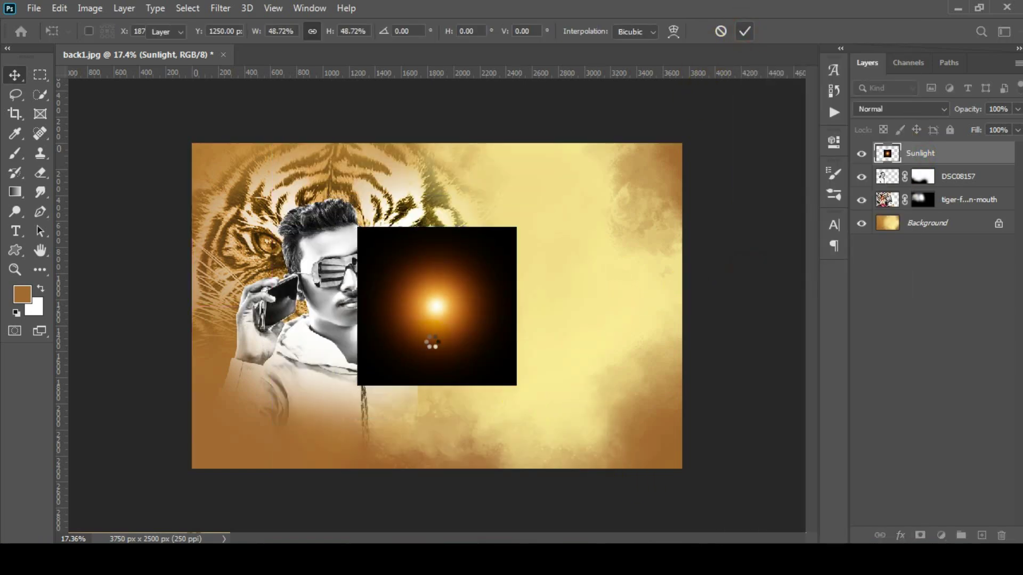
Step: Blend Sunlight in Screen mode, make it a smart object, and move the glow beside the man's face
scroll(437, 306, up, 2)
click(900, 108)
click(923, 166)
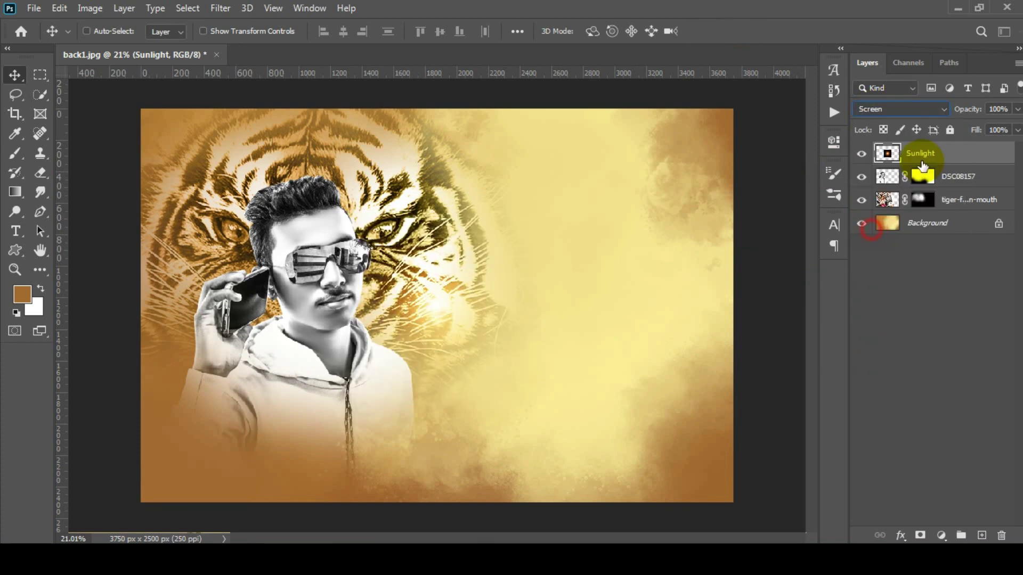
right_click(923, 167)
click(772, 207)
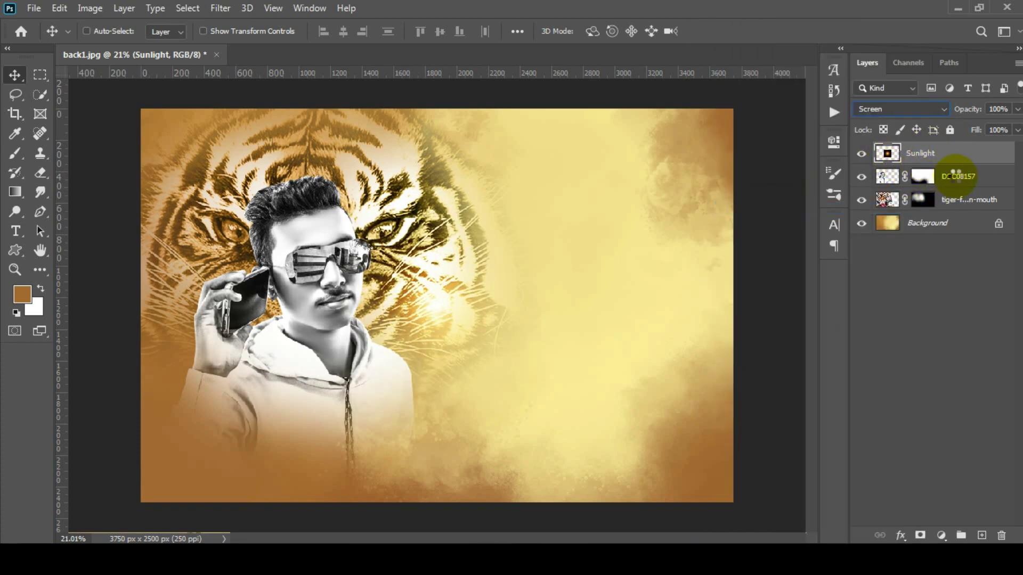
mouse_move(451, 318)
mouse_down()
mouse_move(421, 366)
mouse_move(450, 288)
mouse_up()
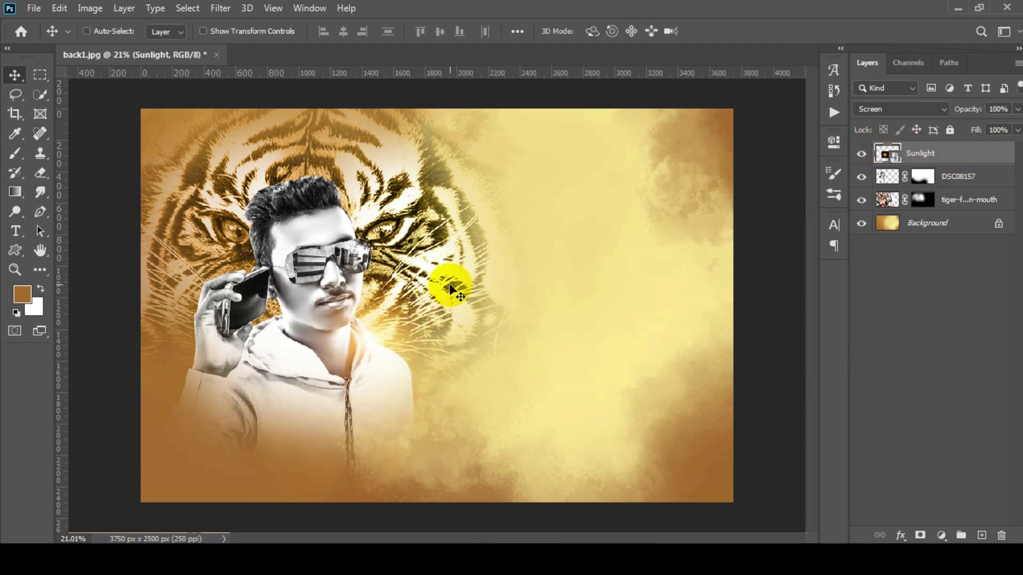
drag(365, 343, 367, 354)
Step: Convert tiger-face-open-mouth, then DSC08157, to smart objects from each layer's context menu
click(949, 200)
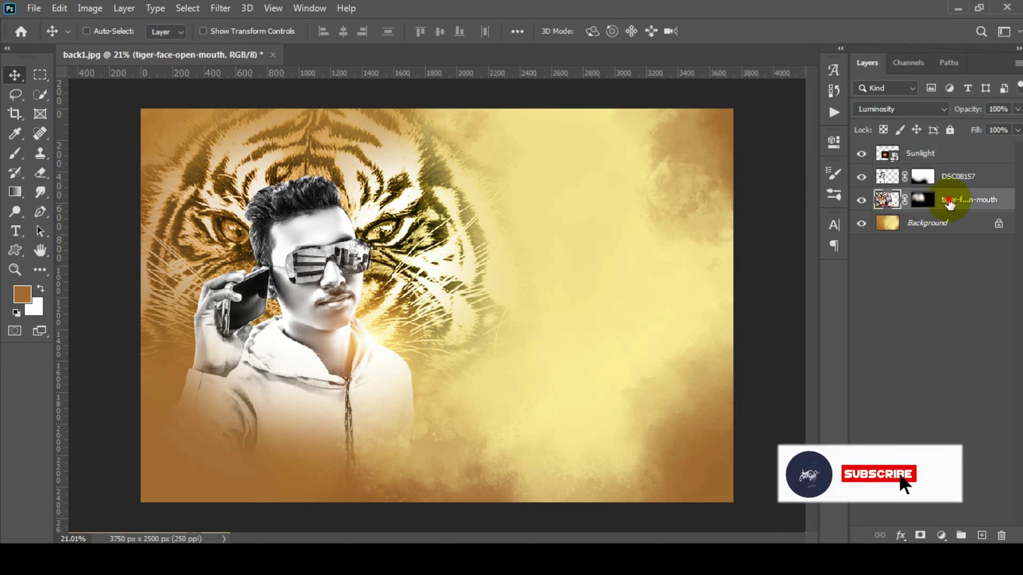
right_click(950, 204)
click(787, 206)
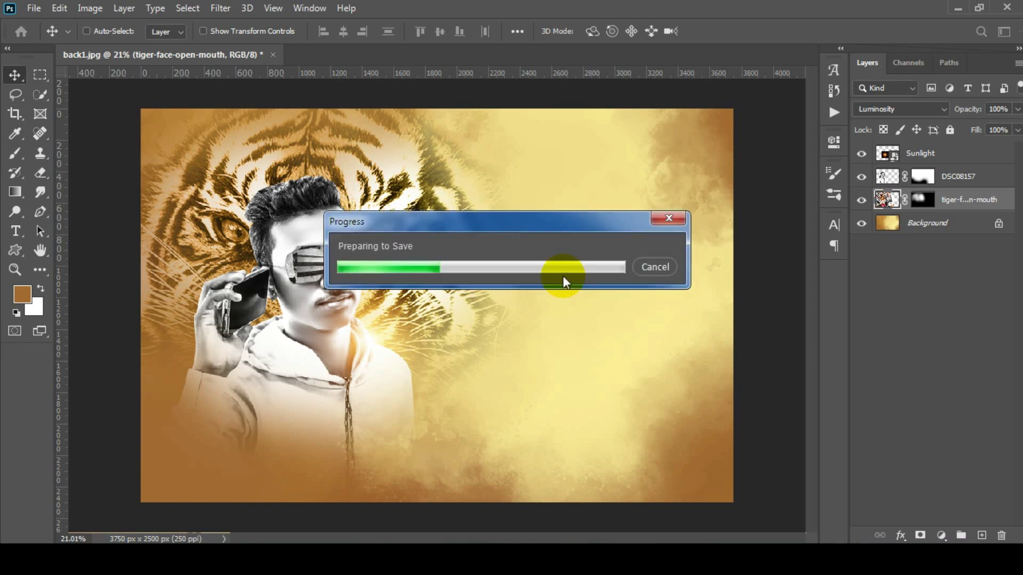
click(953, 177)
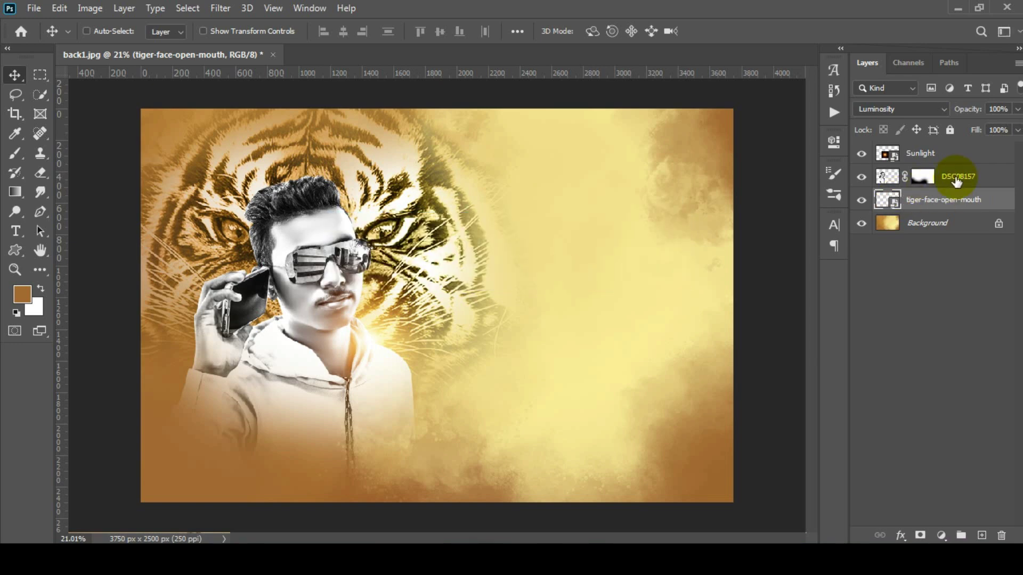
right_click(962, 178)
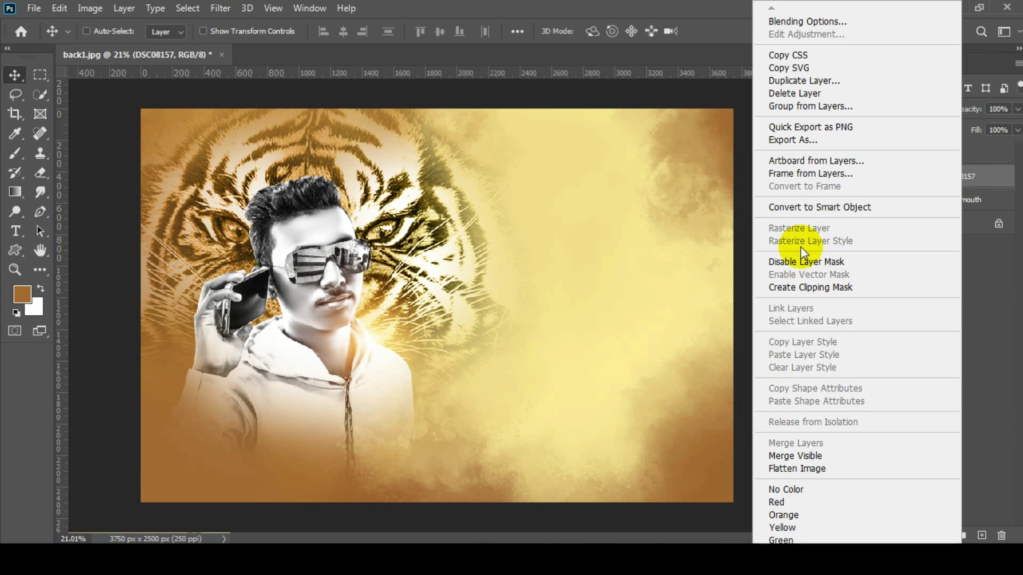
click(814, 206)
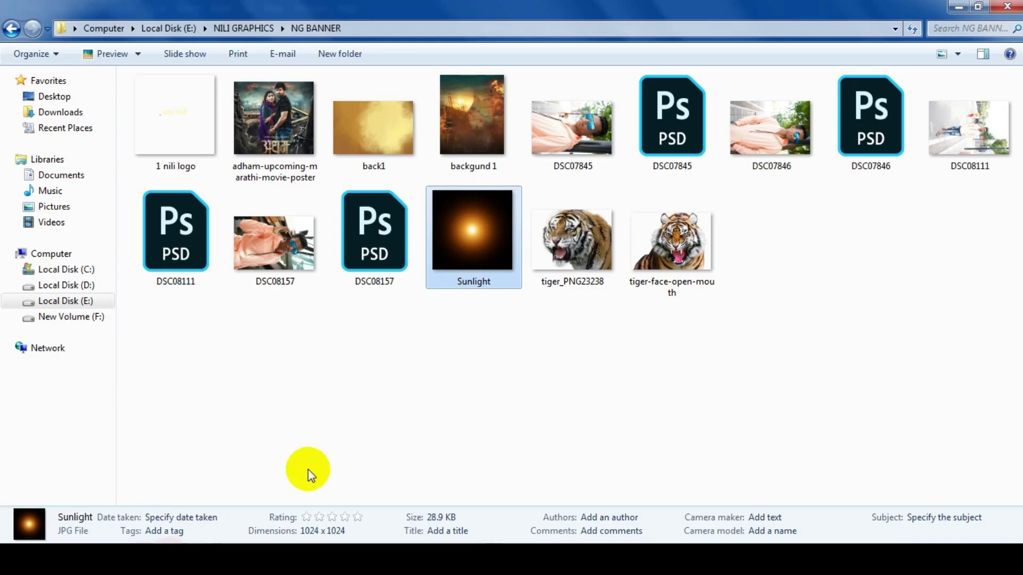
Step: Multi-select DSC07845, DSC07846 and DSC08111 in Explorer and drag them onto the banner canvas
click(685, 154)
ctrl+click(863, 155)
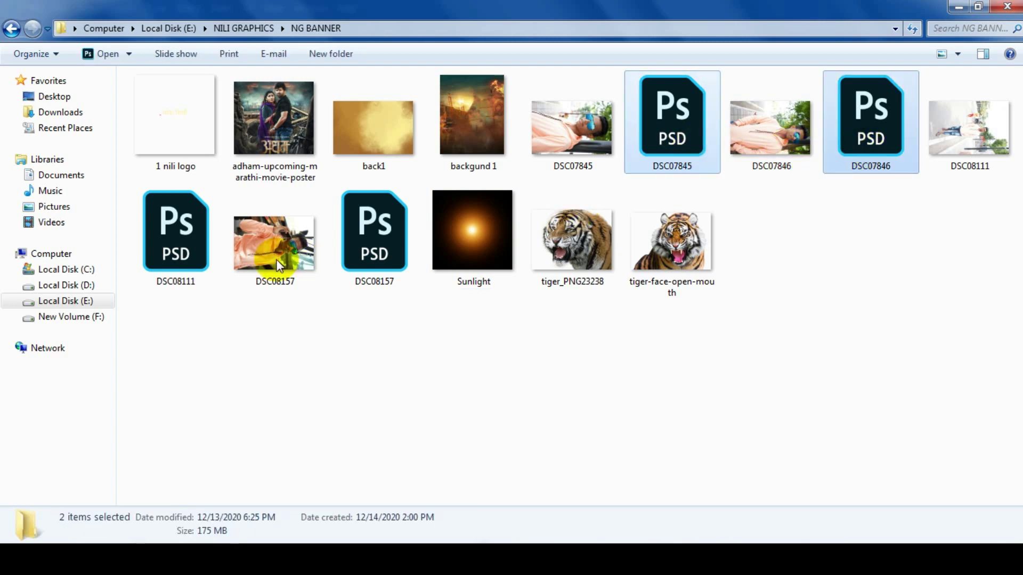
ctrl+click(175, 266)
mouse_move(175, 267)
mouse_down()
mouse_move(534, 528)
mouse_move(502, 427)
mouse_move(555, 349)
mouse_up()
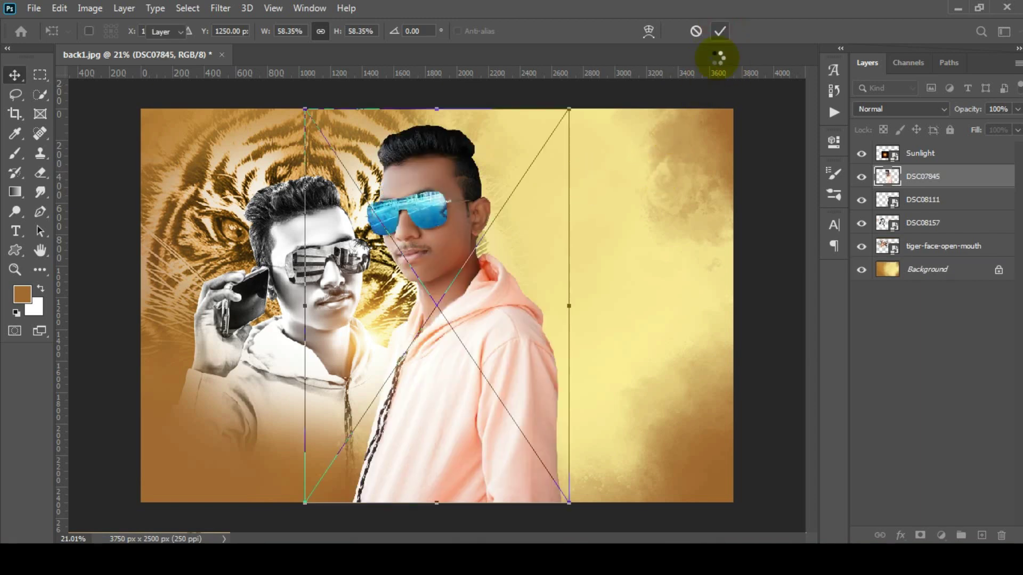
Step: Commit the three portrait placements and move them toward the banner's right side
click(720, 31)
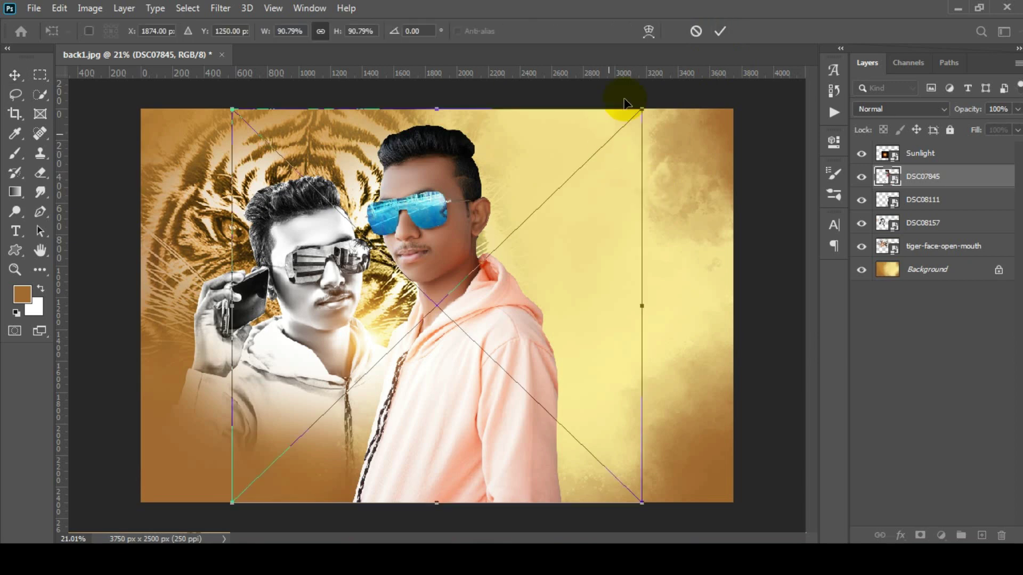
key(Return)
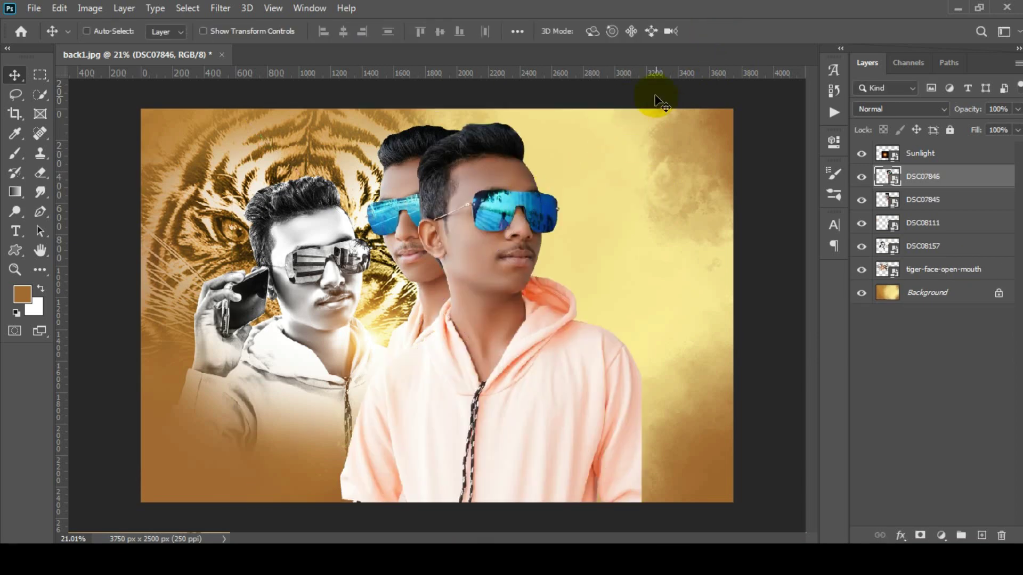
shift+click(922, 222)
drag(634, 265, 672, 256)
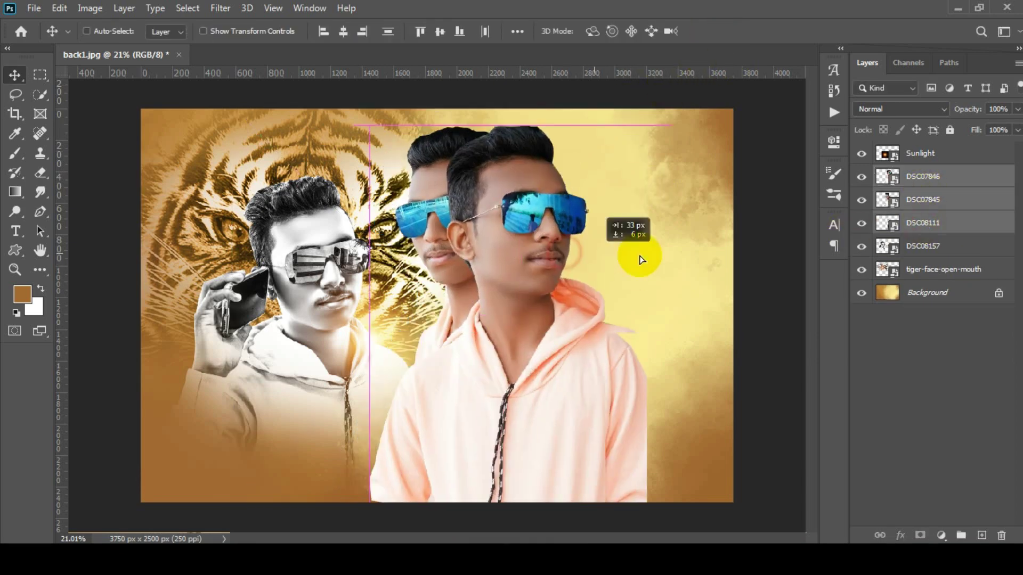
Step: Hide DSC07846 and DSC07845, then move the DSC08111 walking man further right
click(922, 176)
click(861, 176)
click(861, 199)
click(887, 224)
scroll(554, 321, down, 1)
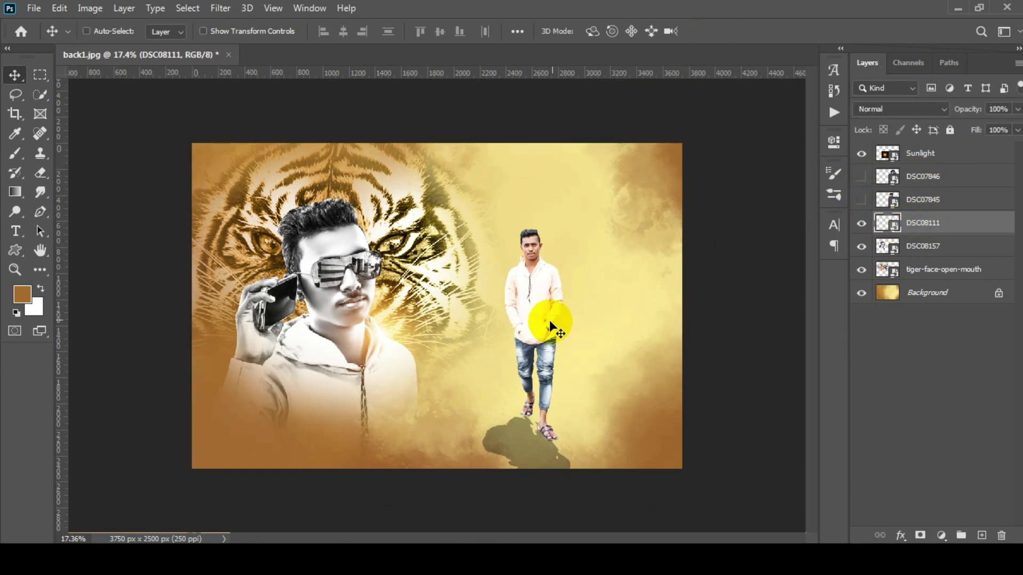
drag(556, 323, 583, 323)
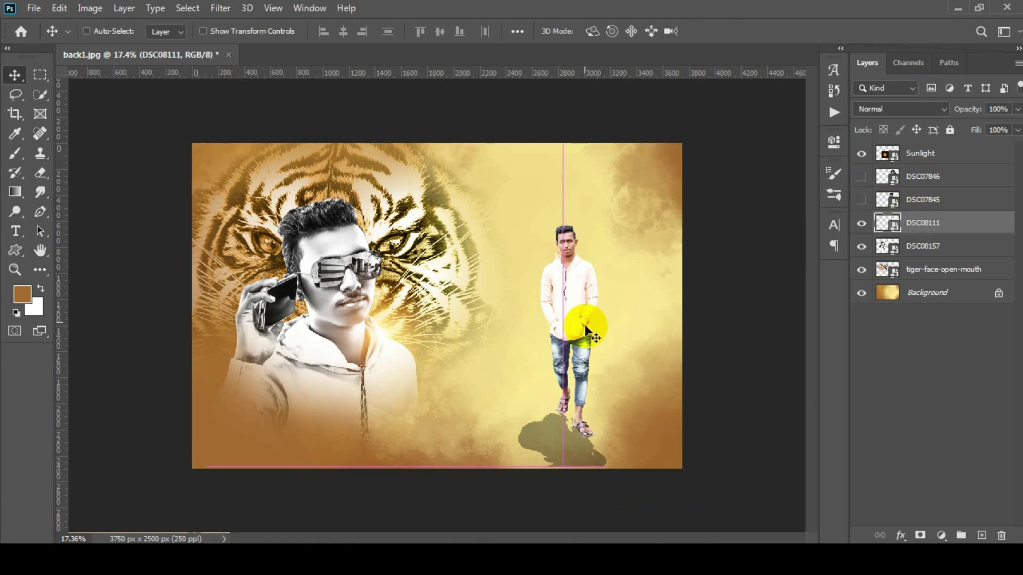
key(ctrl+0)
Step: In the Camera Raw Filter on DSC08111, try the '0 navin' preset, then reset Basic settings
click(220, 8)
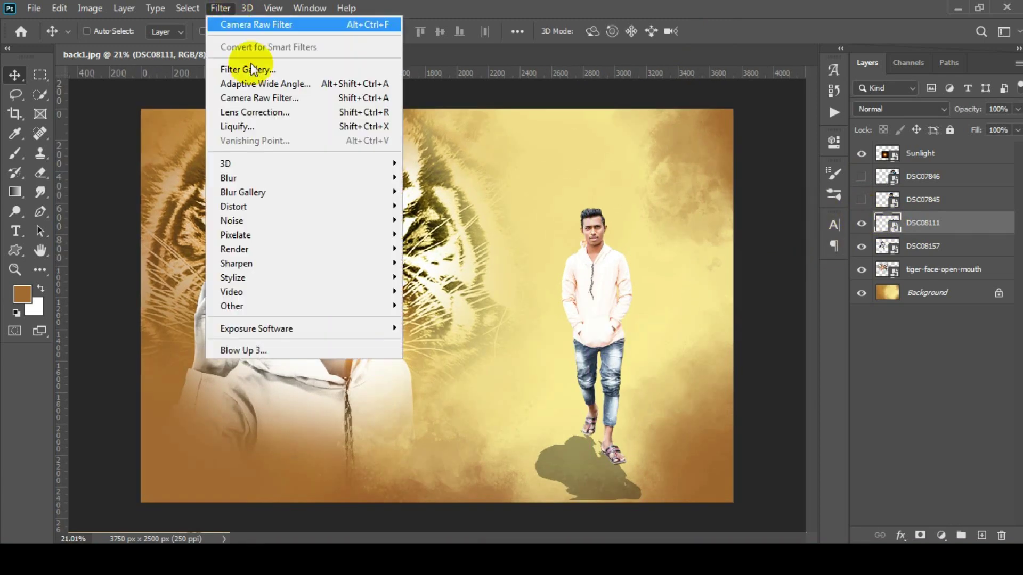
click(276, 98)
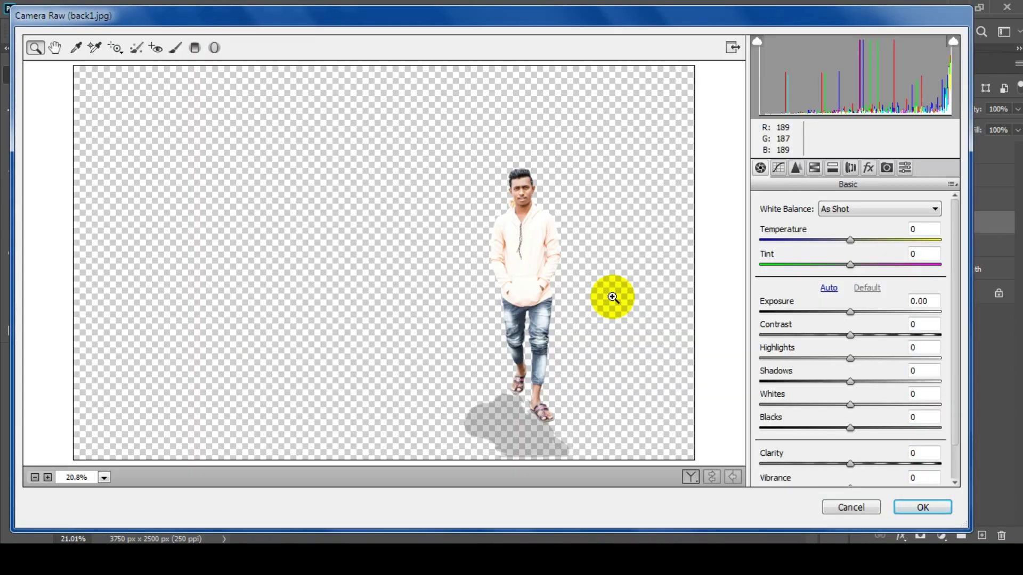
click(612, 297)
click(579, 261)
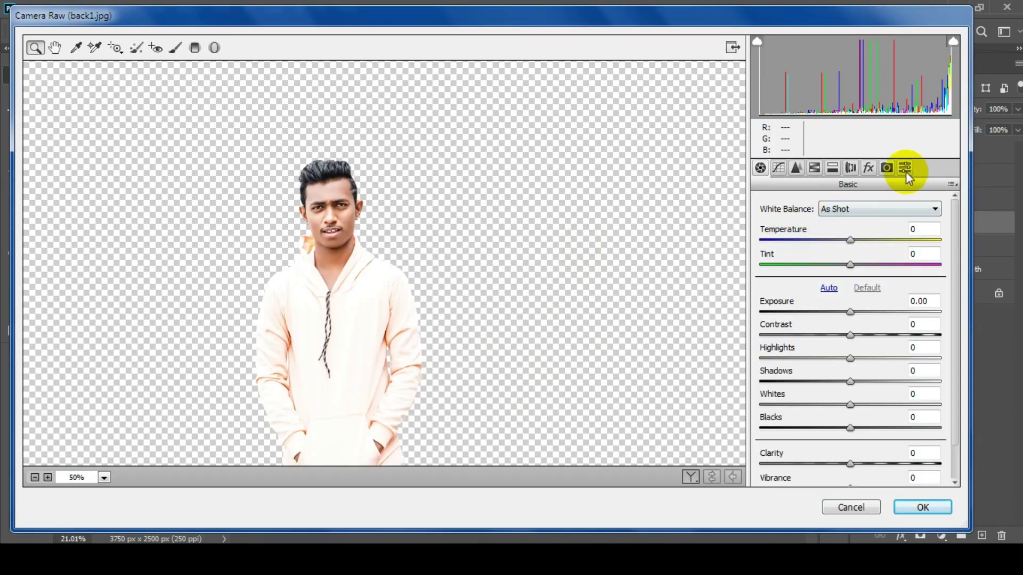
click(905, 169)
click(772, 209)
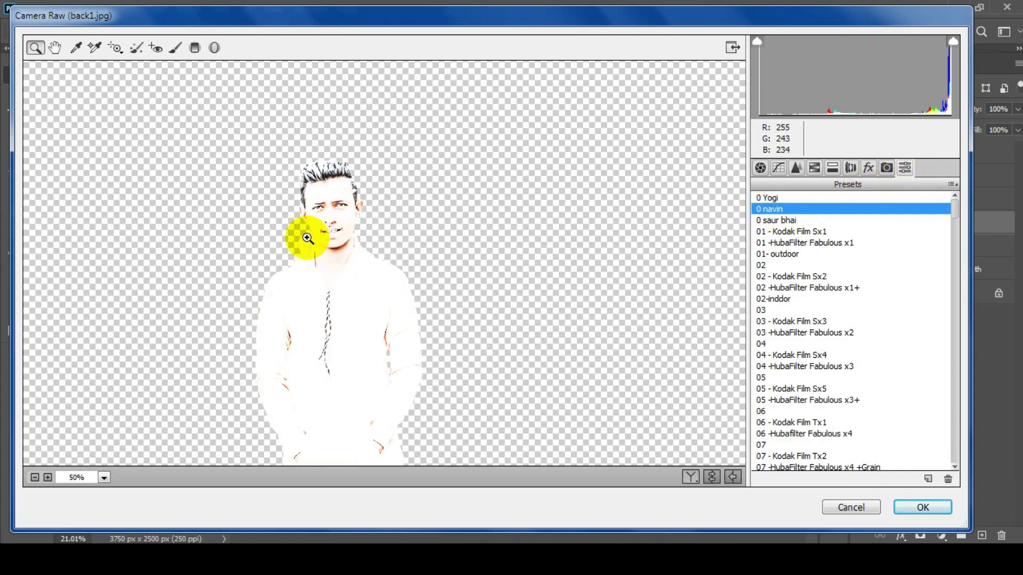
click(760, 168)
click(952, 183)
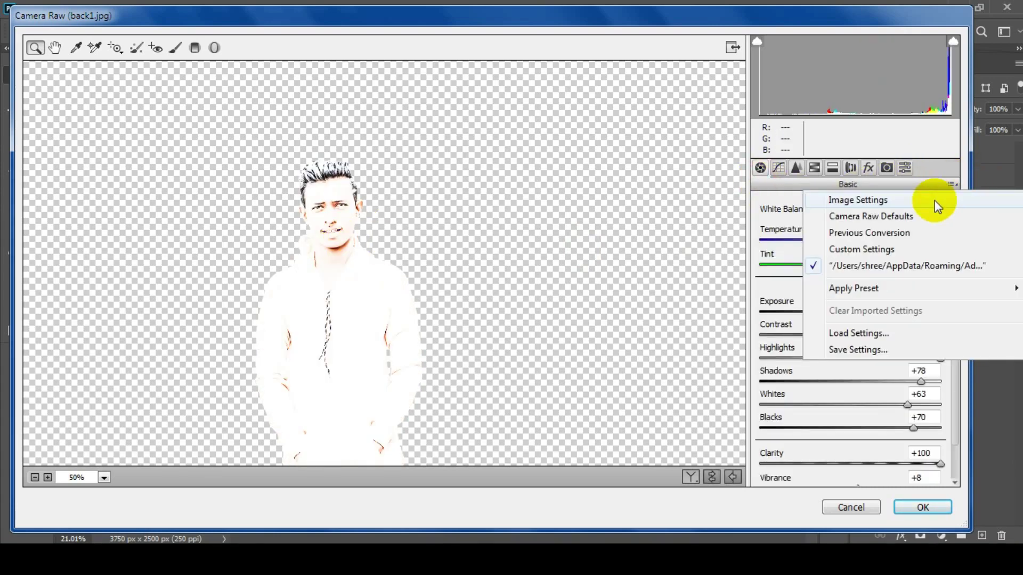
click(895, 217)
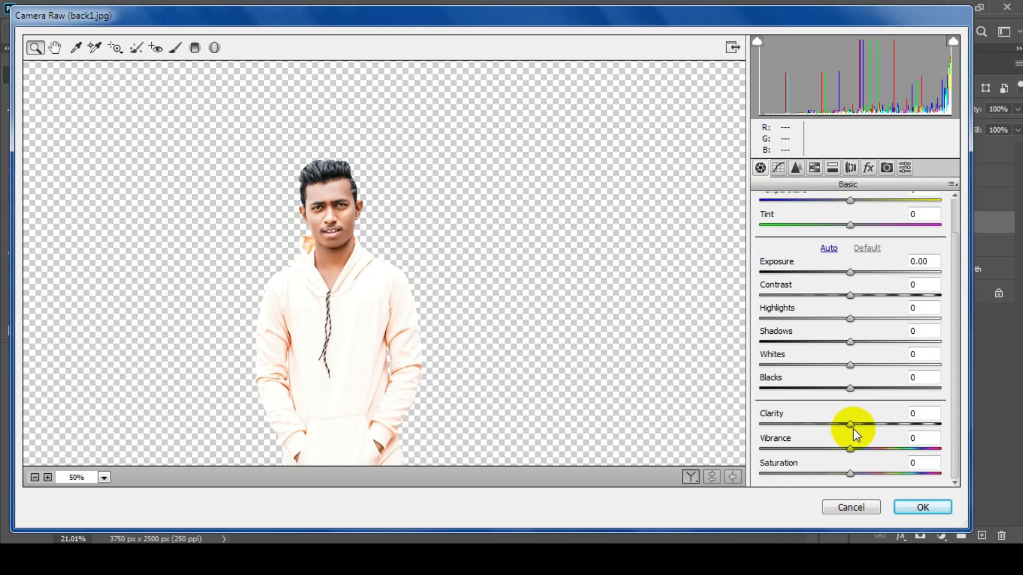
Step: Set Clarity +14, Blacks +41, Vibrance +90, Highlights +10 and Whites +19, then apply
drag(851, 424, 863, 424)
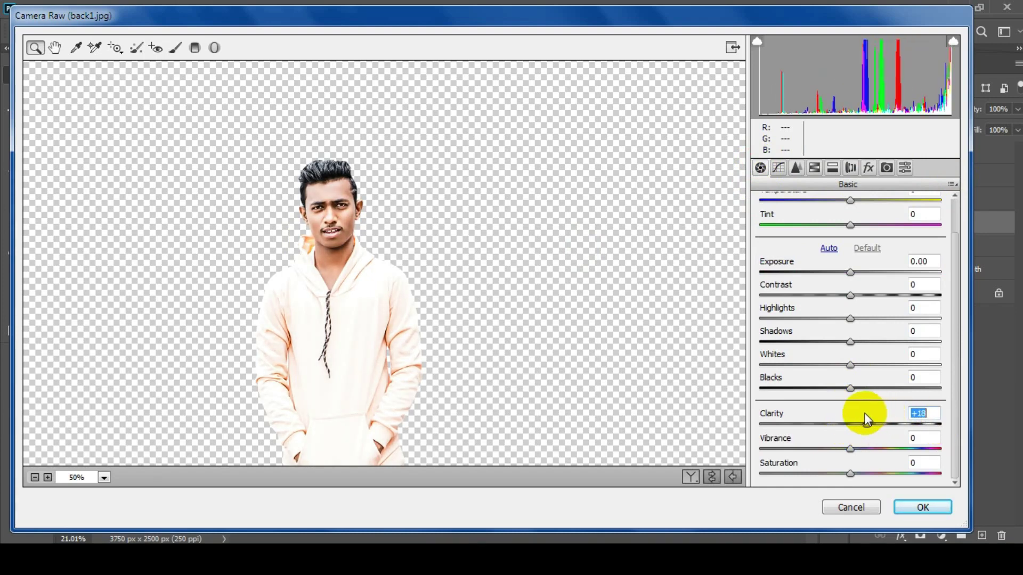
drag(850, 388, 886, 389)
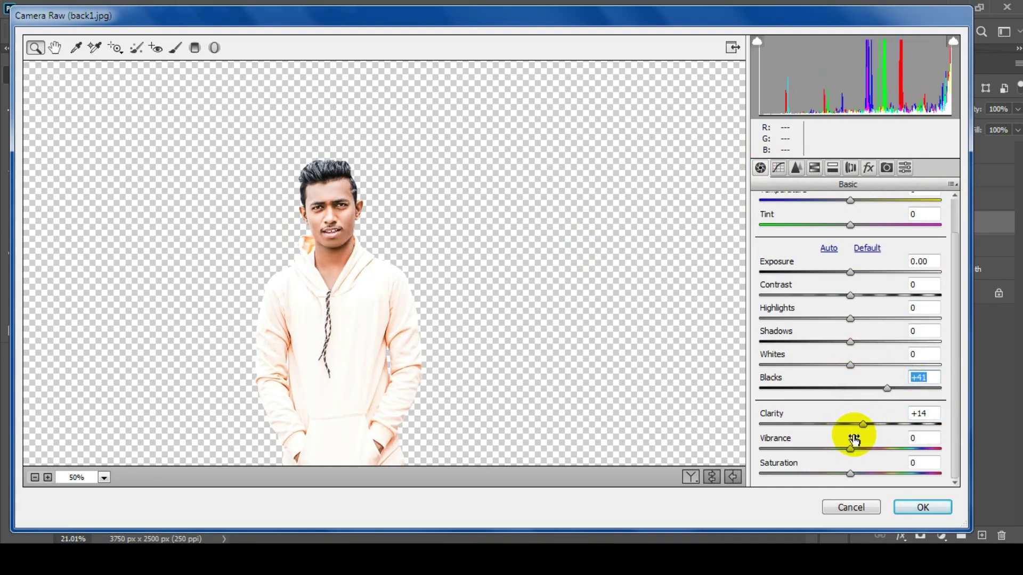
drag(851, 449, 931, 449)
mouse_move(854, 319)
mouse_down()
mouse_move(890, 319)
mouse_move(859, 318)
mouse_up()
mouse_move(850, 365)
mouse_down()
mouse_move(881, 362)
mouse_move(869, 363)
mouse_up()
right_click(488, 251)
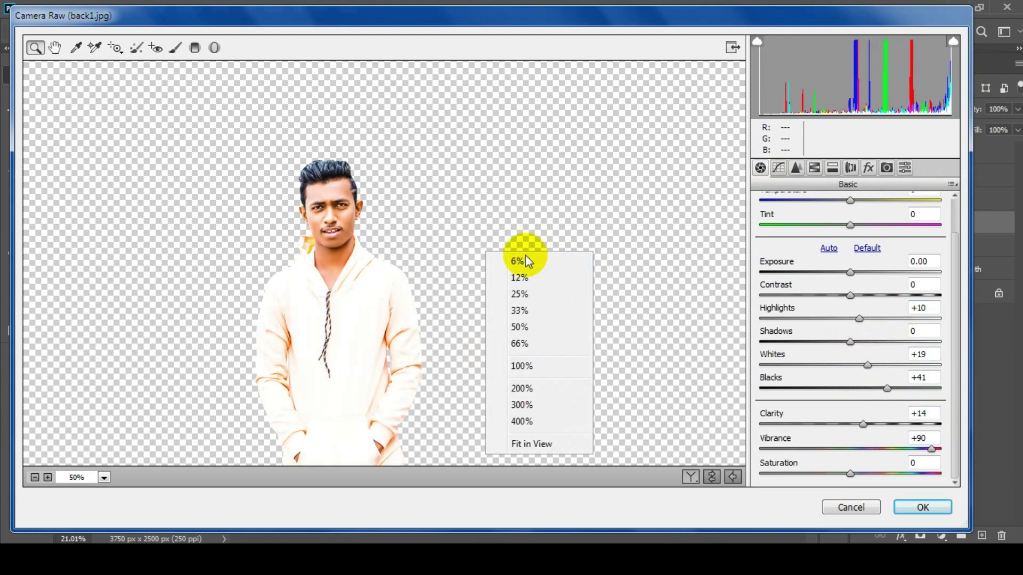
click(522, 257)
click(907, 505)
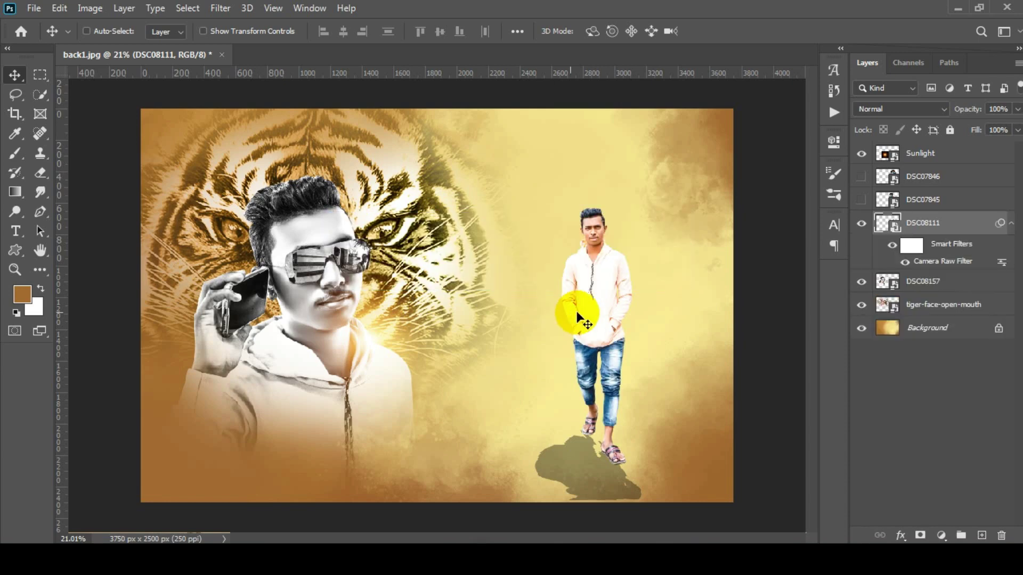
Step: Show DSC07845 below DSC08111, set it to Luminosity blending and add a layer mask
click(1011, 223)
click(862, 200)
drag(923, 199, 925, 234)
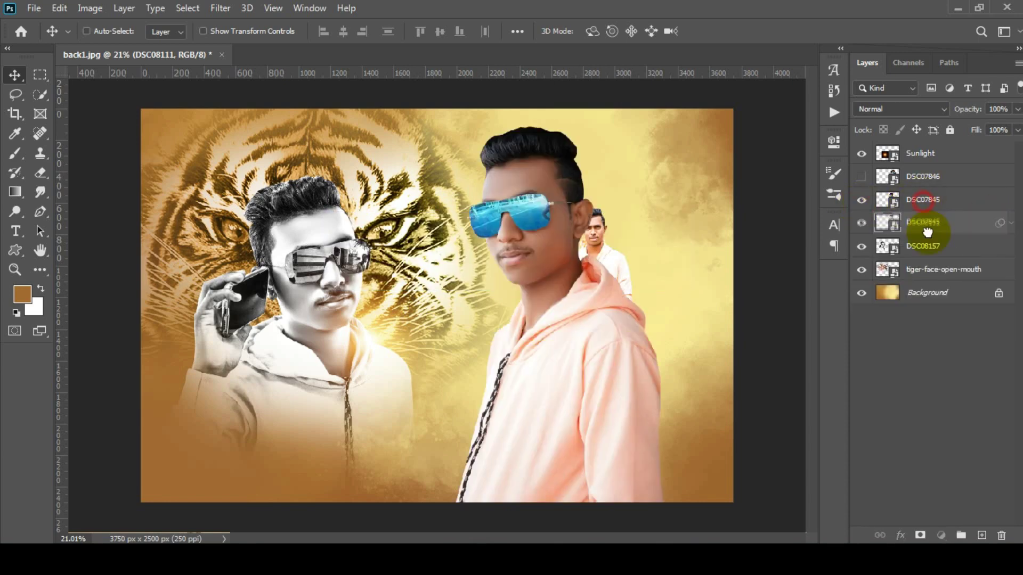
click(870, 109)
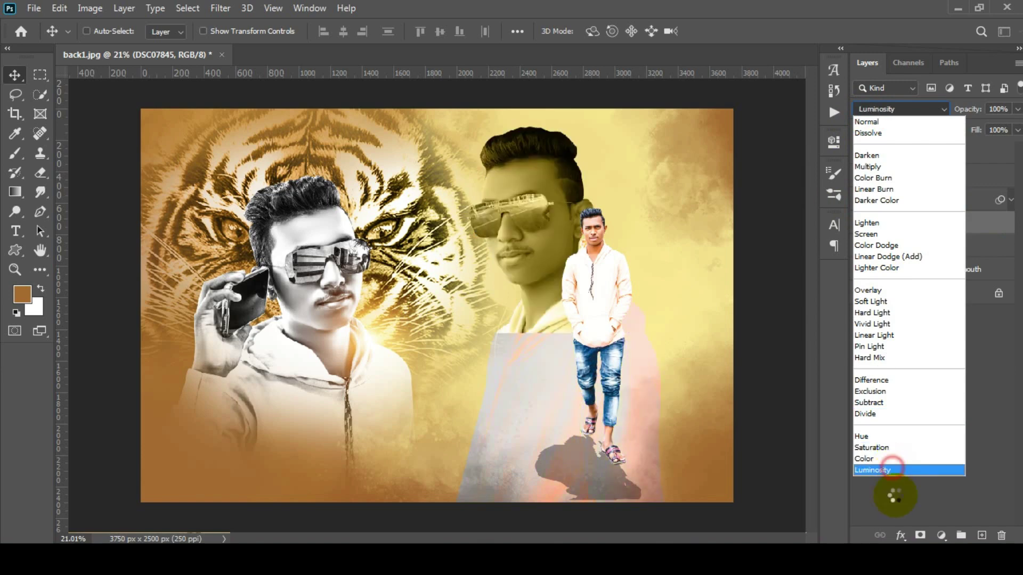
click(900, 471)
click(919, 535)
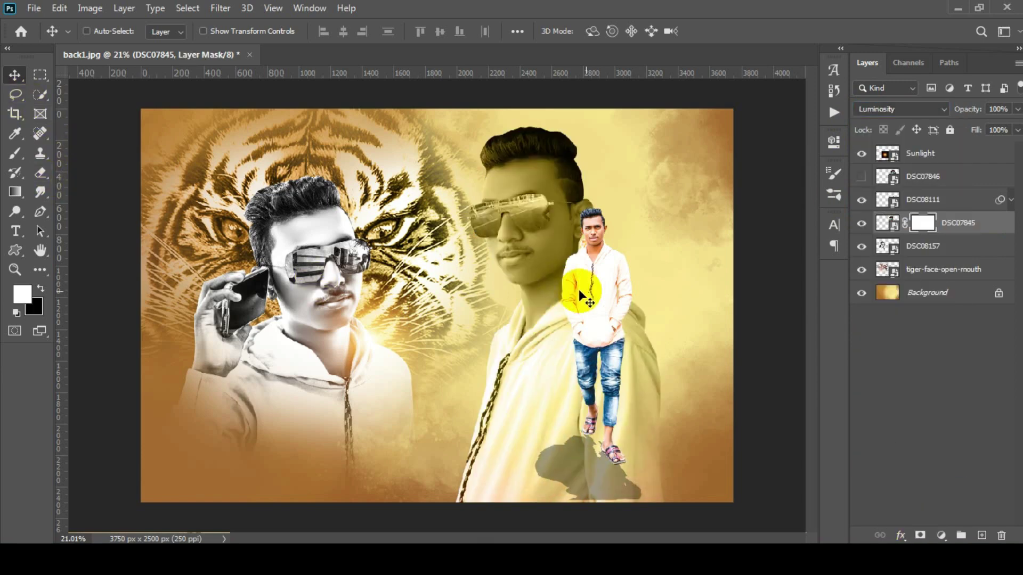
Step: Move the sunglasses portrait up-left and mask its lower hoodie away into the background
drag(578, 289, 442, 402)
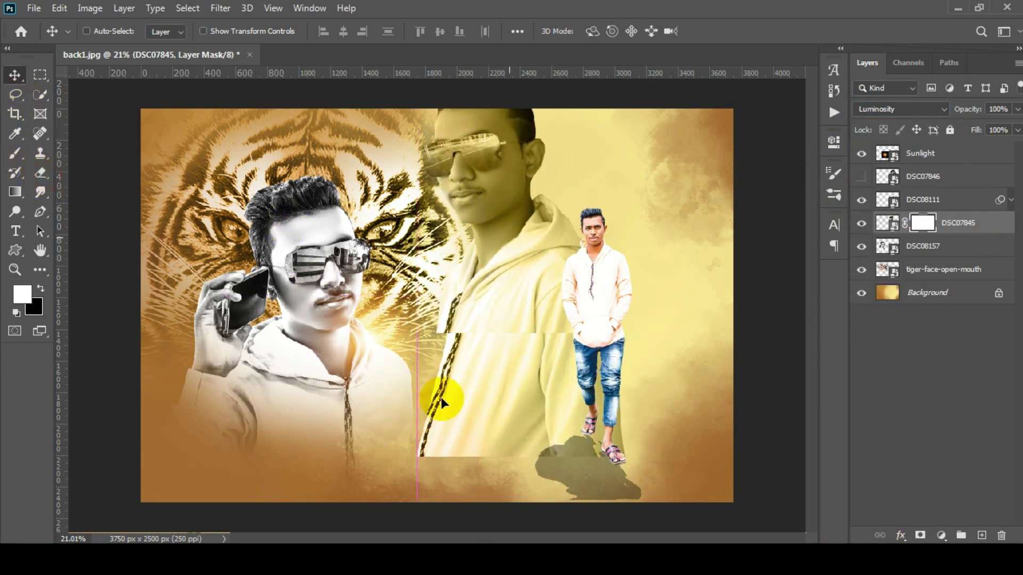
click(39, 173)
click(513, 218)
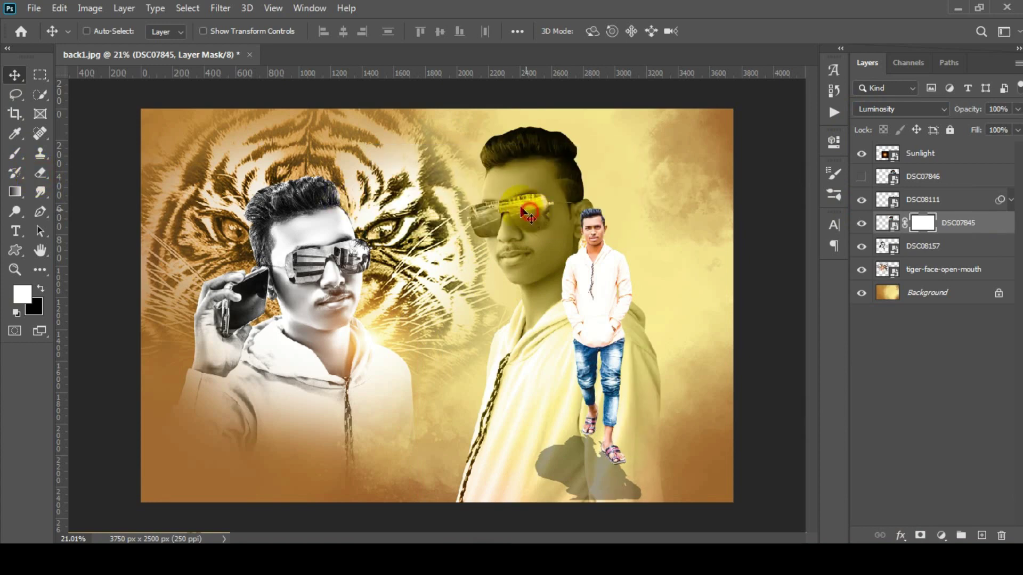
drag(503, 192, 515, 198)
click(43, 179)
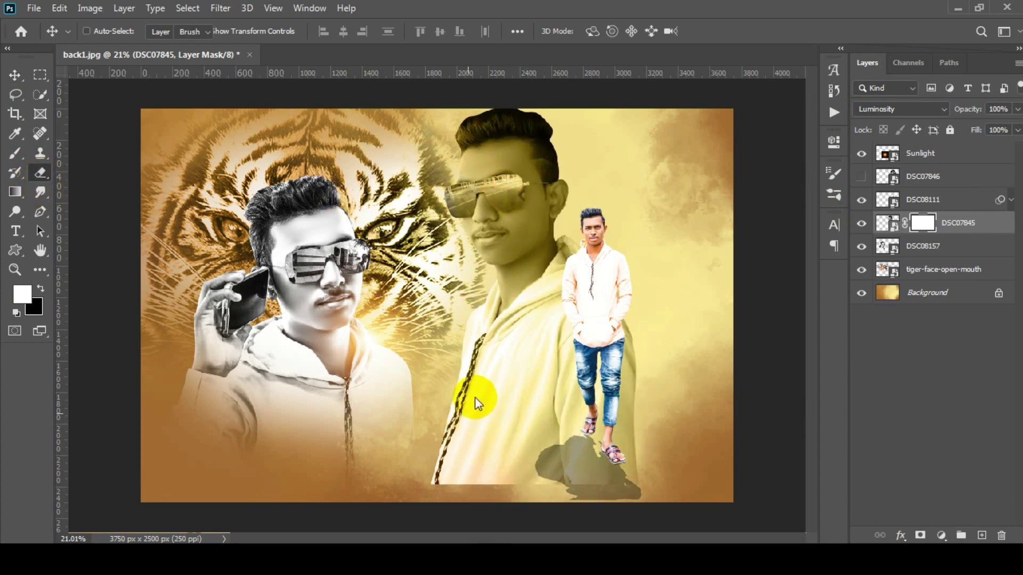
mouse_move(419, 429)
mouse_down()
mouse_move(611, 436)
mouse_move(644, 370)
mouse_up()
key(bracketleft)
key(bracketleft)
key(bracketleft)
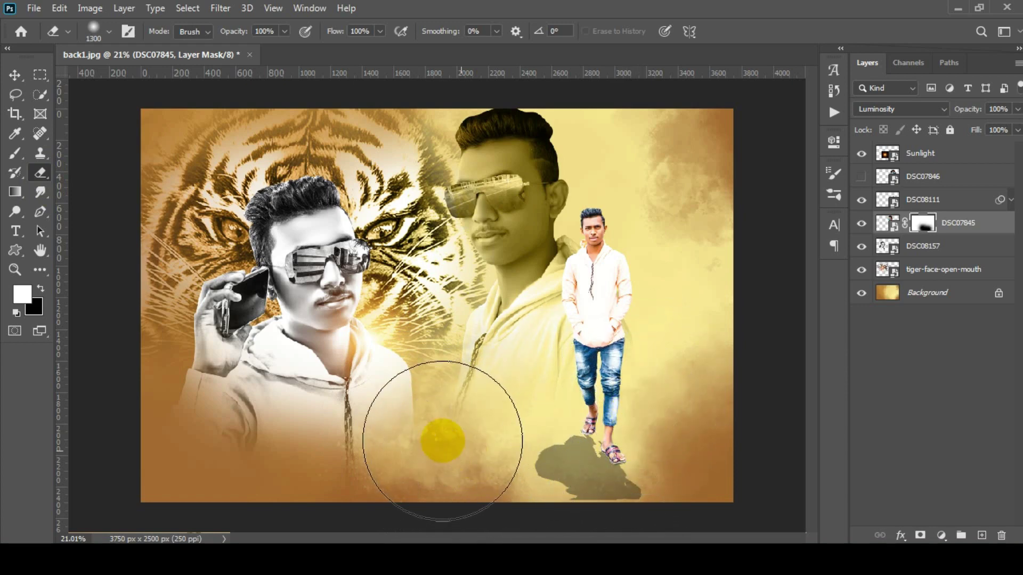
Step: Move the standing man DSC08111 up slightly
click(15, 75)
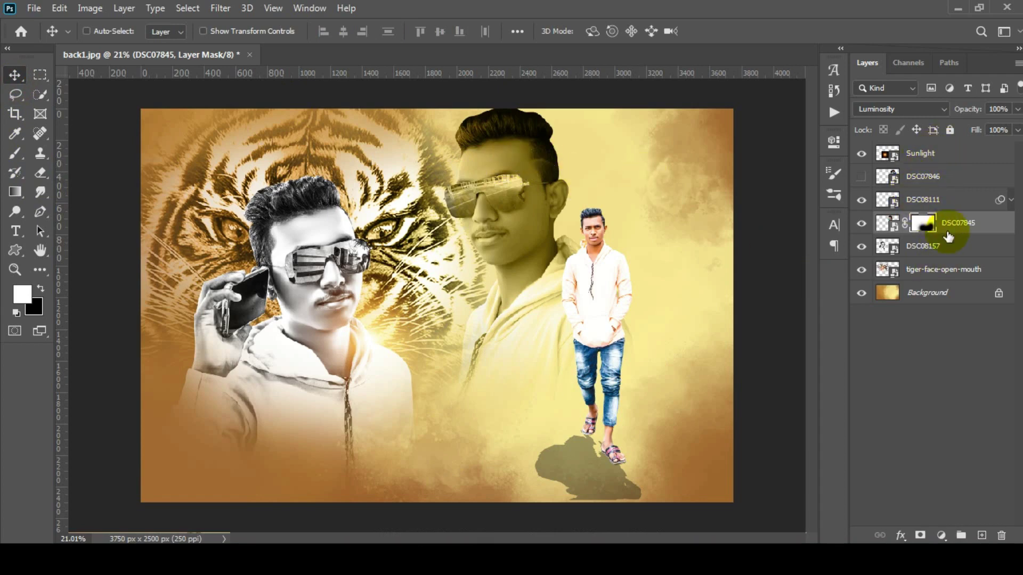
click(944, 247)
click(923, 199)
drag(683, 257, 683, 207)
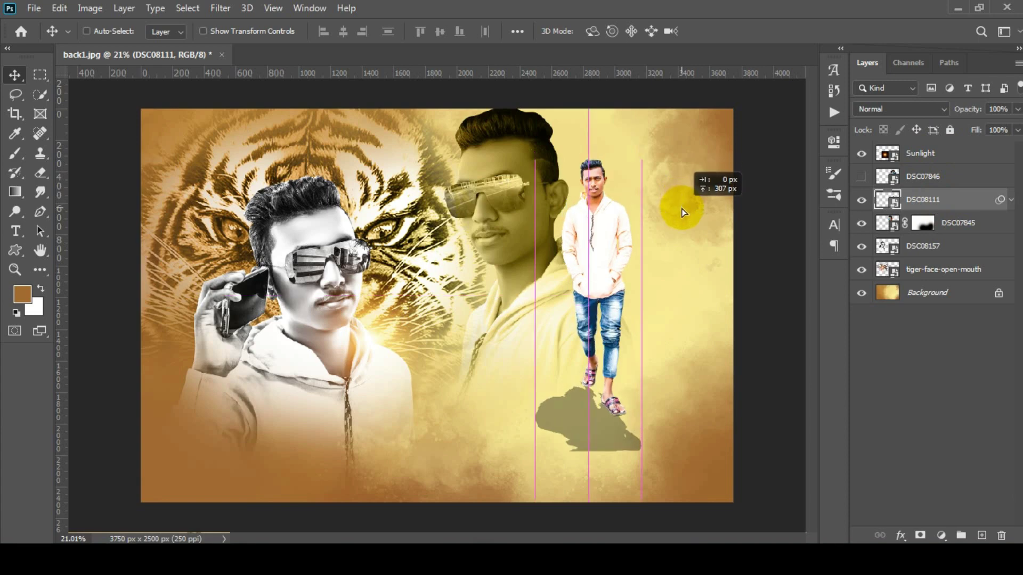
Step: Scale DSC08111 to about 74.8% and resettle him at the banner's right, feet near the bottom
key(ctrl+minus)
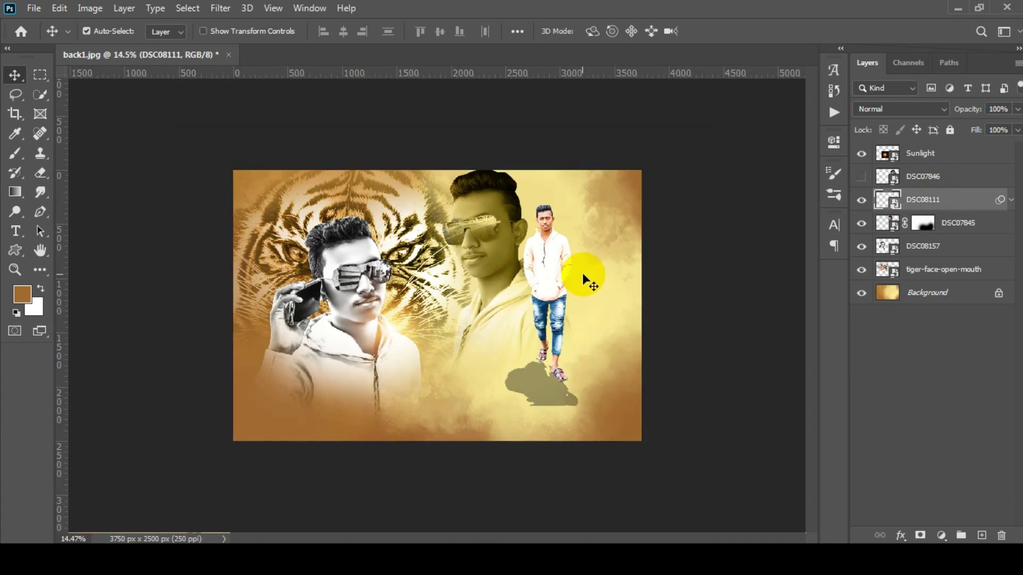
key(ctrl+t)
click(538, 227)
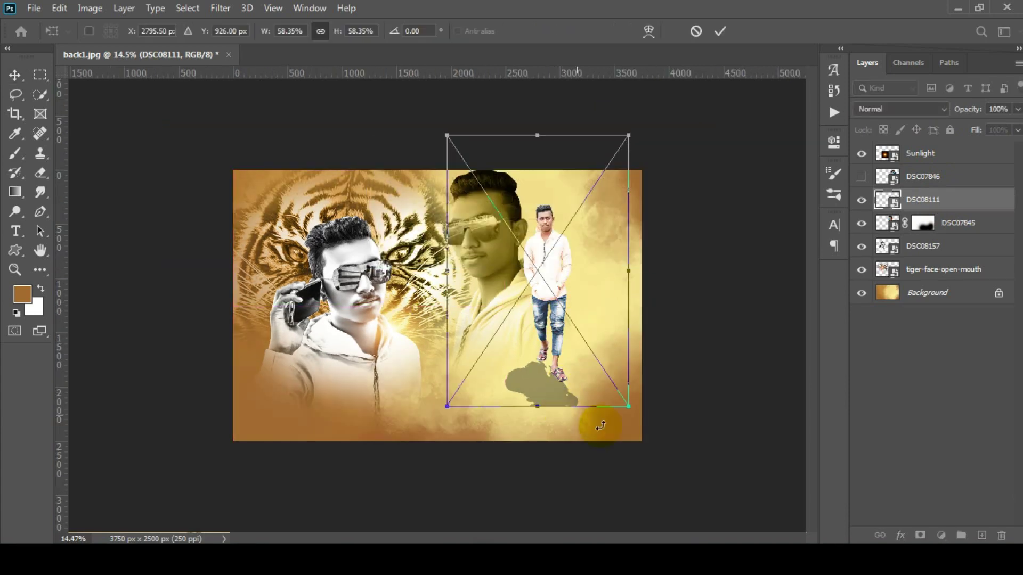
drag(631, 406, 659, 423)
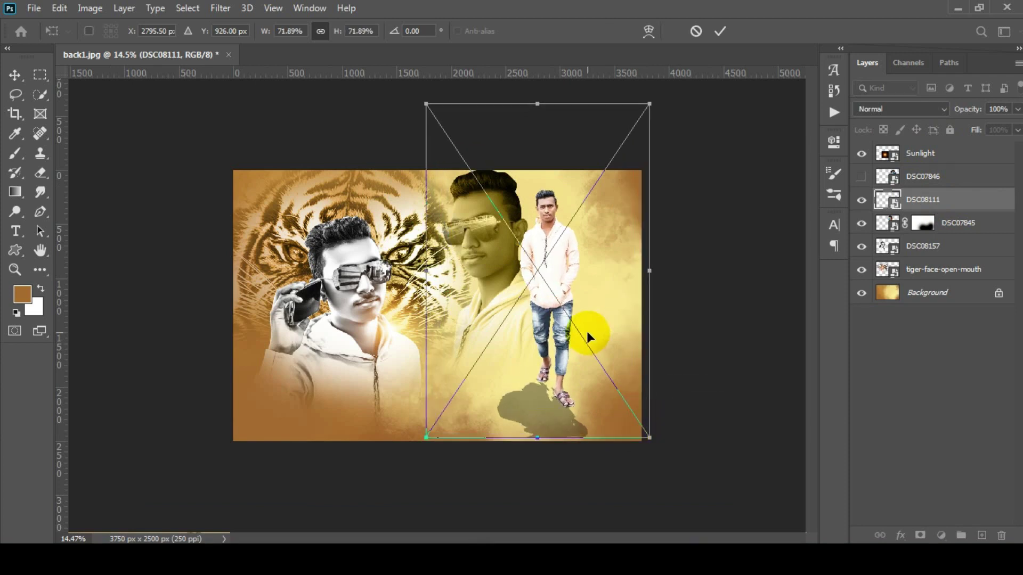
key(ctrl+minus)
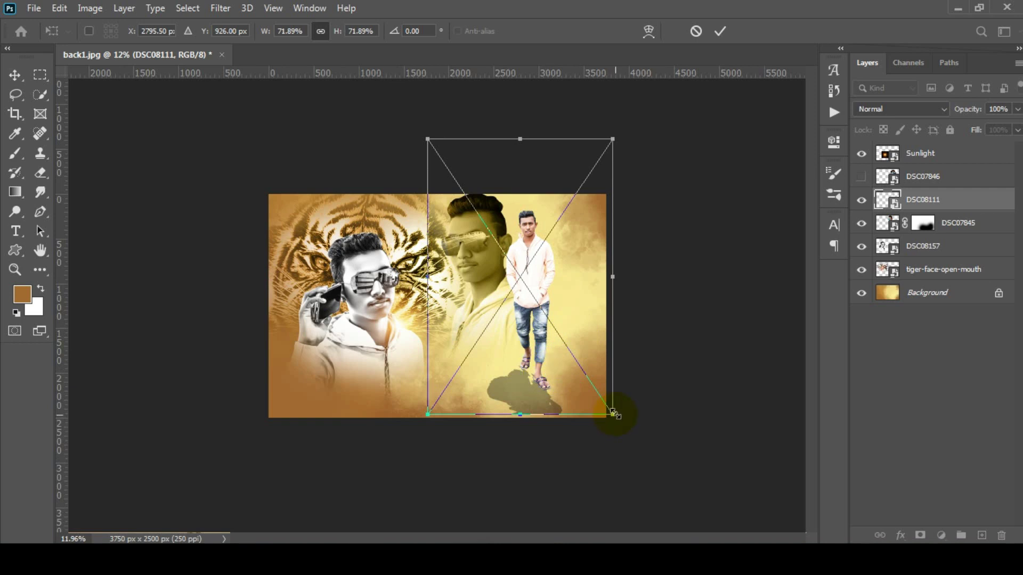
drag(613, 413, 628, 429)
drag(554, 326, 556, 337)
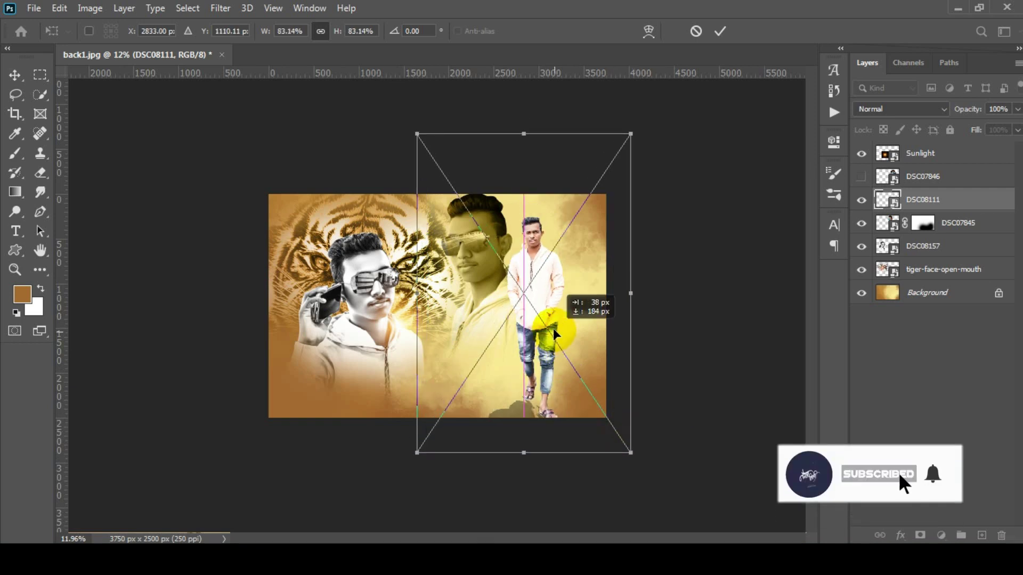
scroll(436, 308, up, 1)
drag(671, 485, 662, 469)
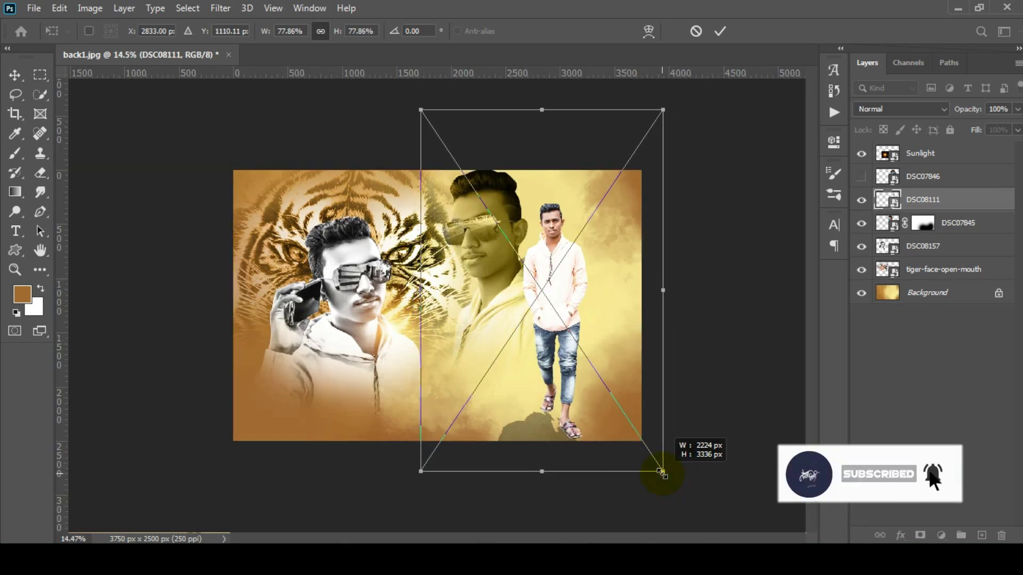
drag(575, 388, 567, 387)
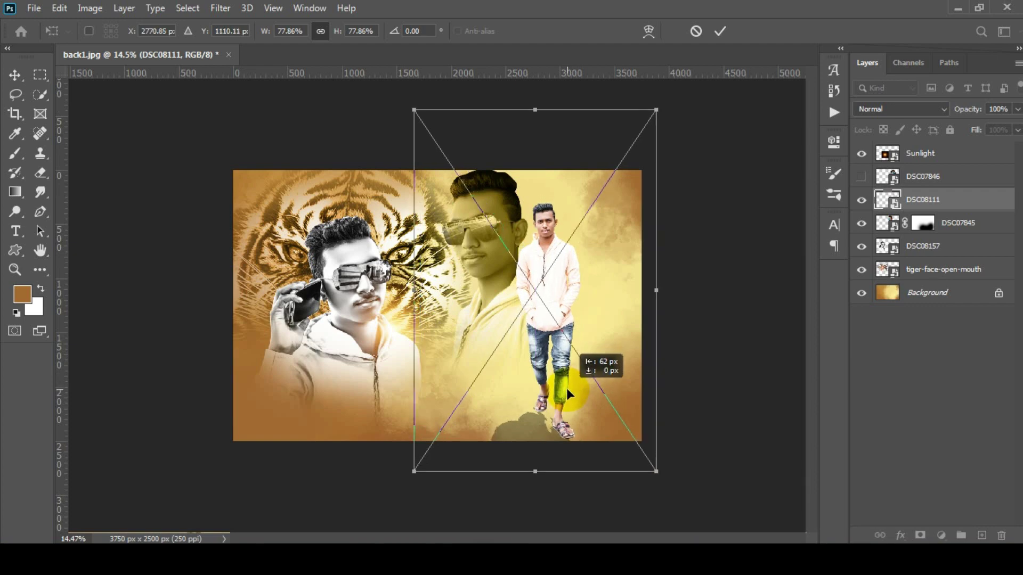
drag(655, 469, 651, 464)
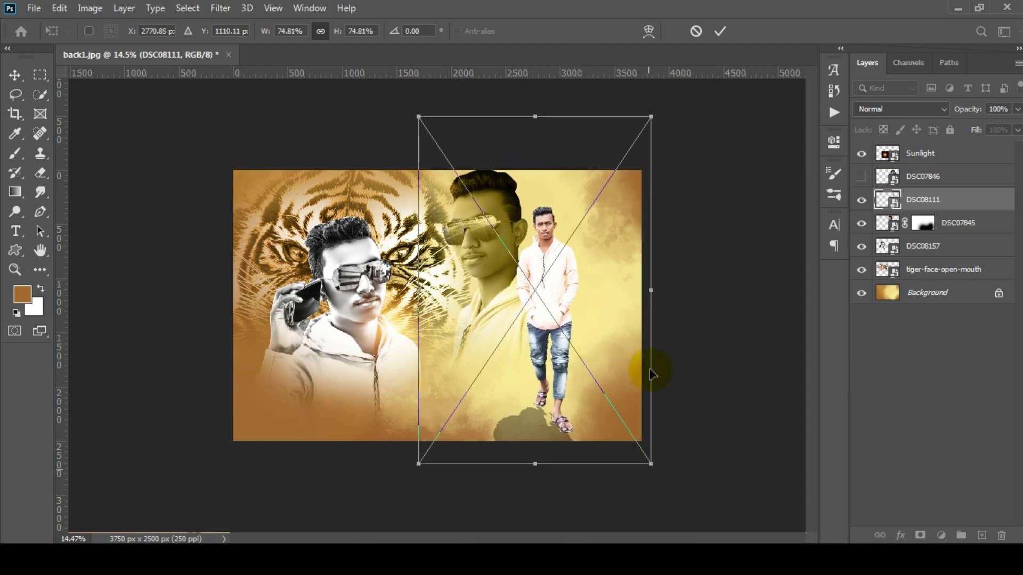
click(728, 32)
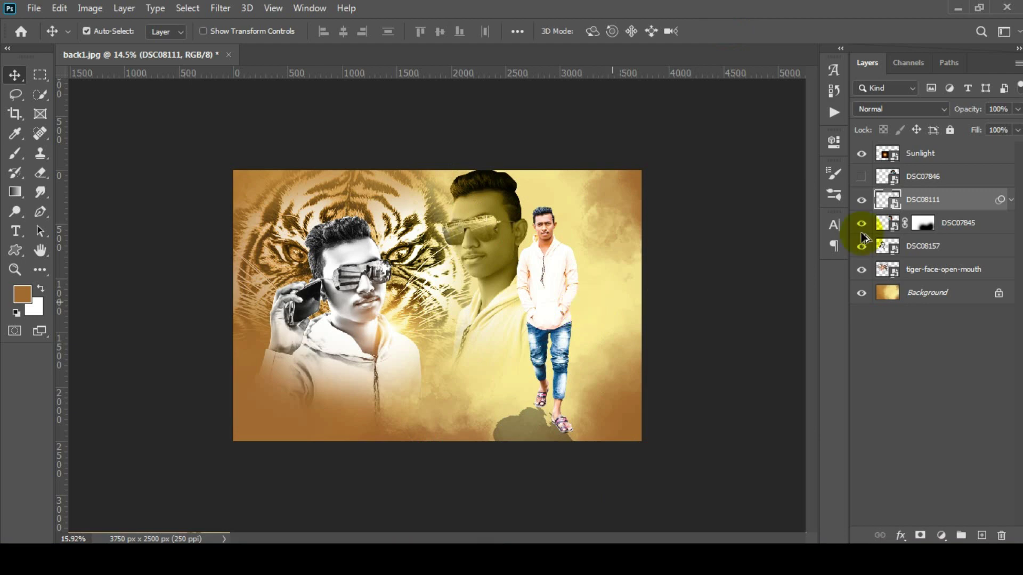
Step: Place DSC07846 below DSC08111 and move the blue-sunglasses portrait onto the banner
key(ctrl)
mouse_move(909, 186)
mouse_down()
mouse_move(904, 208)
mouse_move(868, 205)
mouse_up()
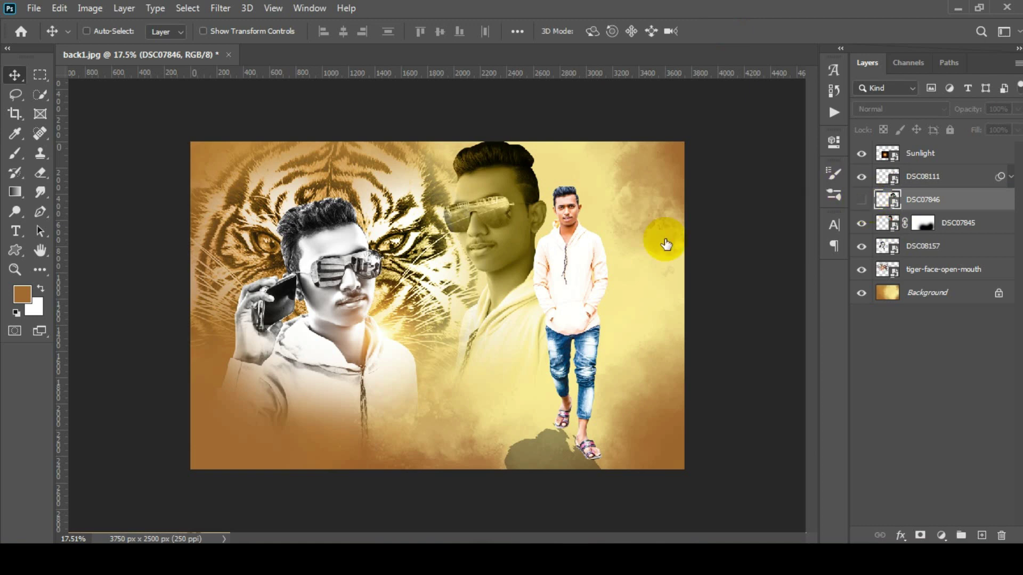
drag(589, 306, 617, 247)
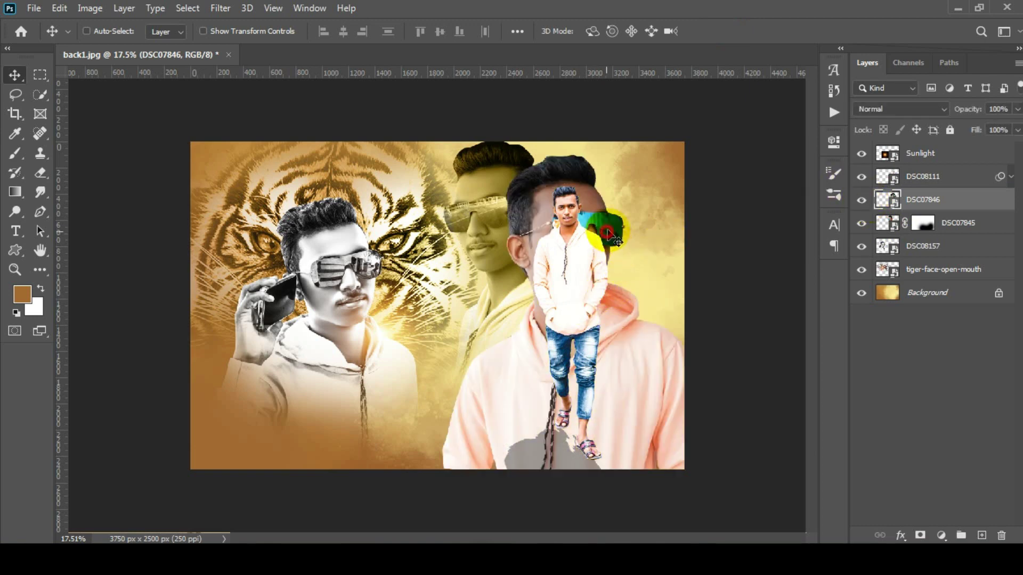
drag(616, 242, 654, 205)
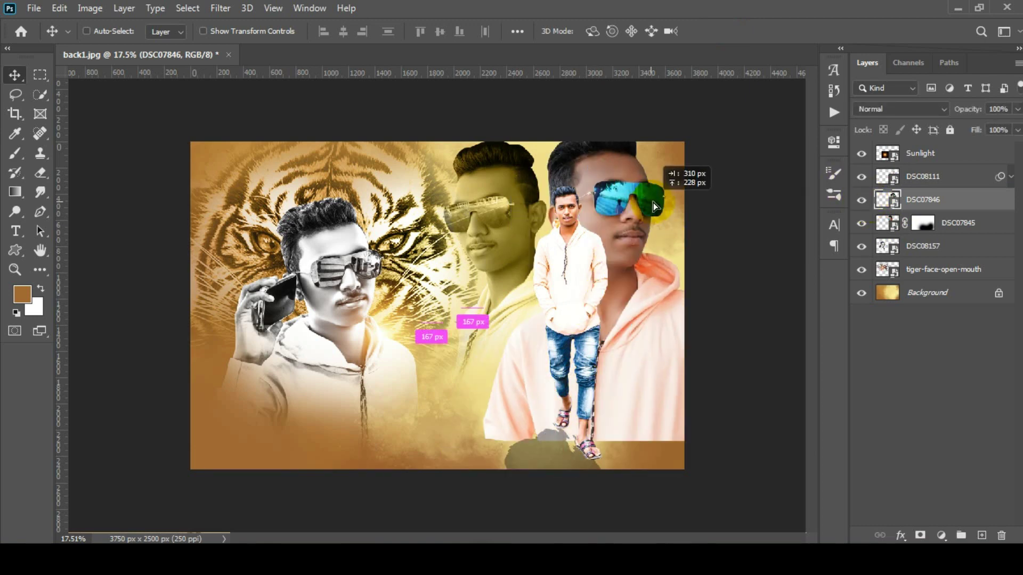
scroll(653, 203, down, 1)
Step: Add a layer mask to DSC07846 and erase its hard bottom edge with a large eraser
click(920, 535)
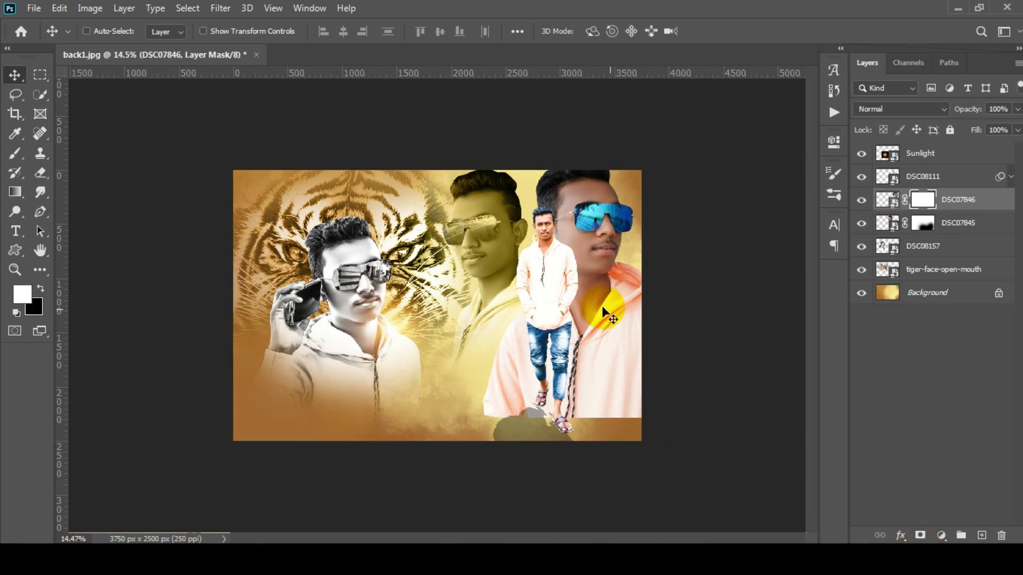
drag(602, 311, 490, 287)
click(40, 172)
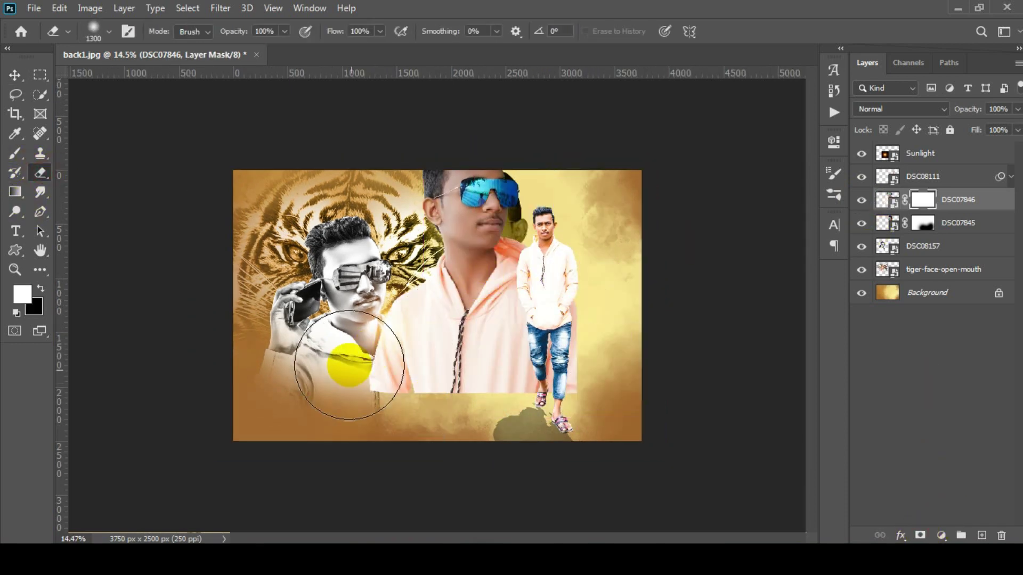
mouse_move(349, 365)
mouse_down()
mouse_move(331, 347)
mouse_move(365, 377)
mouse_move(490, 406)
mouse_move(591, 373)
mouse_up()
key(bracketright)
key(bracketright)
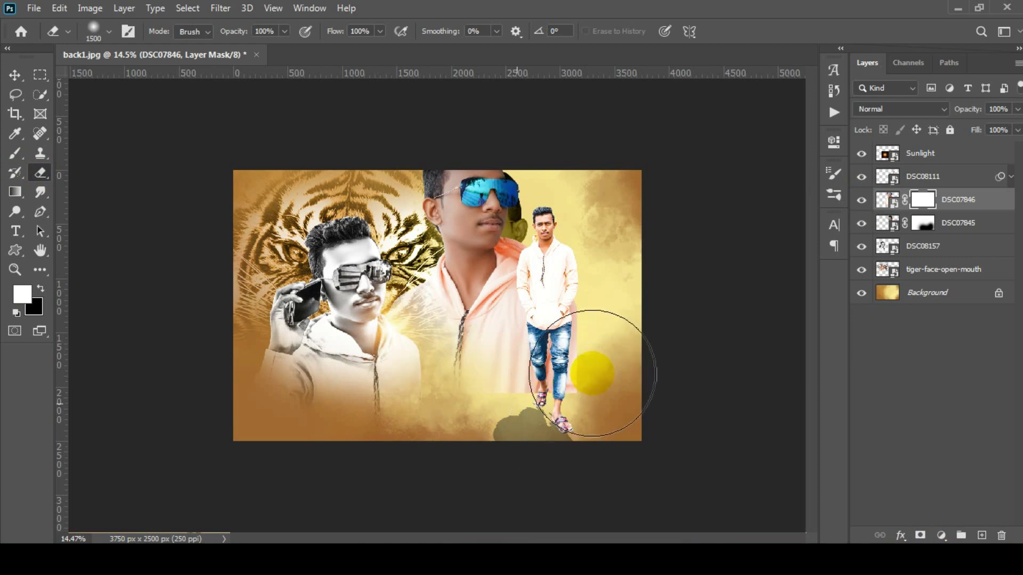
Step: Scale the blue-sunglasses portrait to 76.67% and shift it right
click(15, 75)
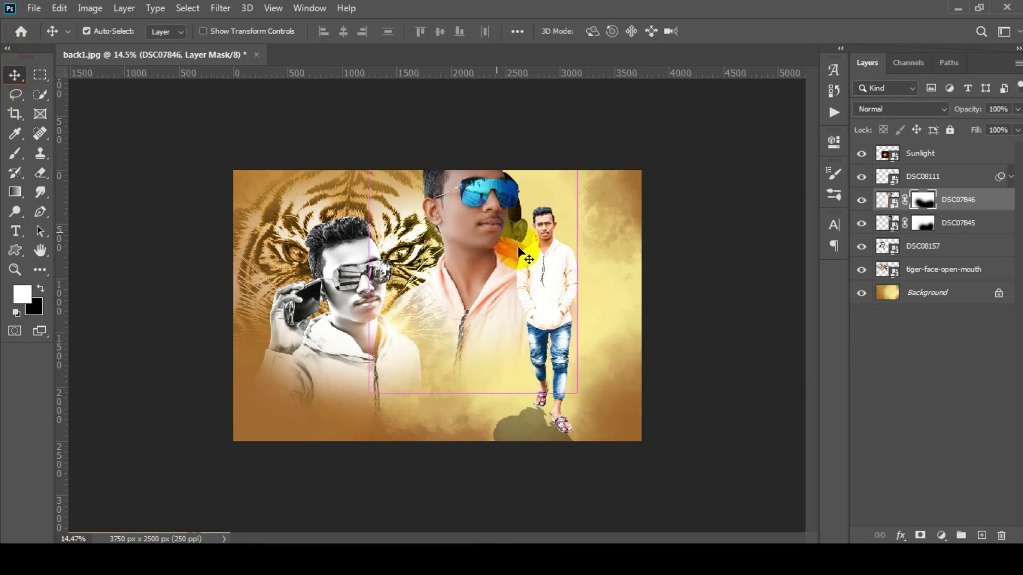
key(ctrl+t)
drag(577, 394, 544, 361)
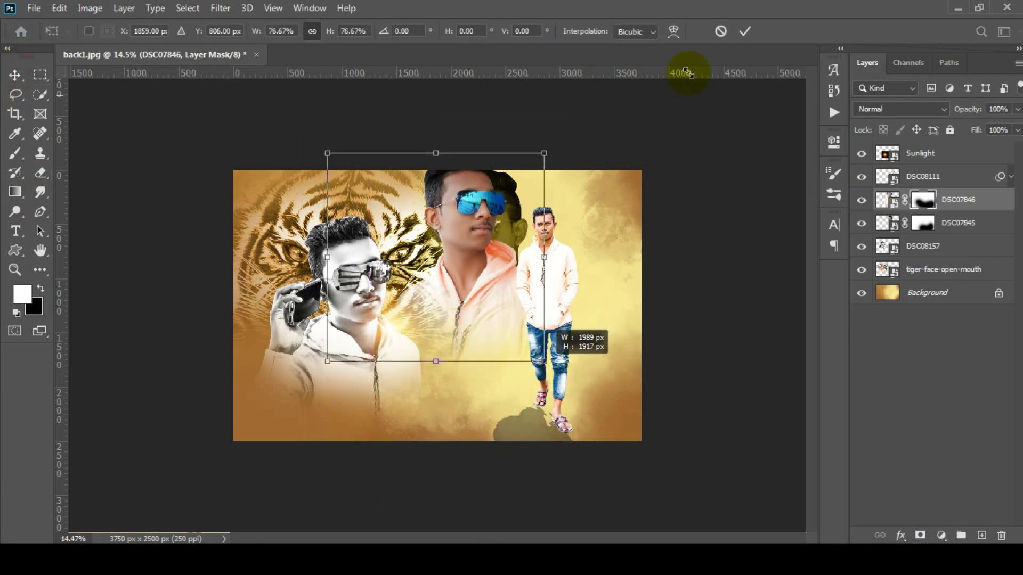
double_click(451, 234)
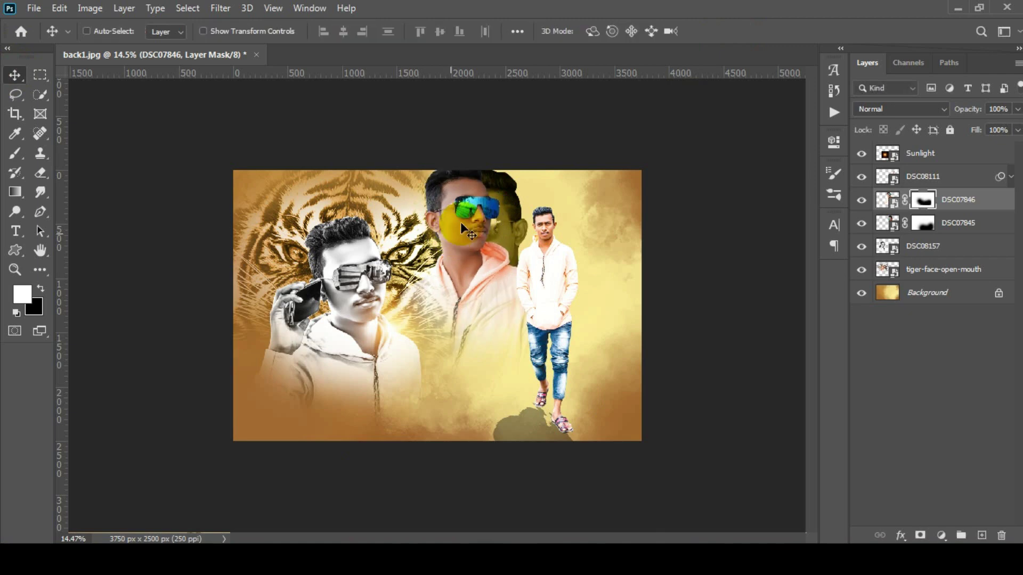
drag(460, 221, 595, 232)
Step: Scale the yellow-toned DSC07845 portrait to 94.26% and tilt it 5.33°
click(963, 223)
drag(534, 211, 534, 218)
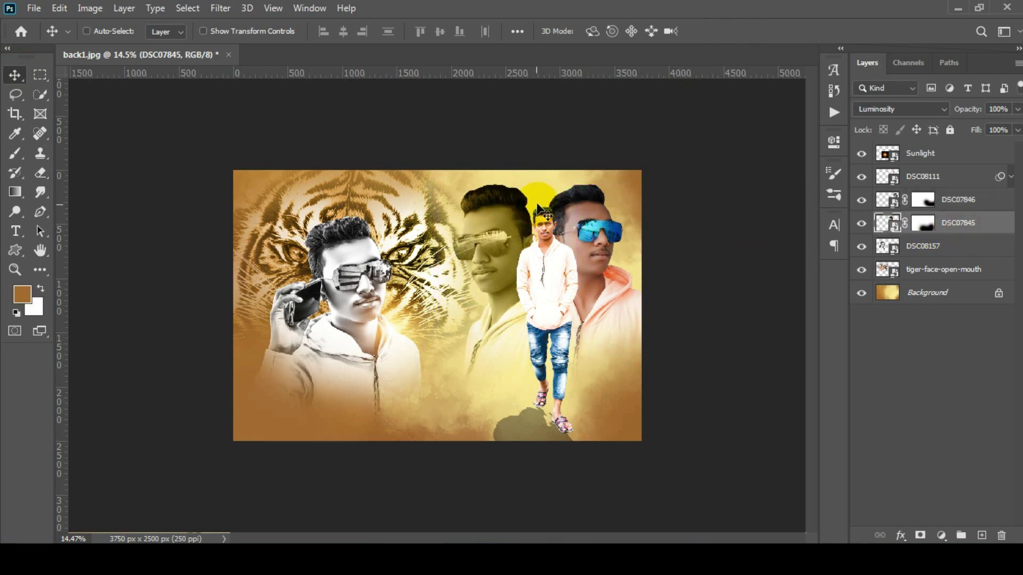
key(ctrl+t)
drag(591, 446, 579, 442)
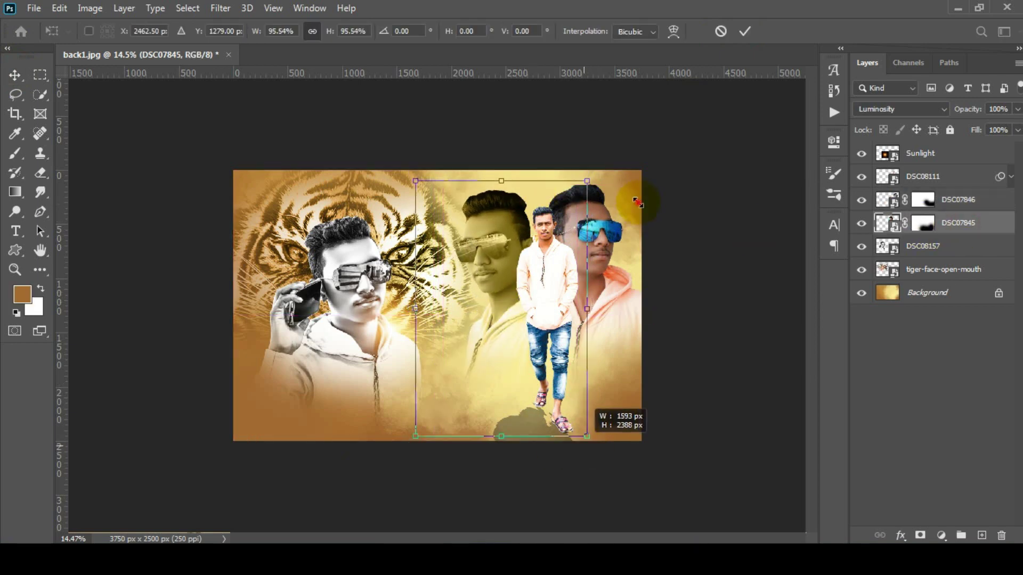
drag(646, 201, 640, 218)
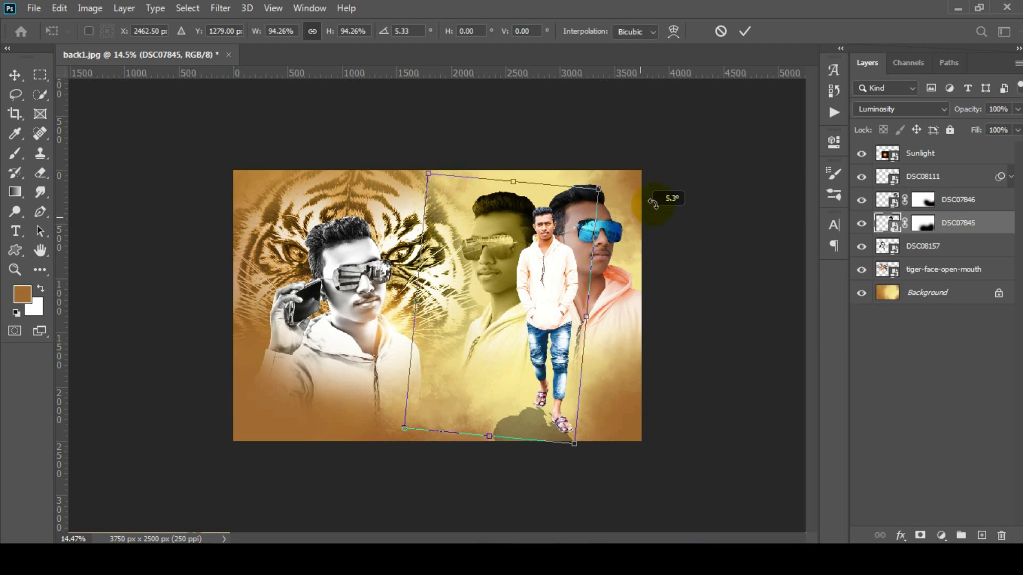
click(745, 31)
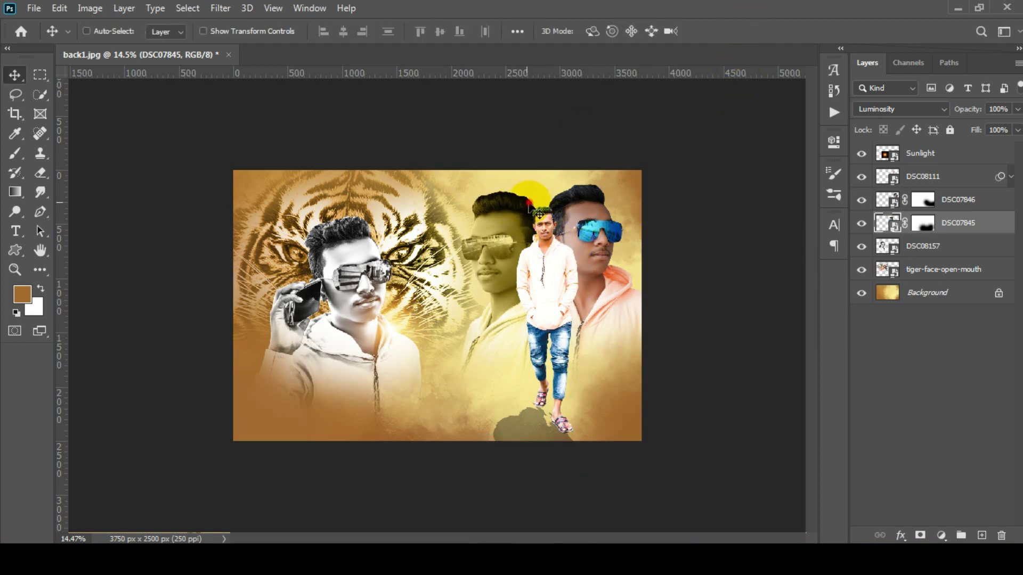
Step: Set both background portraits, DSC07846 and DSC07845, to Luminosity blend mode
shift+click(956, 200)
click(900, 109)
click(880, 470)
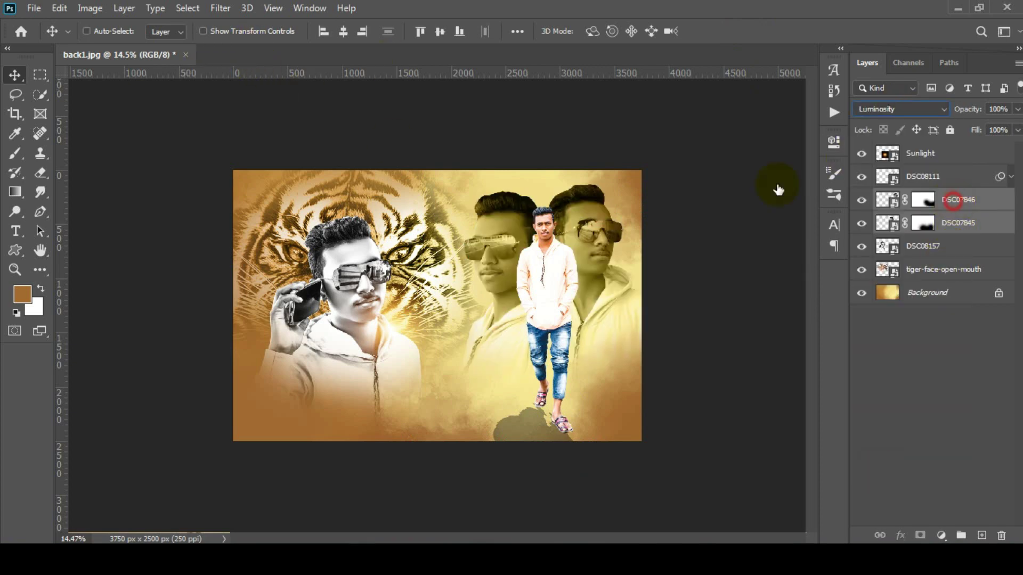
Step: Grade DSC07846 in Camera Raw with the saved custom preset and reduced Whites
click(957, 199)
click(220, 8)
click(256, 98)
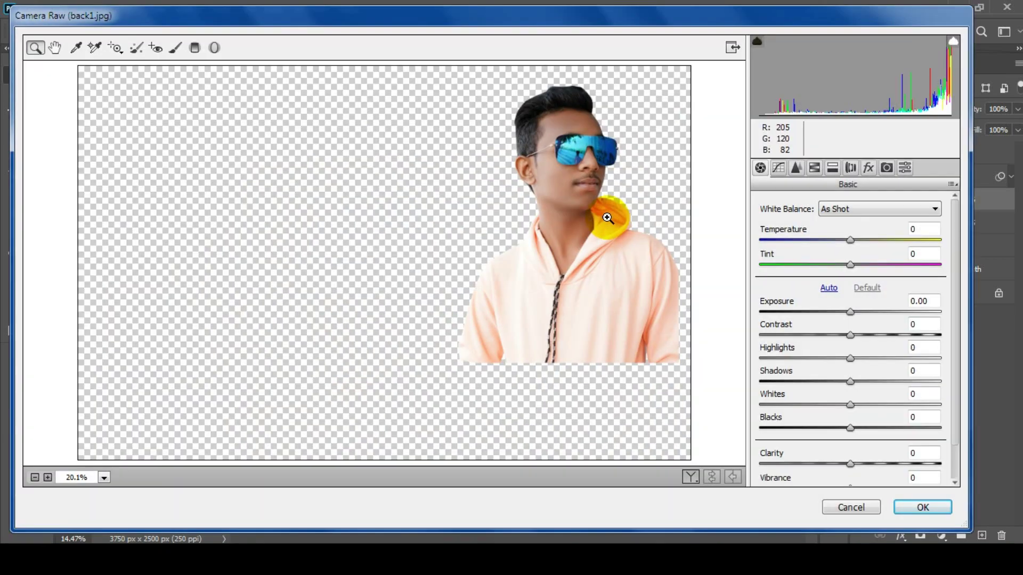
click(591, 218)
scroll(856, 433, down, 2)
drag(850, 424, 907, 422)
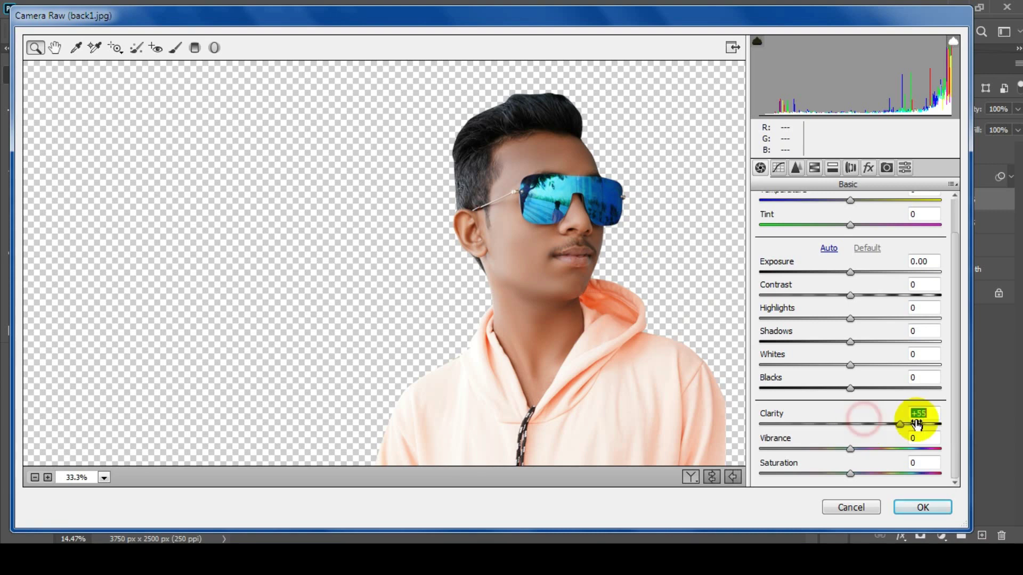
click(904, 167)
click(774, 209)
click(760, 168)
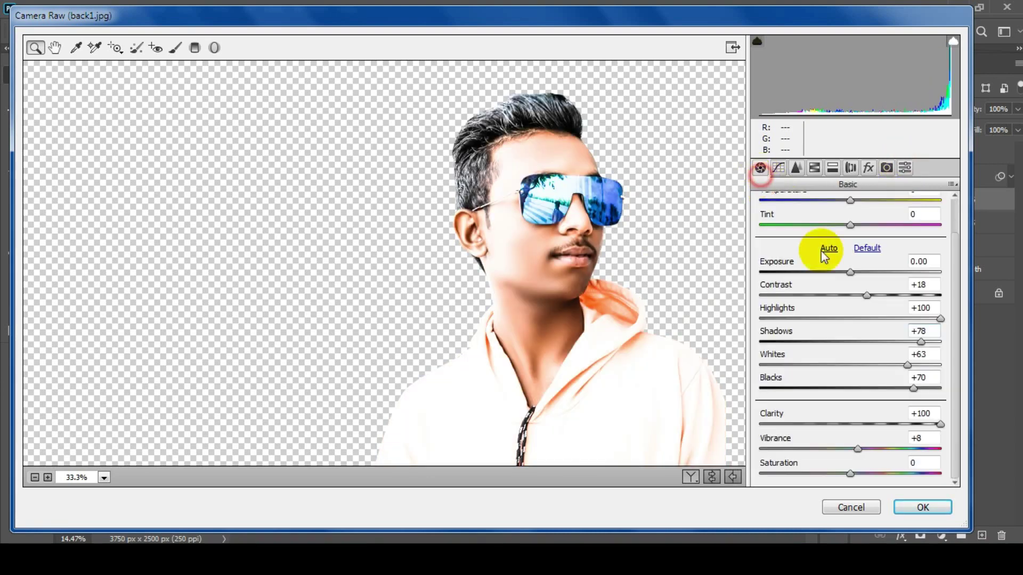
drag(864, 355, 889, 373)
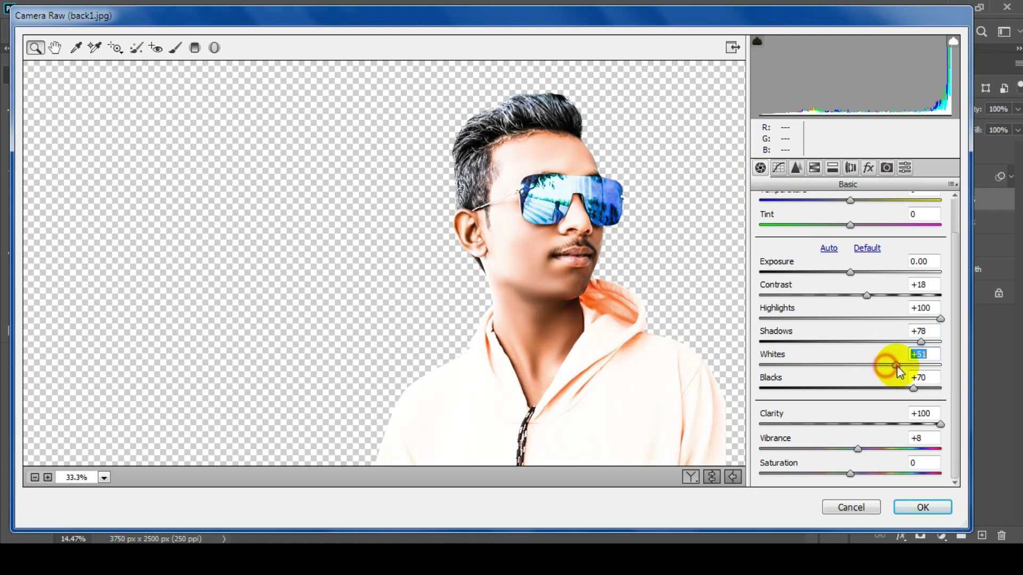
click(936, 506)
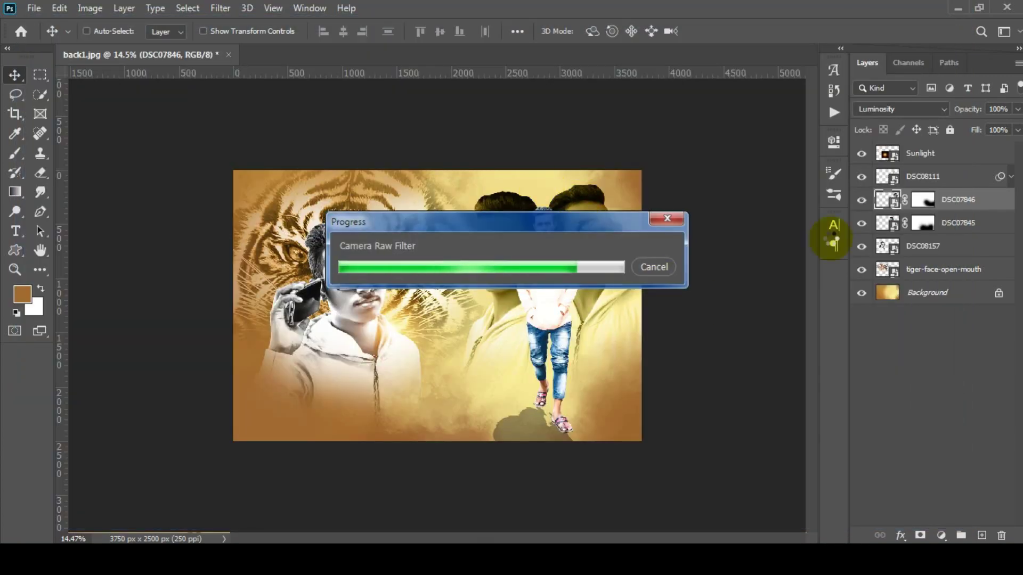
Step: Apply the saved custom Camera Raw preset to the middle DSC07845 portrait
click(1011, 200)
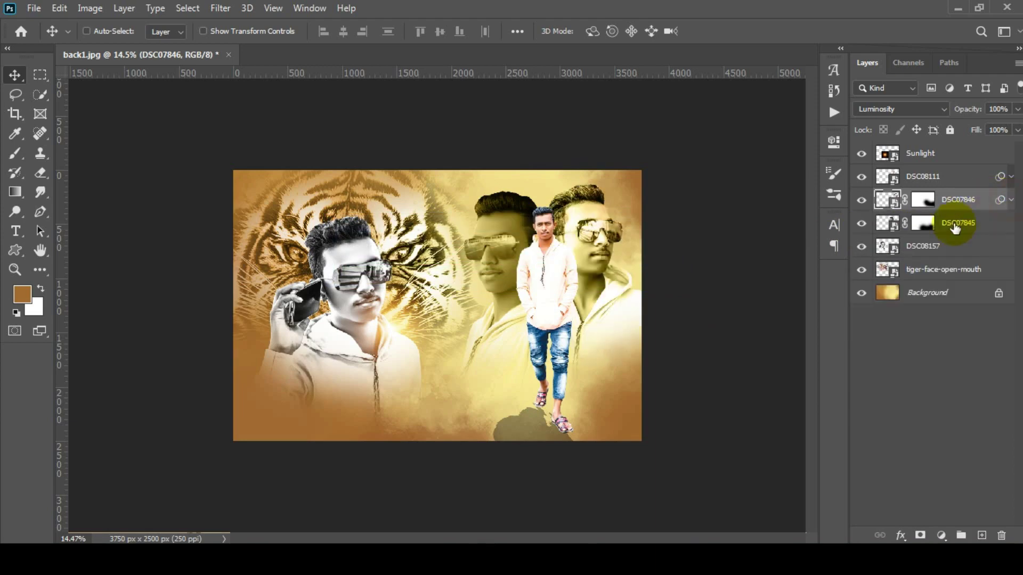
click(953, 223)
click(220, 8)
click(234, 26)
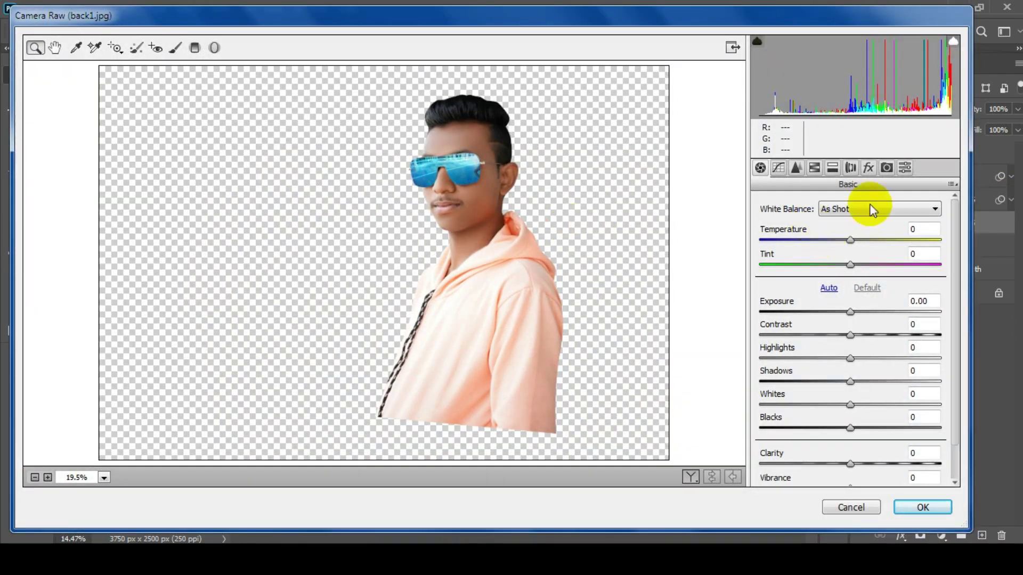
click(903, 168)
click(770, 203)
click(760, 168)
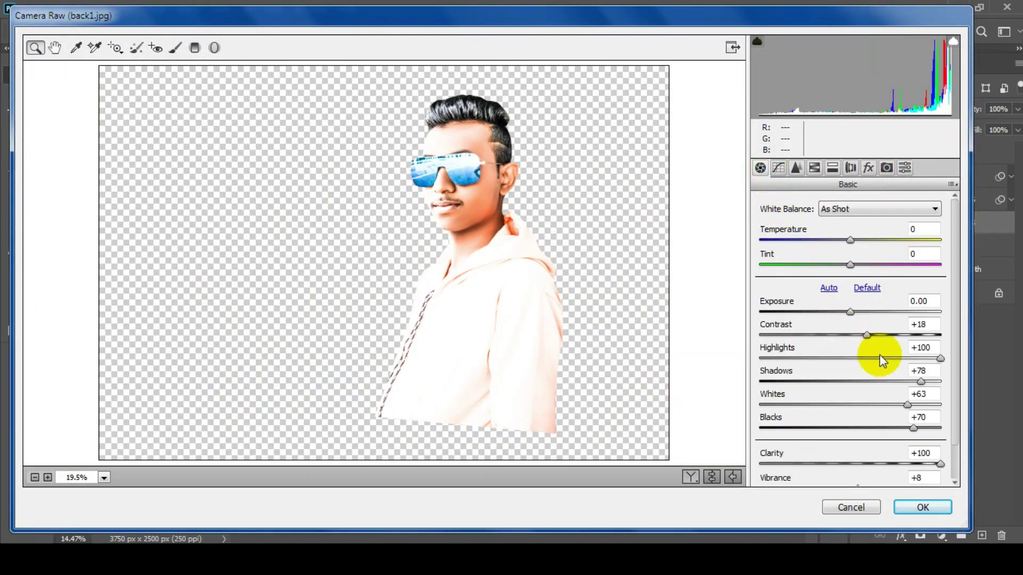
Step: Set Highlights +38 and Whites +33, brighten the neck locally, and apply the grade
mouse_move(880, 356)
mouse_down()
mouse_move(855, 355)
mouse_move(885, 357)
mouse_up()
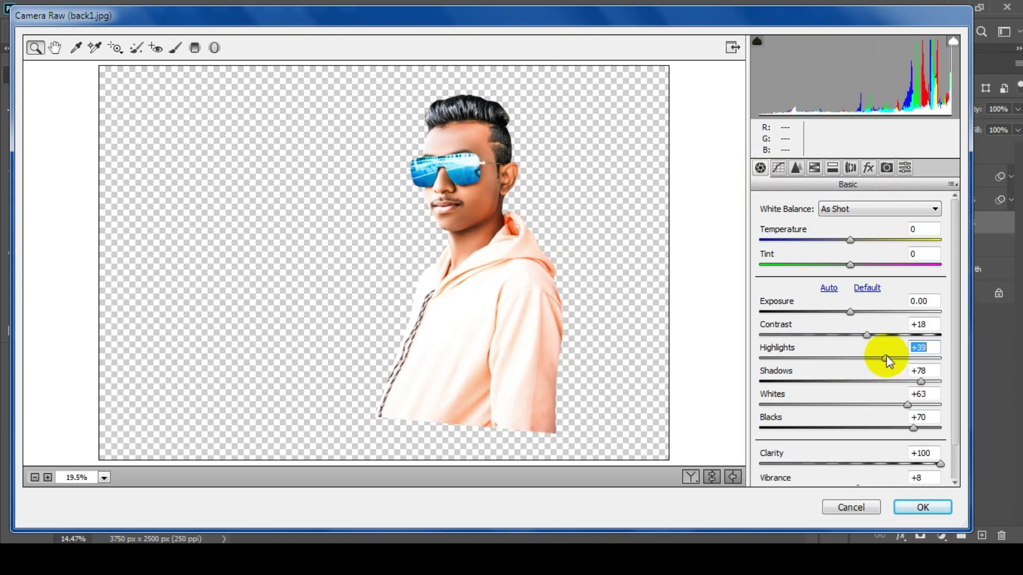
mouse_move(907, 405)
mouse_down()
mouse_move(871, 405)
mouse_move(909, 428)
mouse_up()
key(shift+Up)
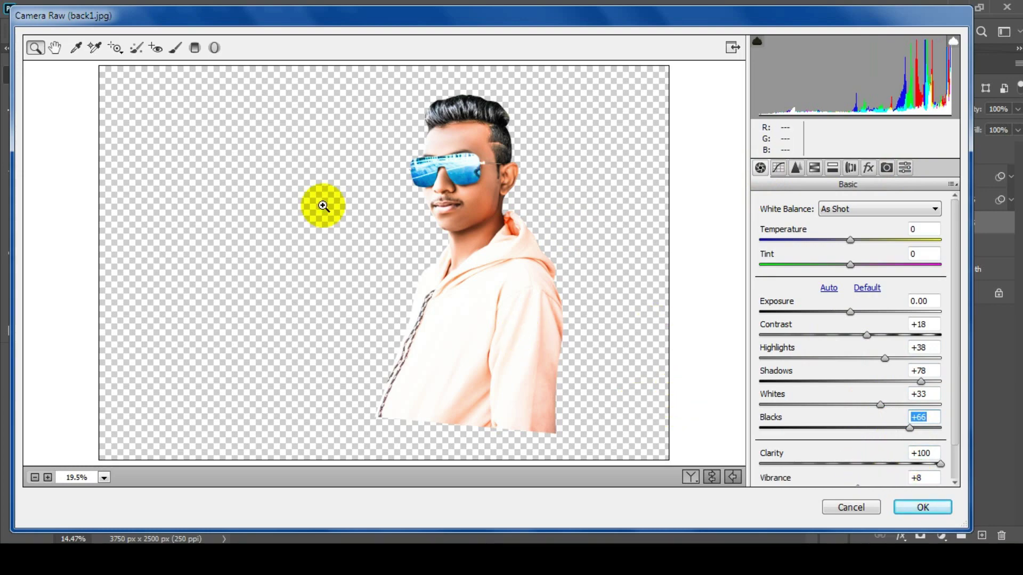
click(181, 59)
drag(500, 215, 559, 301)
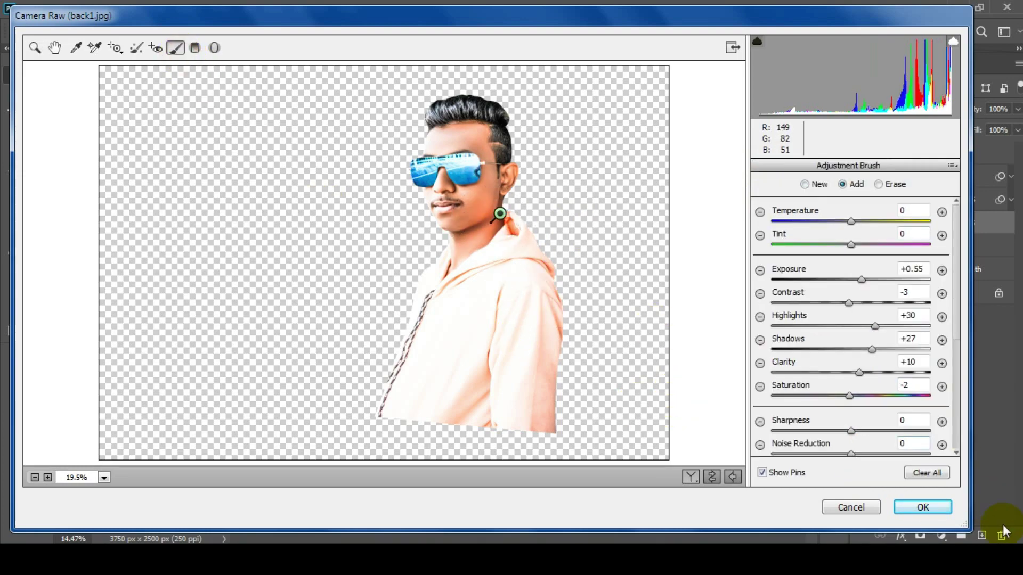
click(921, 506)
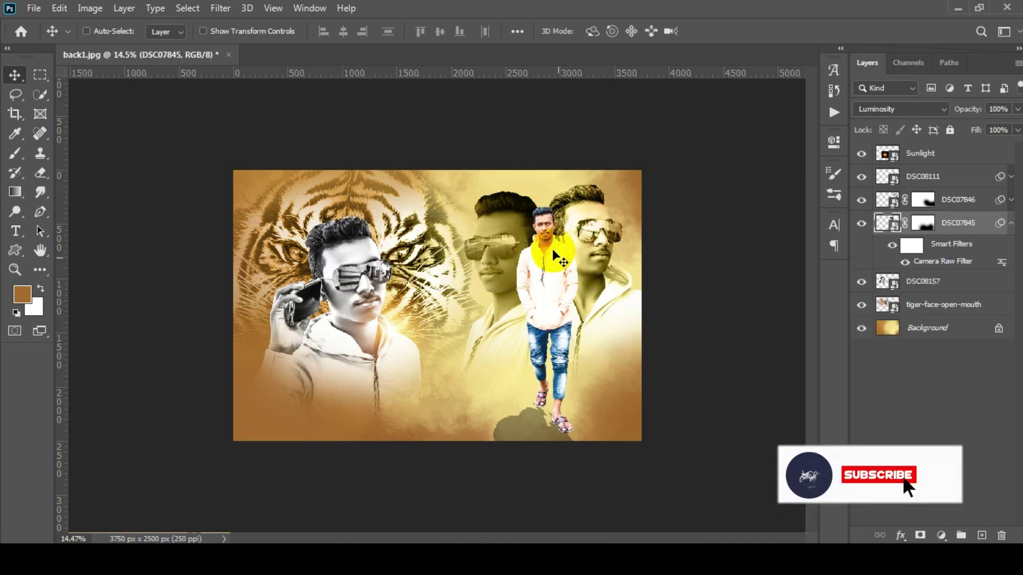
Step: Duplicate the Sunlight glow layer and move the copy toward the right figure
scroll(553, 255, up, 1)
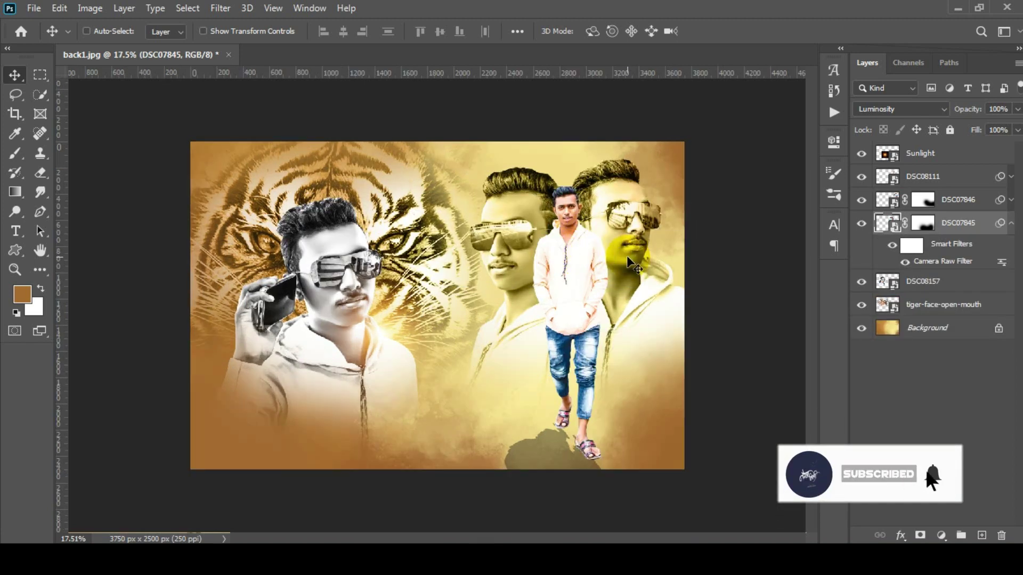
click(1010, 223)
click(890, 153)
key(ctrl+j)
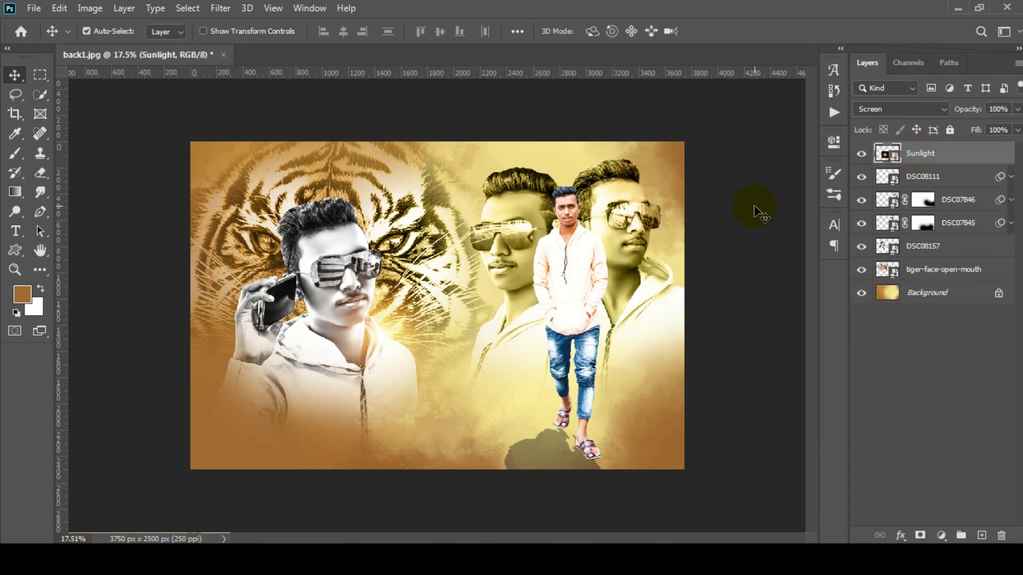
mouse_move(380, 327)
mouse_down()
mouse_move(527, 355)
mouse_move(471, 337)
mouse_move(484, 298)
mouse_up()
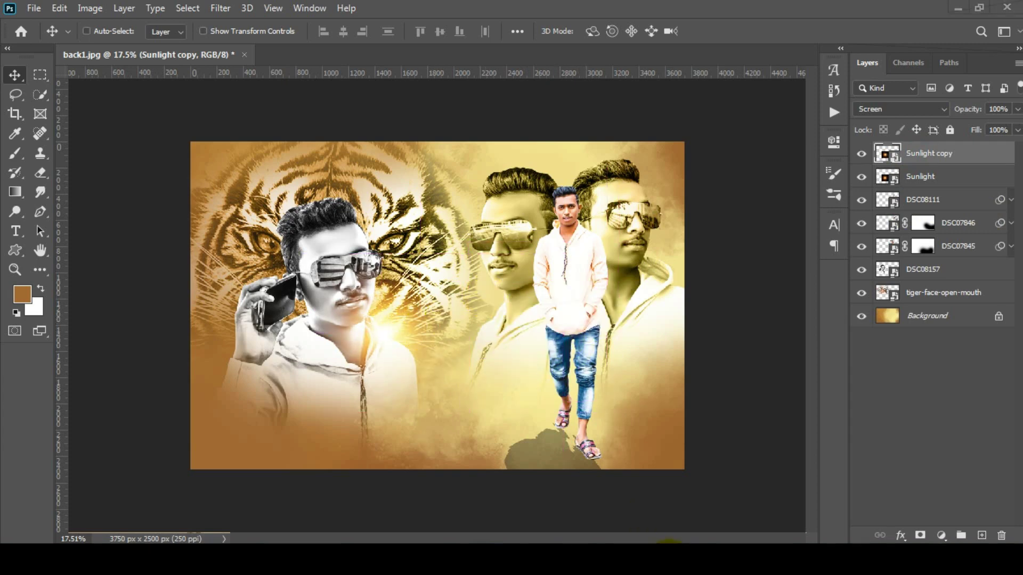
key(alt+Tab)
Step: Select the title text in Notepad, then minimize Notepad
drag(315, 91, 191, 71)
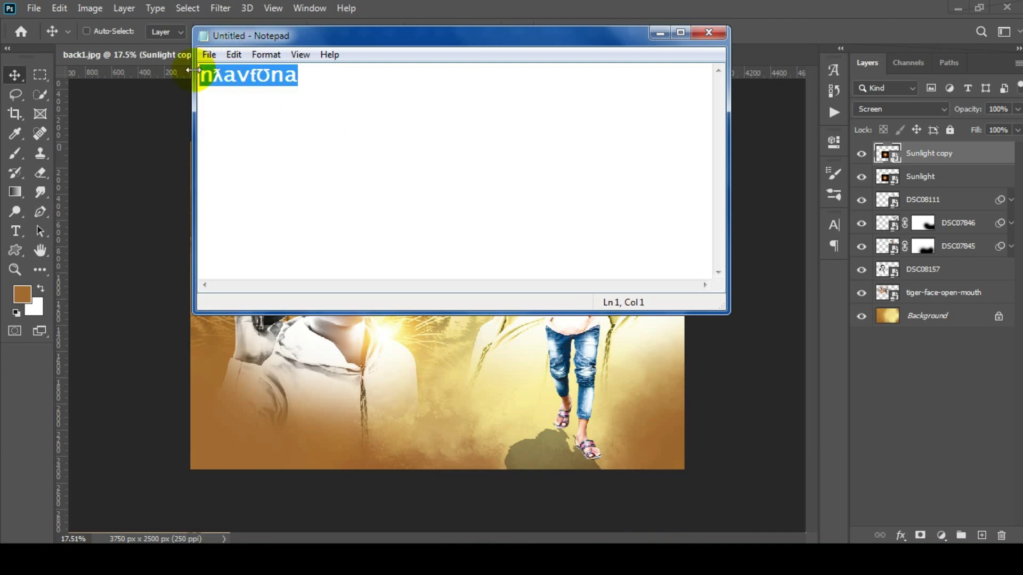
click(660, 33)
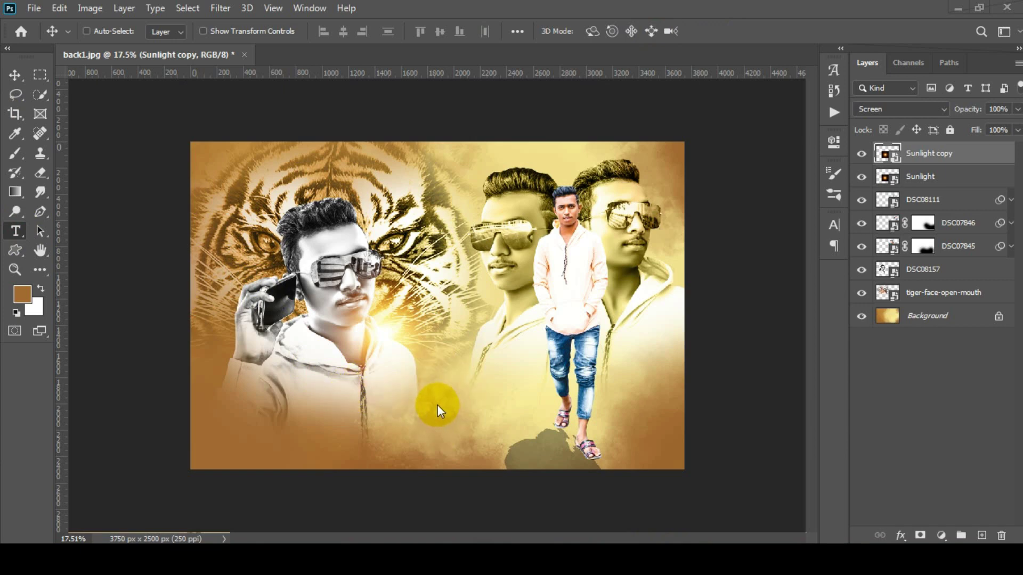
Step: Add the title text 'nAvfUna' in DG Hand at the banner's lower middle
click(377, 410)
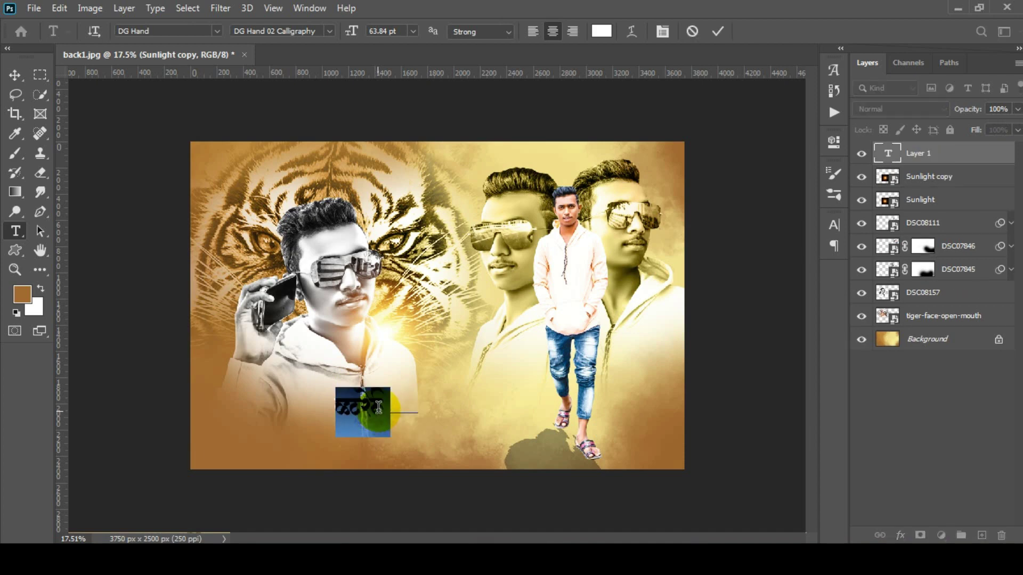
text(nAvfUna)
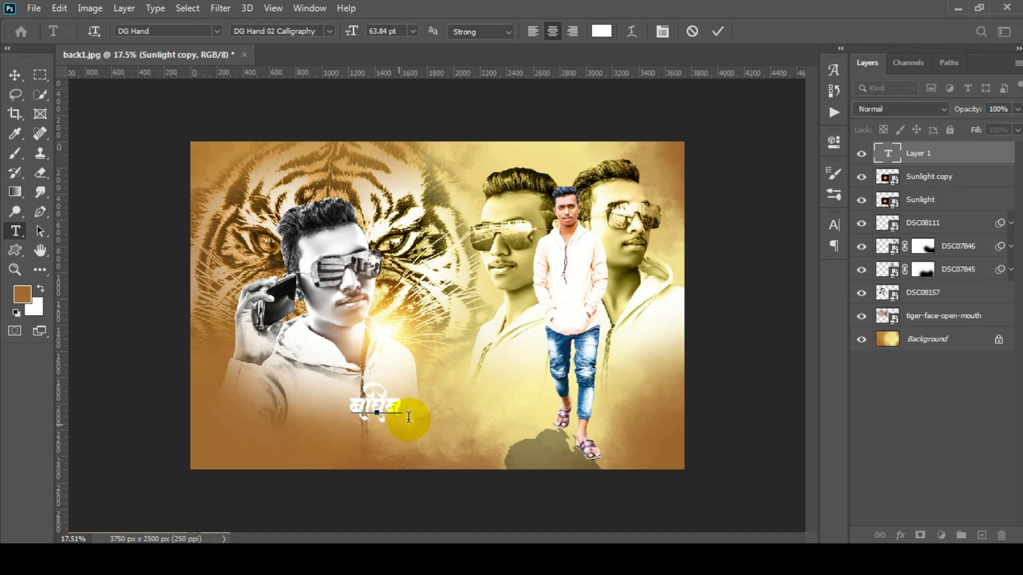
click(15, 74)
Step: Enlarge the title to 245.68%, tilt it slightly, and move it lower-centre
key(ctrl+t)
drag(404, 440, 458, 470)
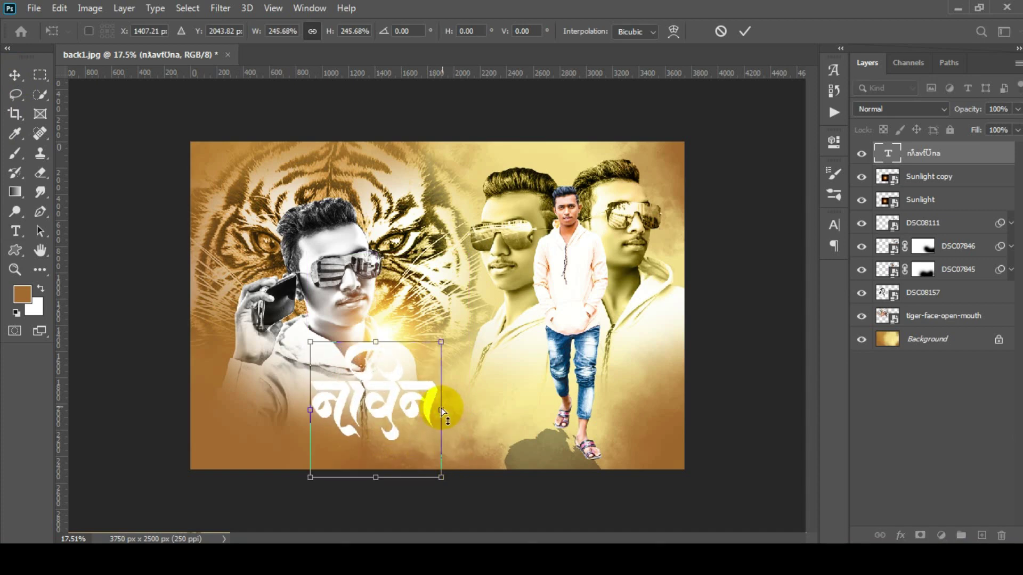
drag(440, 406, 440, 401)
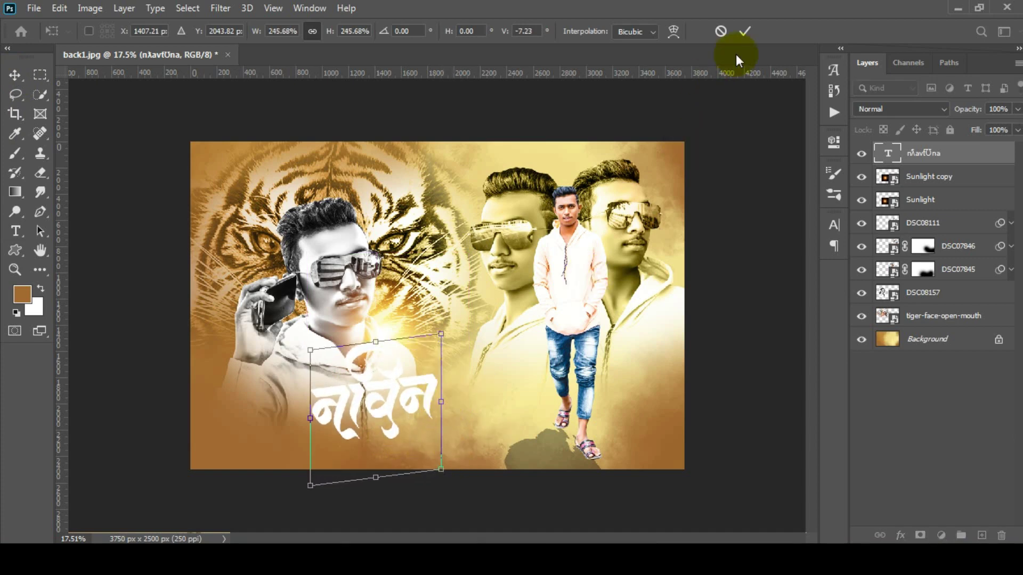
click(744, 31)
mouse_move(434, 397)
mouse_down()
mouse_move(476, 394)
mouse_move(483, 437)
mouse_up()
scroll(487, 411, up, 1)
scroll(487, 411, up, 1)
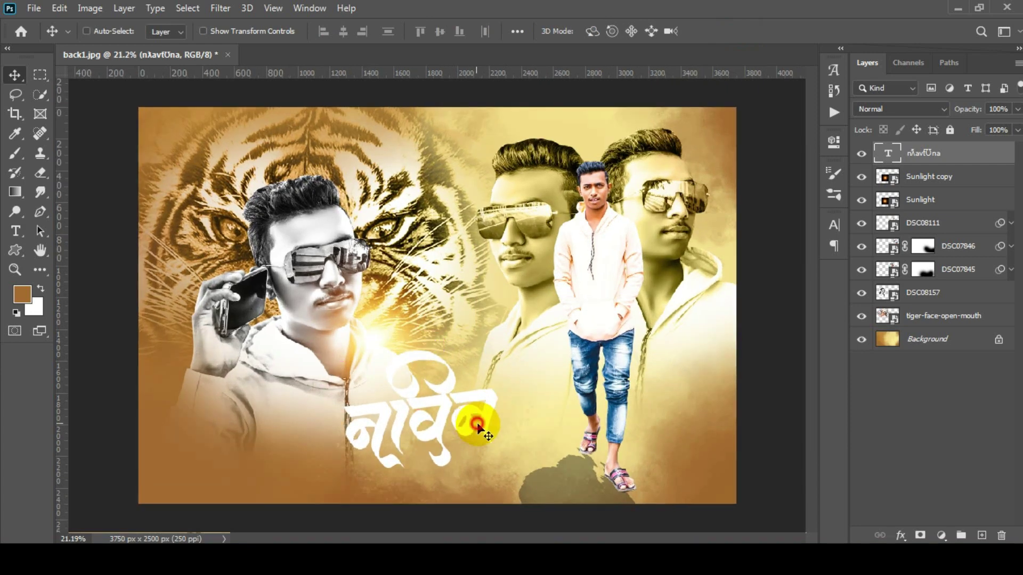
scroll(482, 440, down, 5)
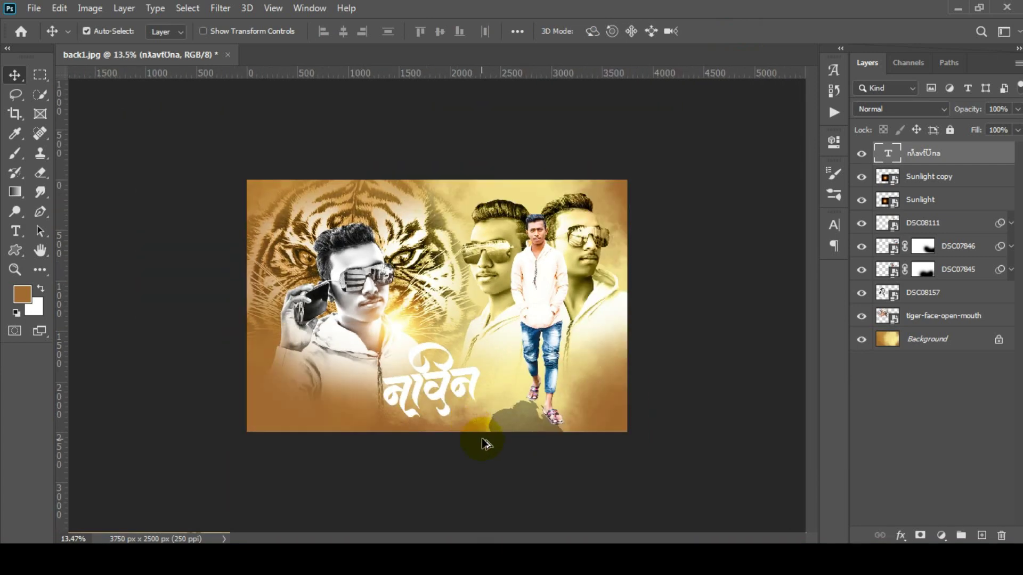
scroll(483, 442, up, 2)
scroll(483, 442, up, 3)
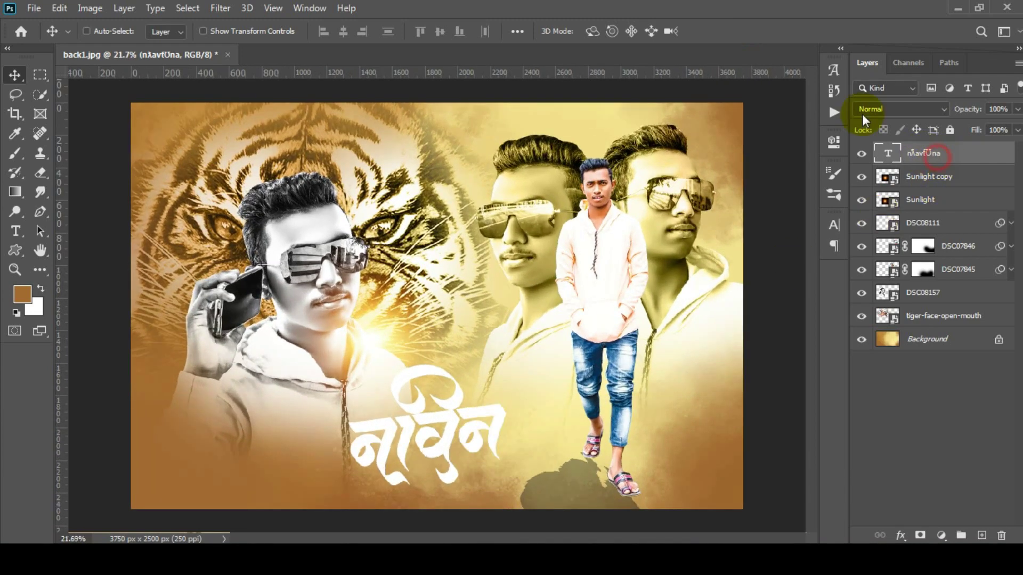
Step: Give the Marathi title a silver metallic layer style
click(772, 22)
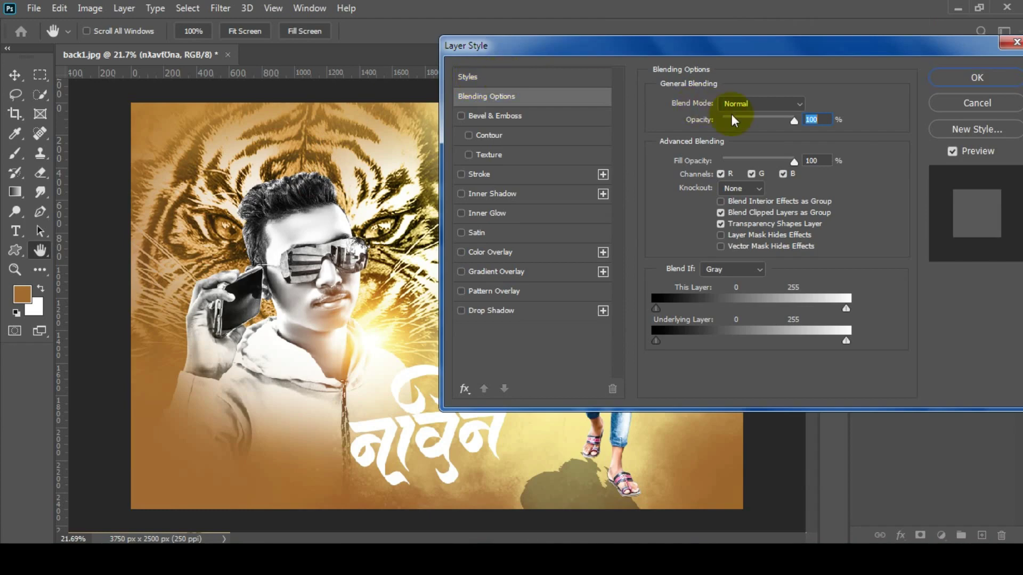
click(658, 109)
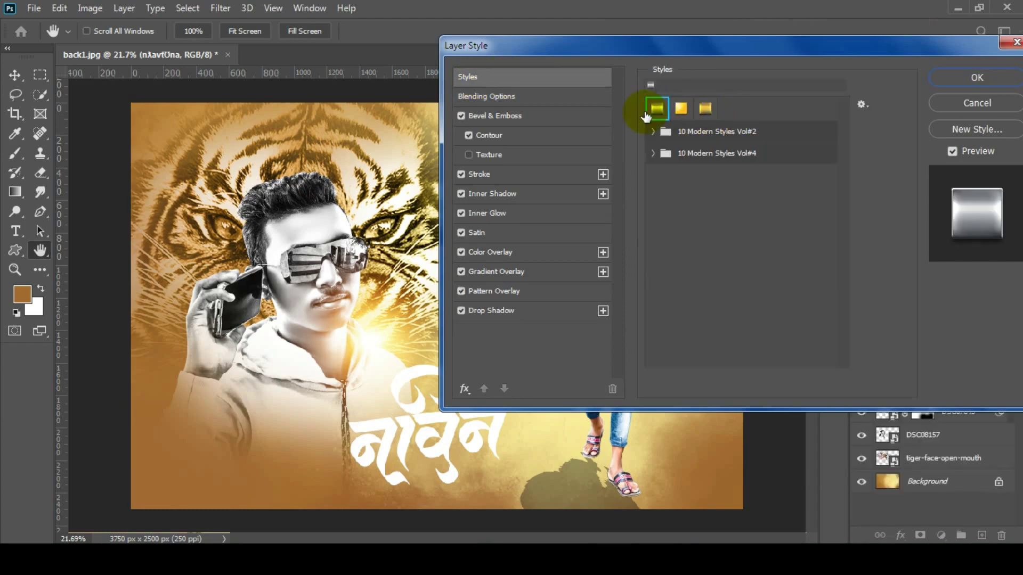
click(952, 77)
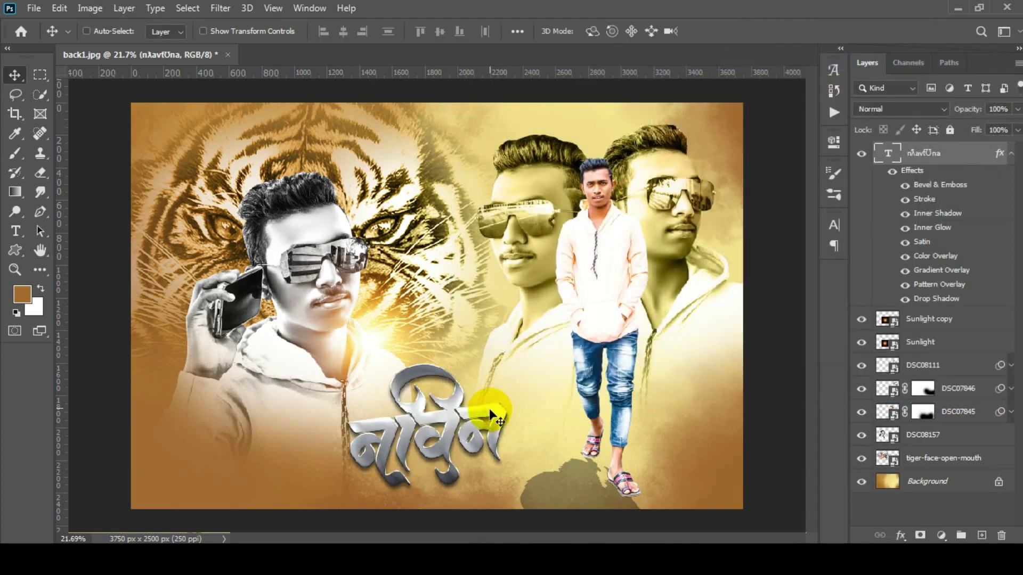
Step: Enlarge the styled title text slightly, to about 109%
key(ctrl+t)
key(ctrl+minus)
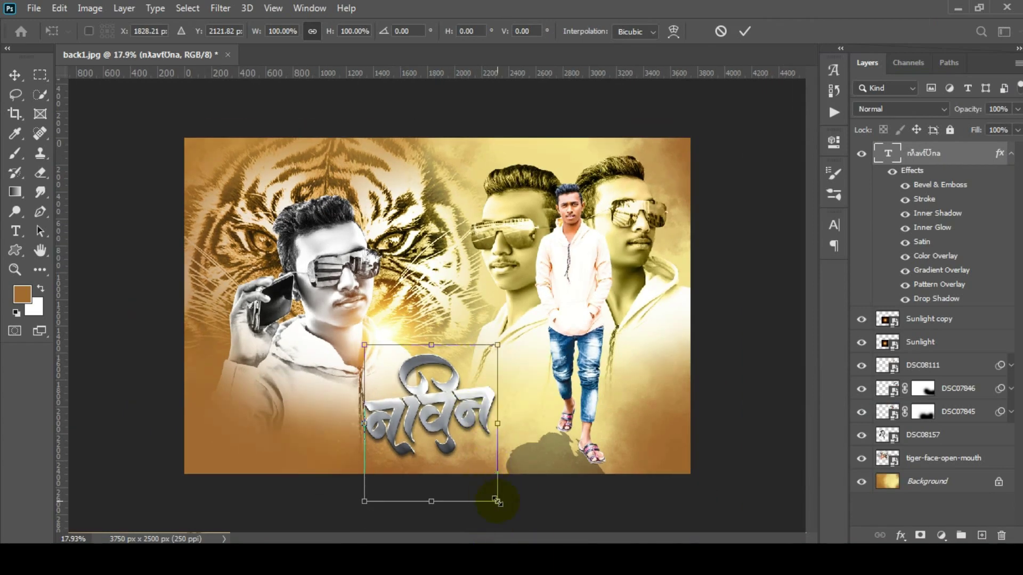
drag(497, 501, 503, 508)
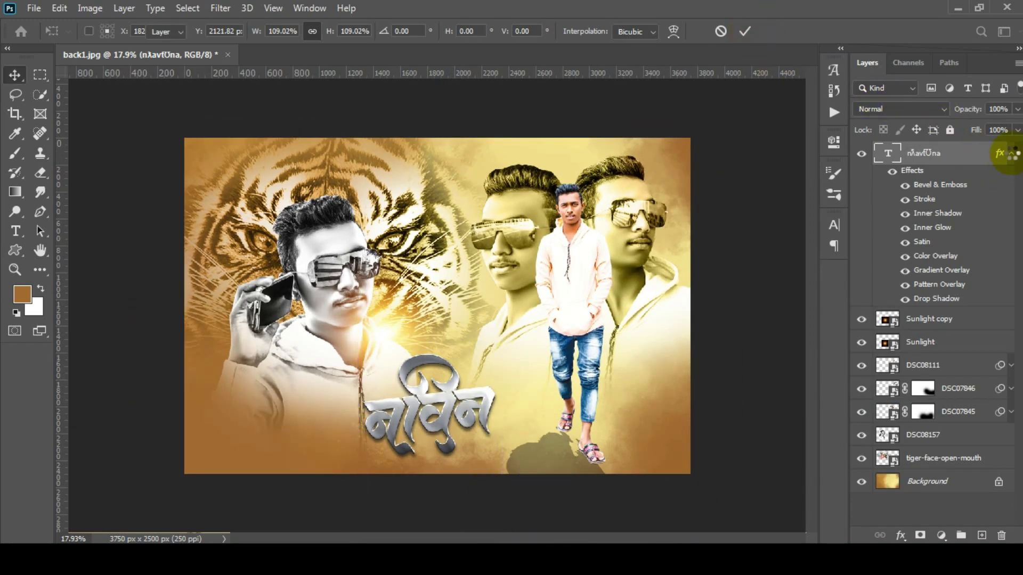
key(Return)
Step: Move the Sunlight copy glow to a new spot on the banner
click(1010, 154)
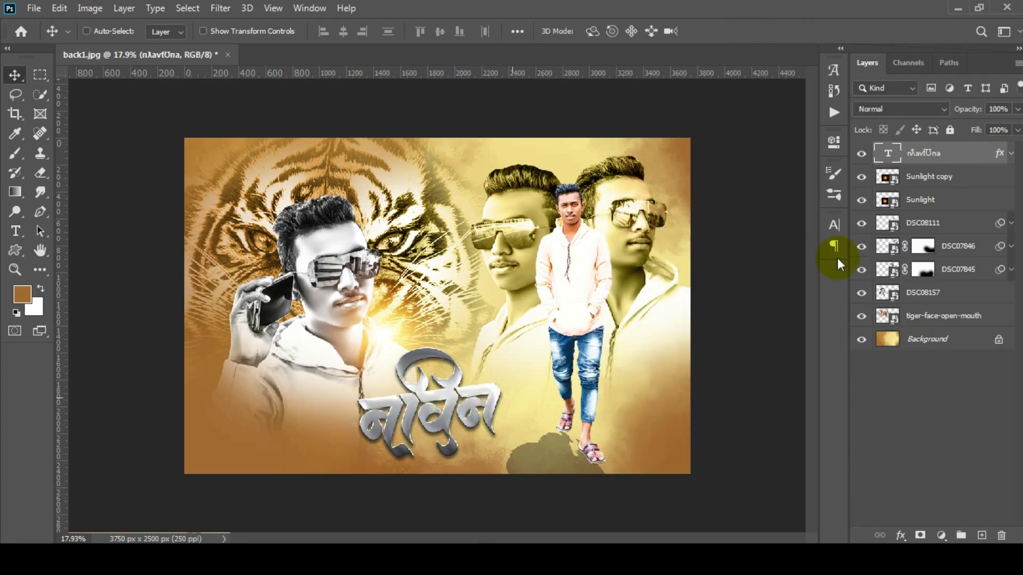
click(919, 184)
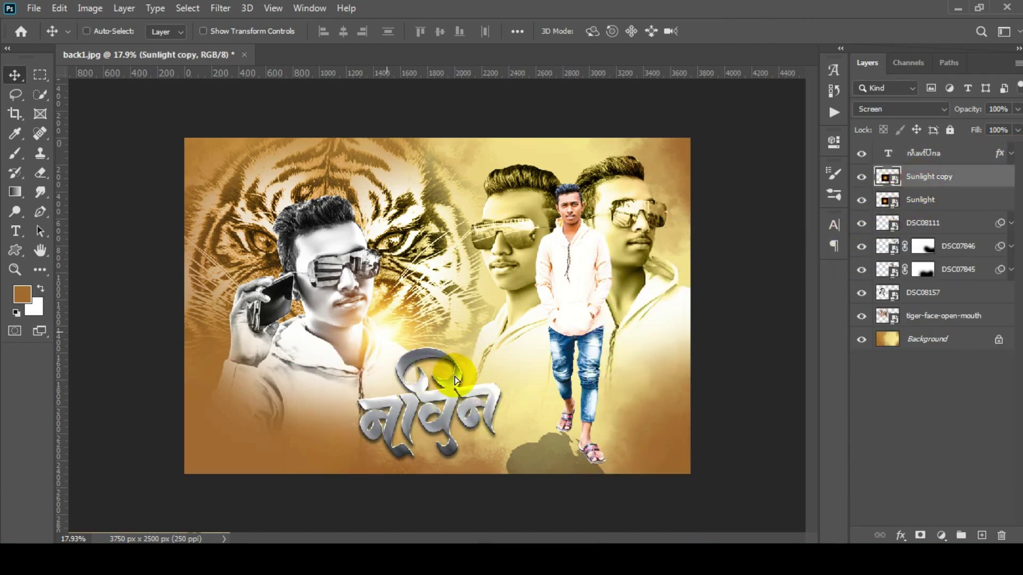
mouse_move(455, 376)
mouse_down()
mouse_move(498, 392)
mouse_move(473, 366)
mouse_move(571, 354)
mouse_move(485, 287)
mouse_up()
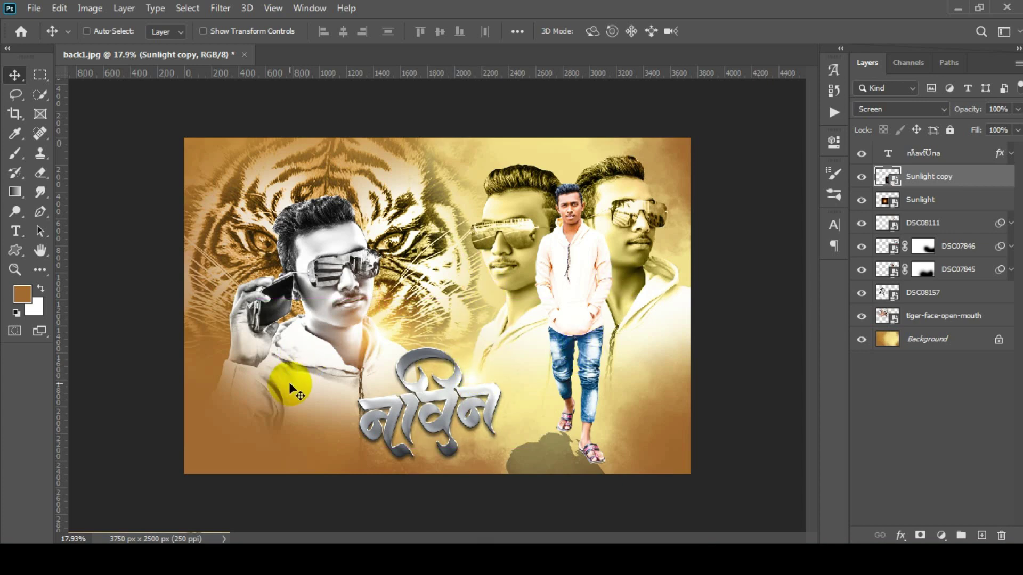
key(alt+Tab)
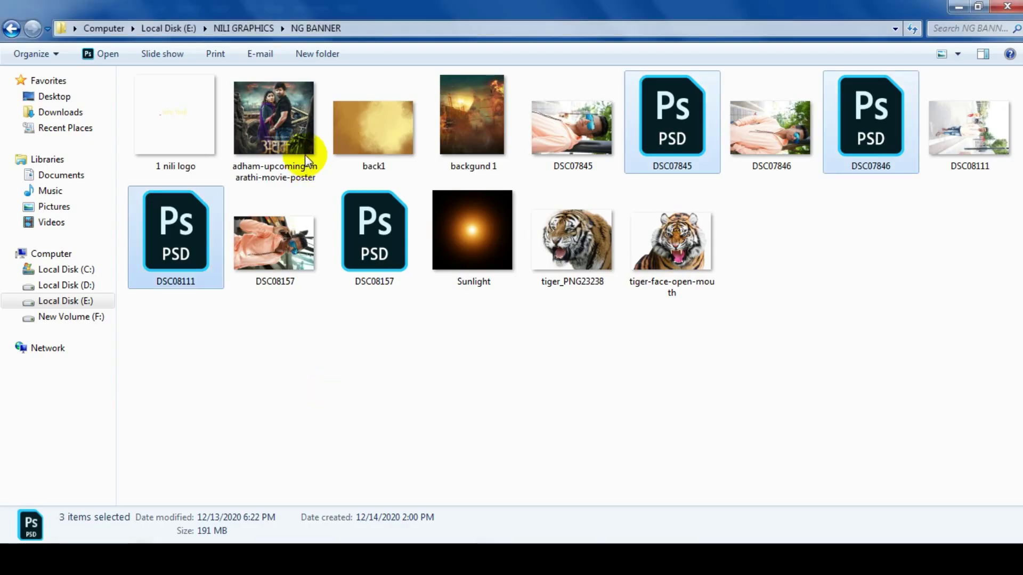
Step: Drag the adham-upcoming-marathi-movie-poster JPG from the NG BANNER folder toward Photoshop
click(305, 155)
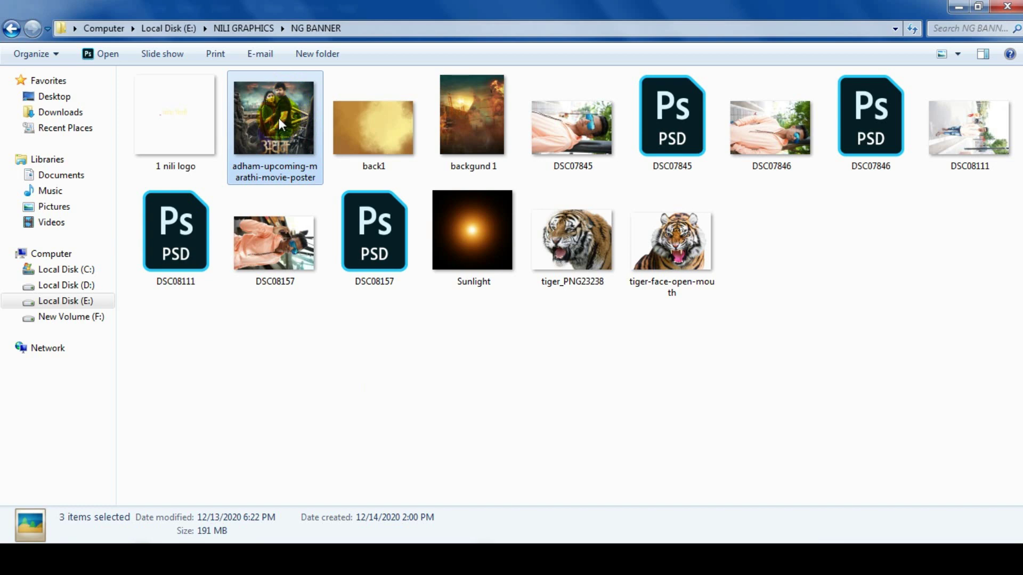
drag(276, 110, 542, 538)
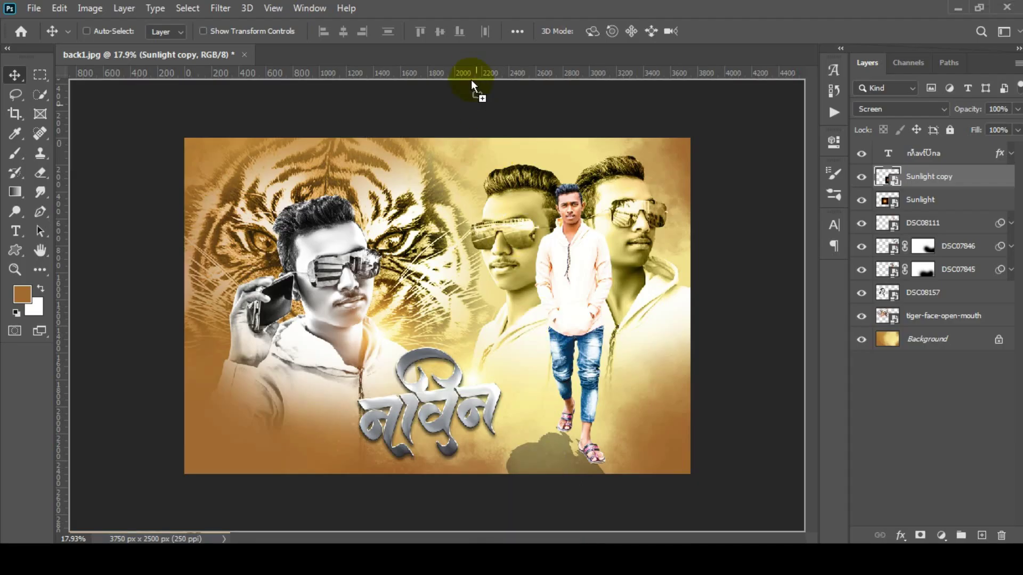
Step: Open the movie poster and lasso around the two people
drag(542, 538, 464, 51)
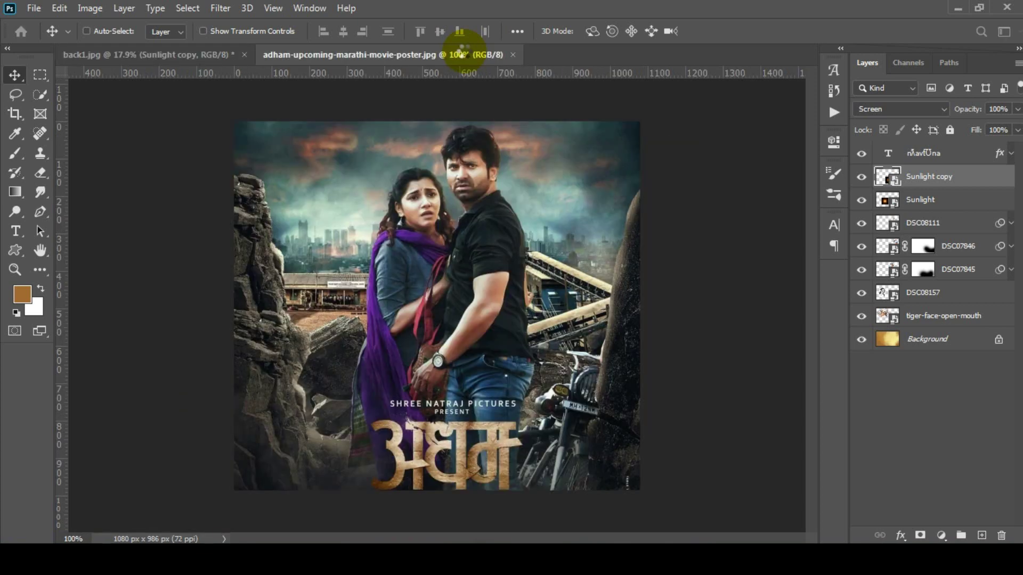
click(16, 95)
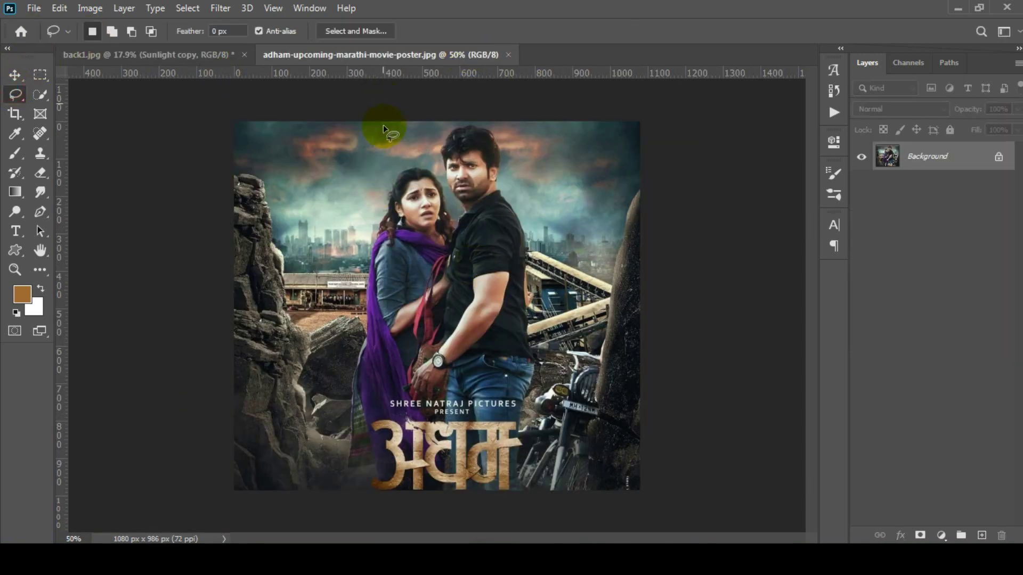
drag(390, 163, 351, 344)
drag(438, 506, 500, 142)
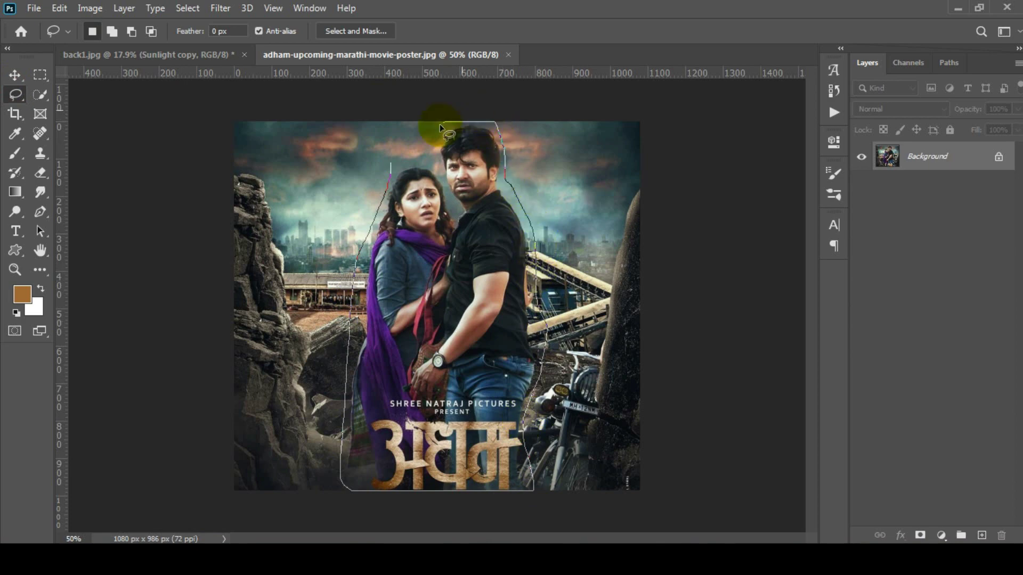
drag(501, 141, 390, 163)
Step: Content-Aware fill the selected people with surrounding scenery, then deselect
right_click(501, 195)
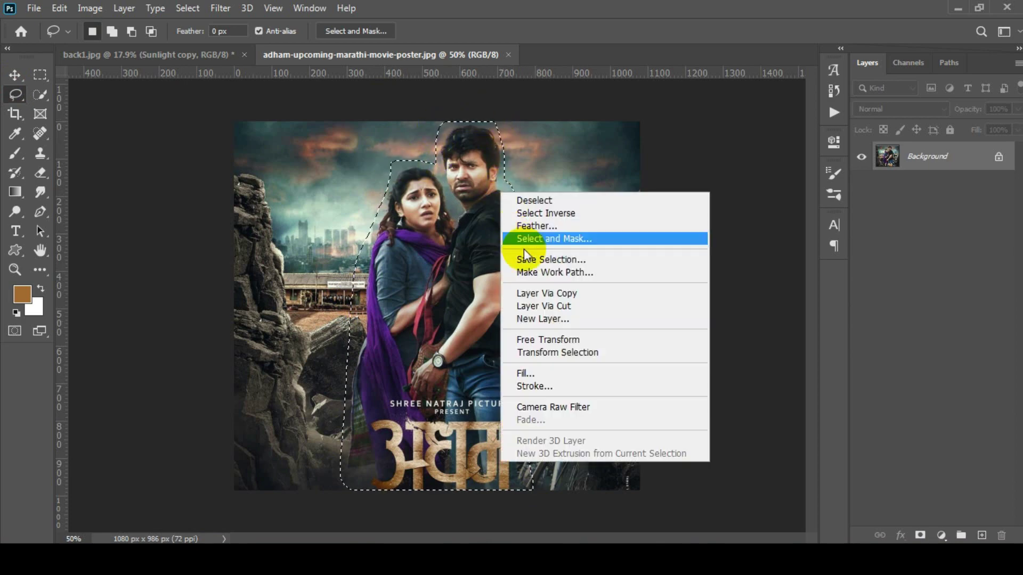
click(524, 306)
key(i)
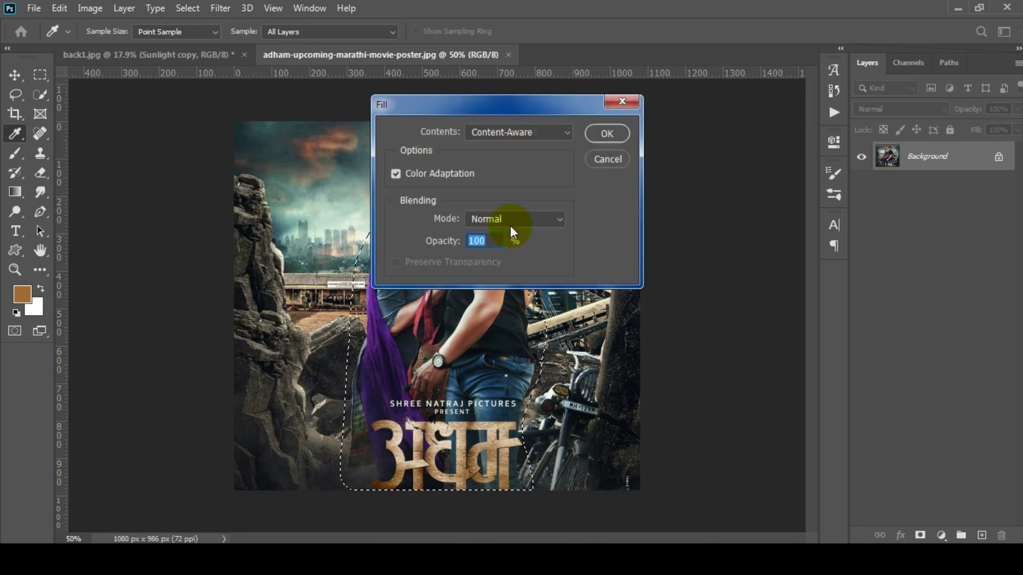
click(547, 131)
click(506, 197)
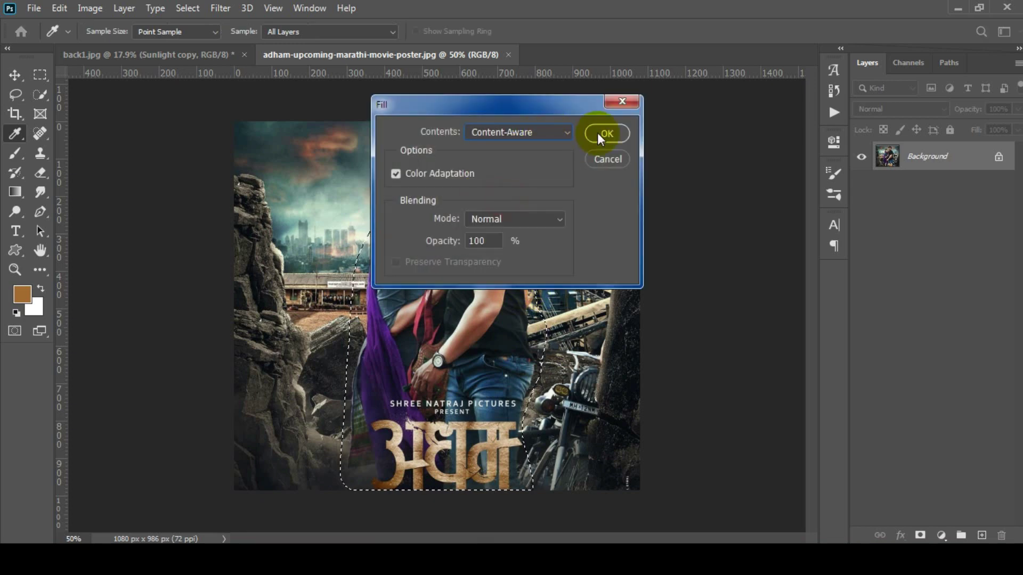
click(607, 133)
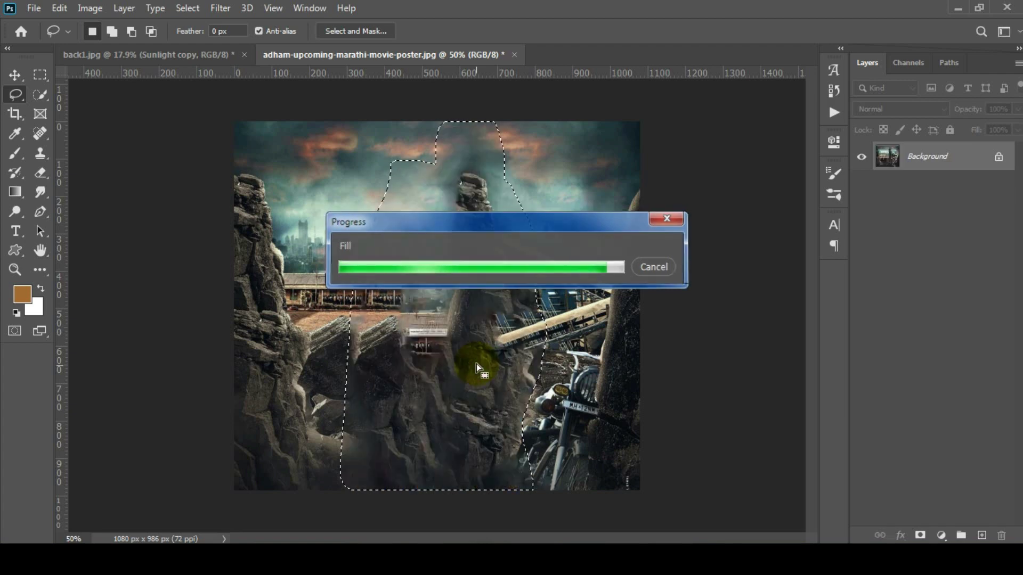
key(ctrl+d)
click(15, 75)
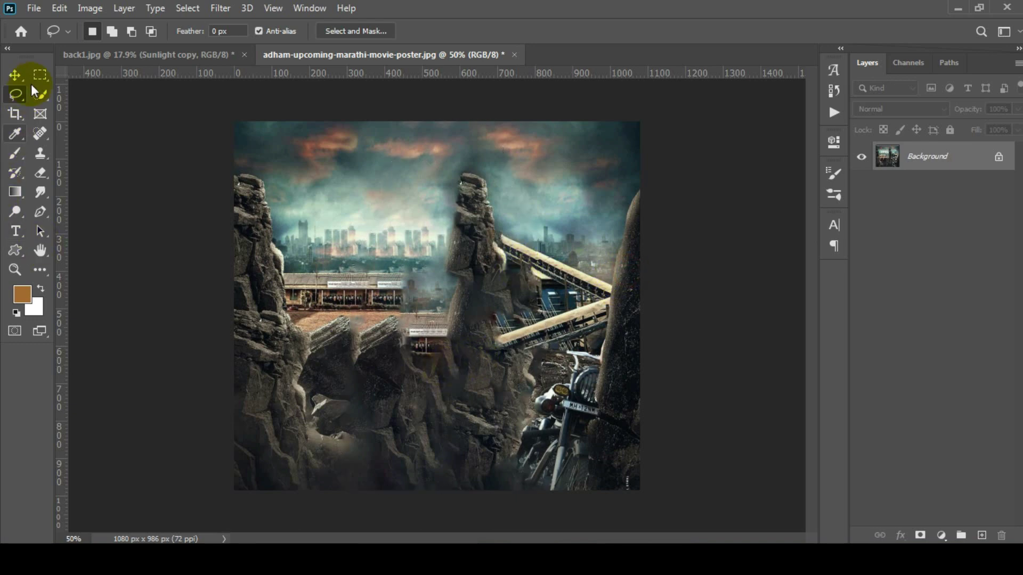
Step: Drag the cleaned rocky cityscape into back1.jpg and stretch it to fill the canvas
click(184, 55)
mouse_move(184, 56)
mouse_down()
mouse_move(284, 228)
mouse_move(219, 155)
mouse_up()
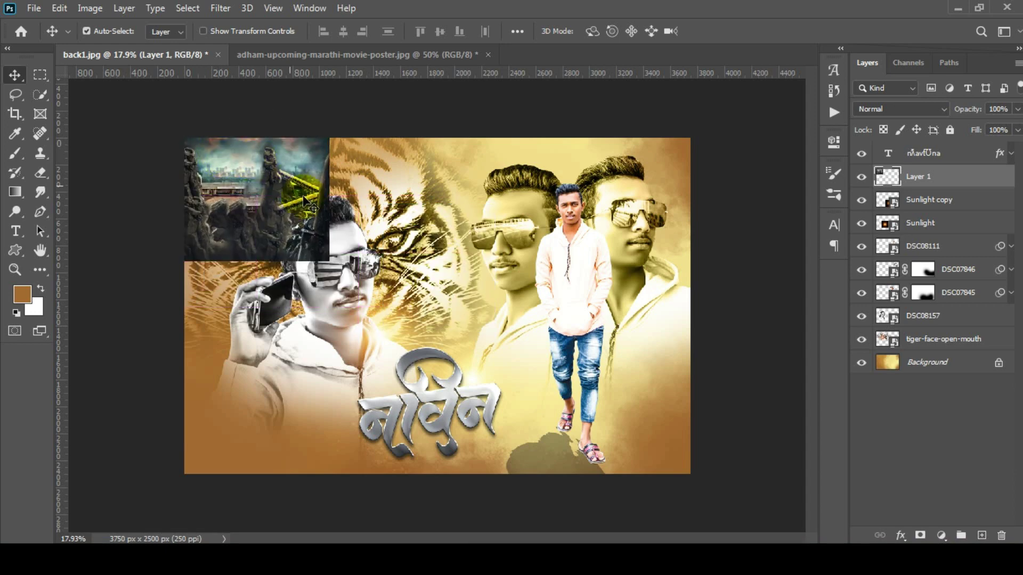
key(ctrl+t)
drag(329, 260, 332, 263)
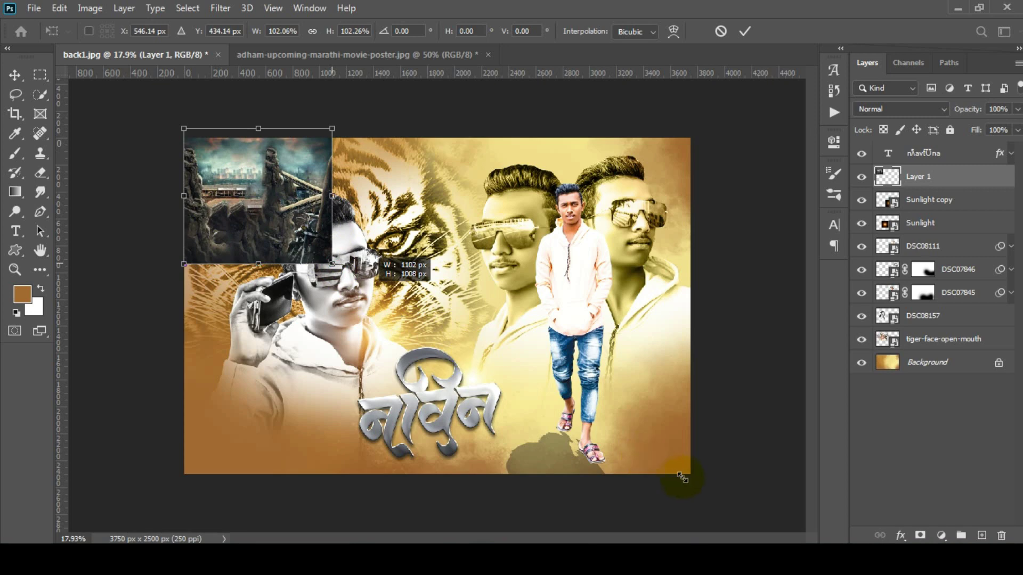
drag(682, 478, 684, 469)
click(743, 31)
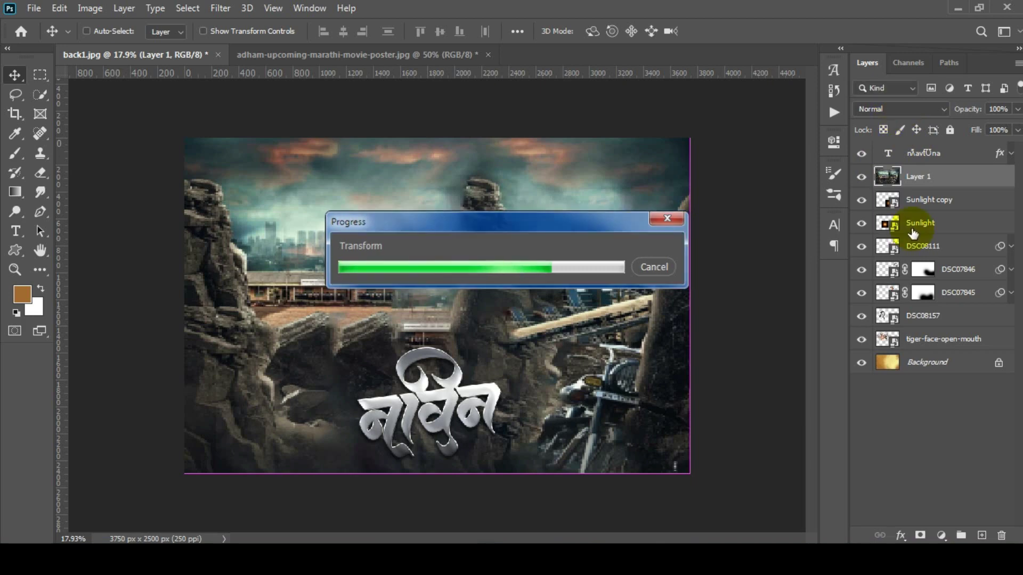
Step: Move the cityscape layer just above Background and set it to Hard Light
drag(913, 178, 914, 336)
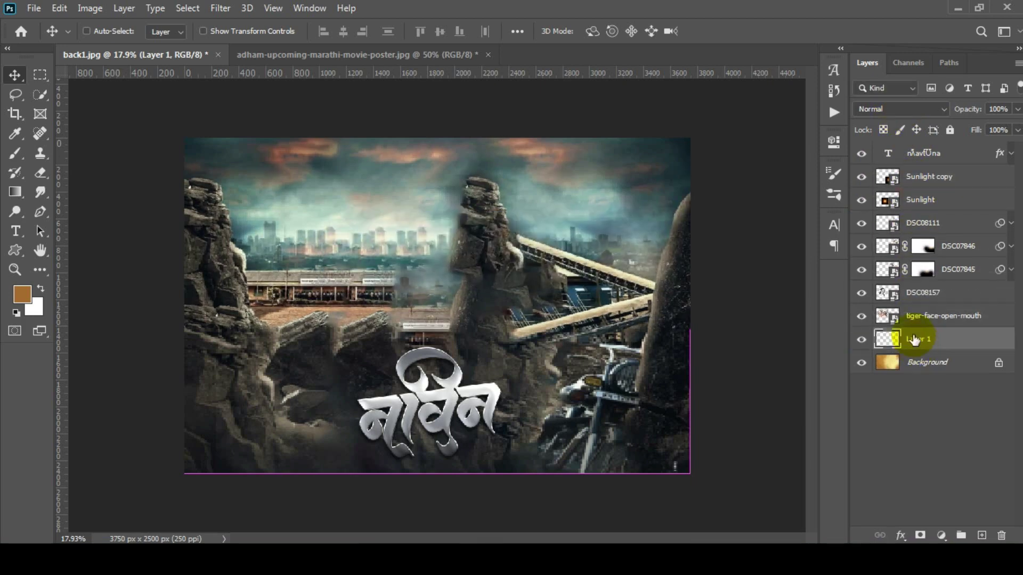
click(887, 108)
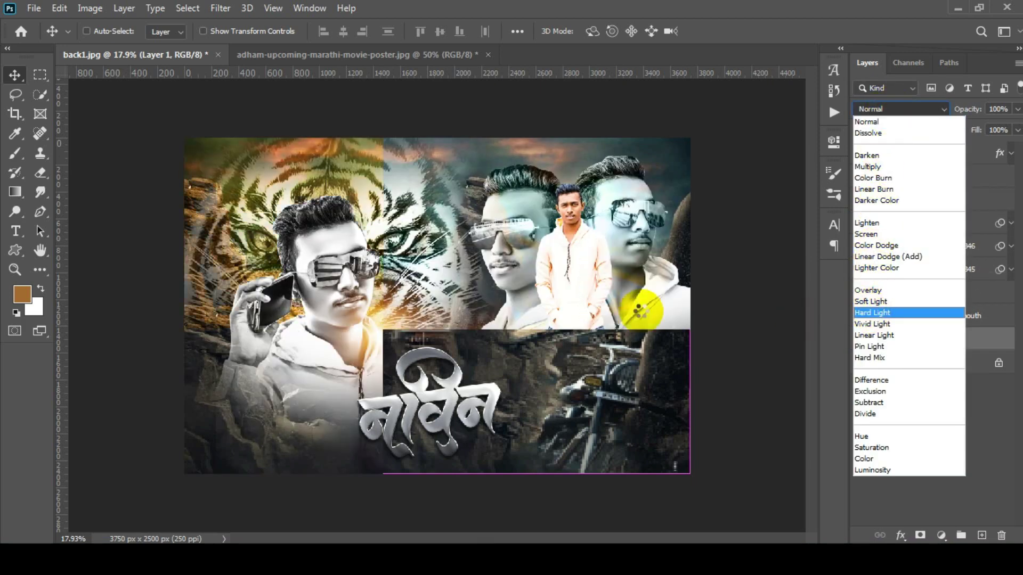
click(498, 320)
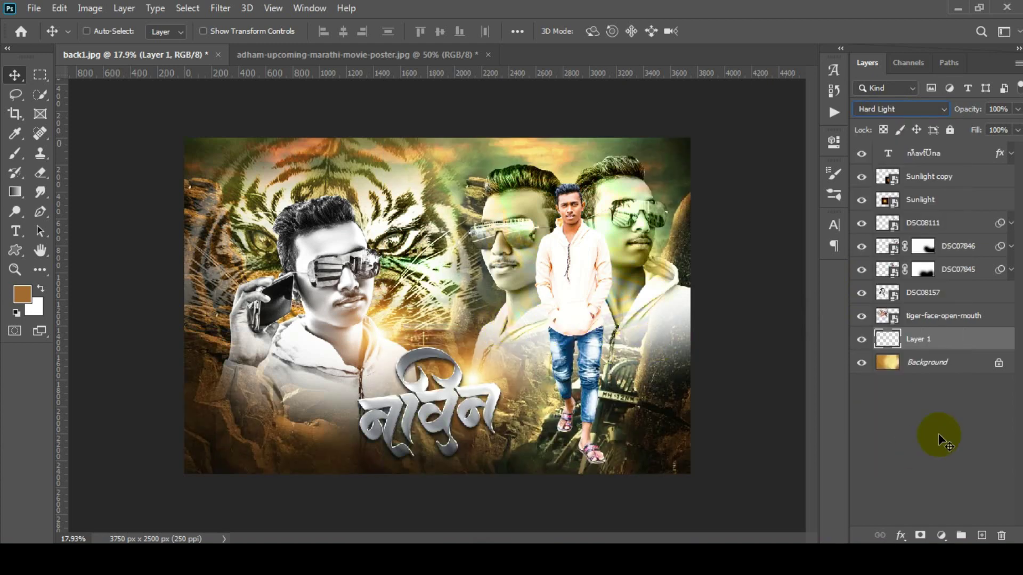
Step: Move the Background copy above the cityscape layer and set its blend mode to Color
click(924, 366)
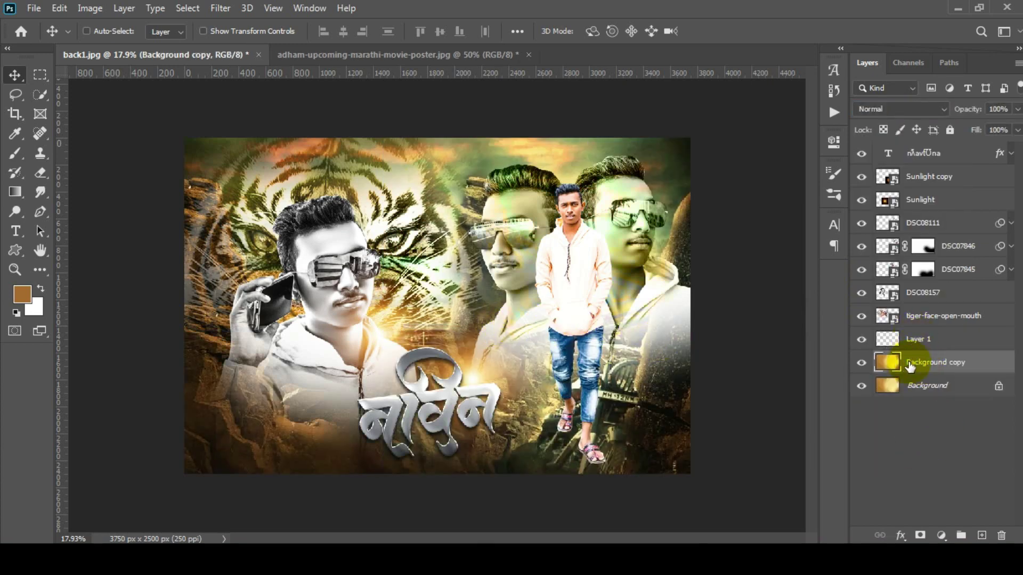
drag(923, 367, 917, 364)
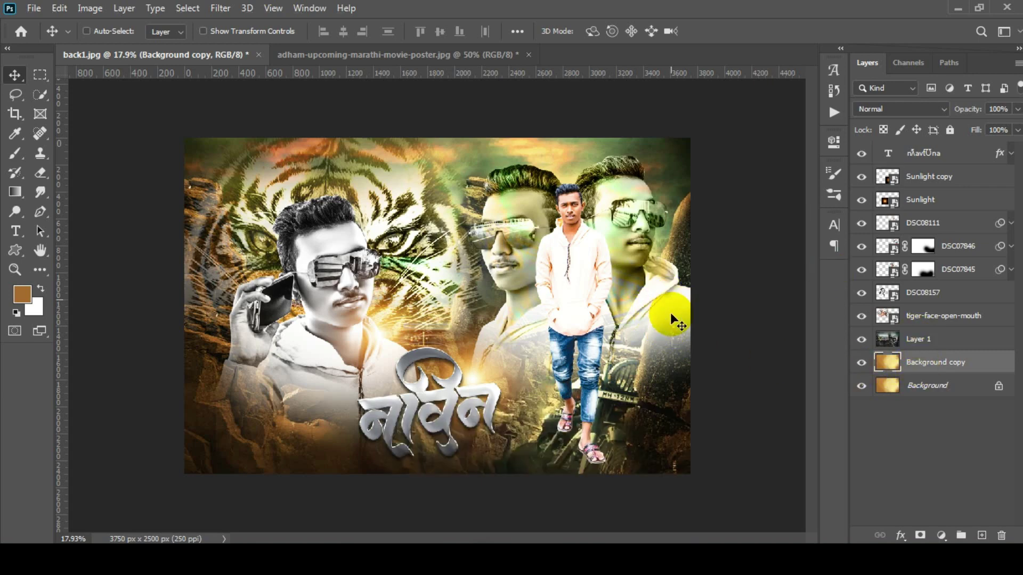
drag(916, 364, 917, 335)
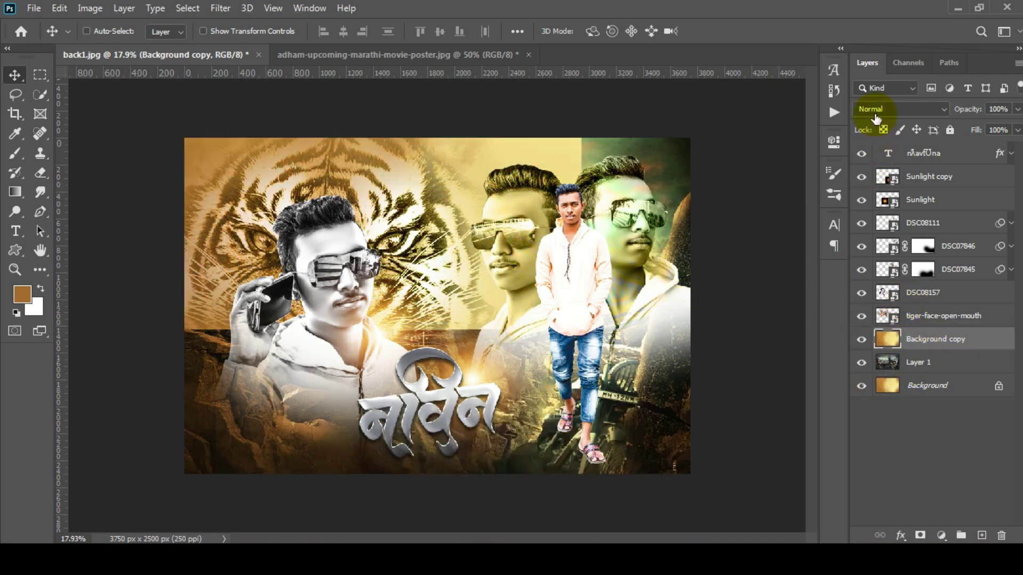
click(900, 108)
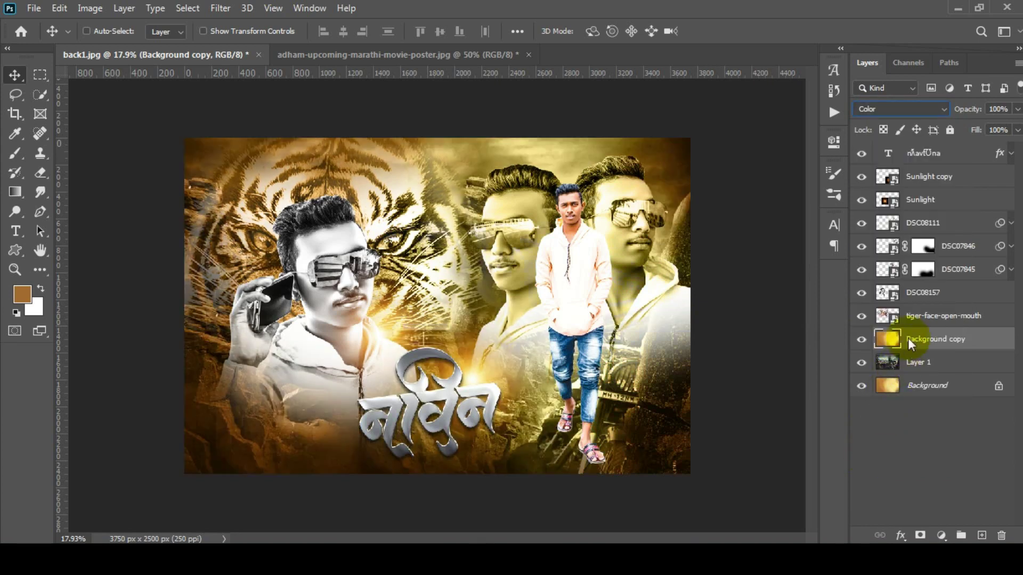
Step: Give Layer 1 a layer mask and invert it to black, hiding the cityscape
click(915, 363)
click(920, 535)
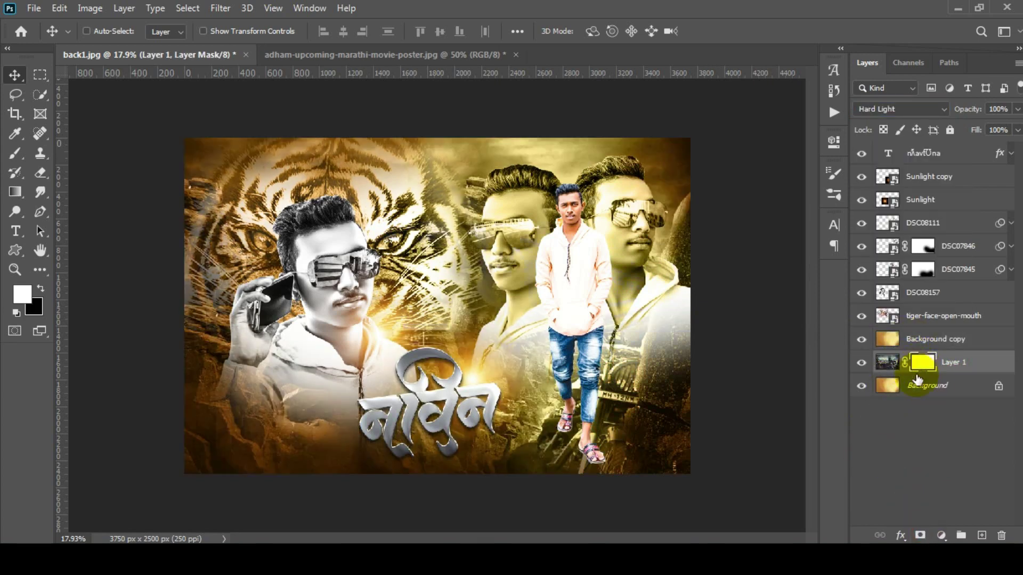
key(ctrl+i)
Step: Paint Layer 1's mask with an 1800 brush to reveal rock at lower-left, around the boy's feet and upper-right
click(15, 153)
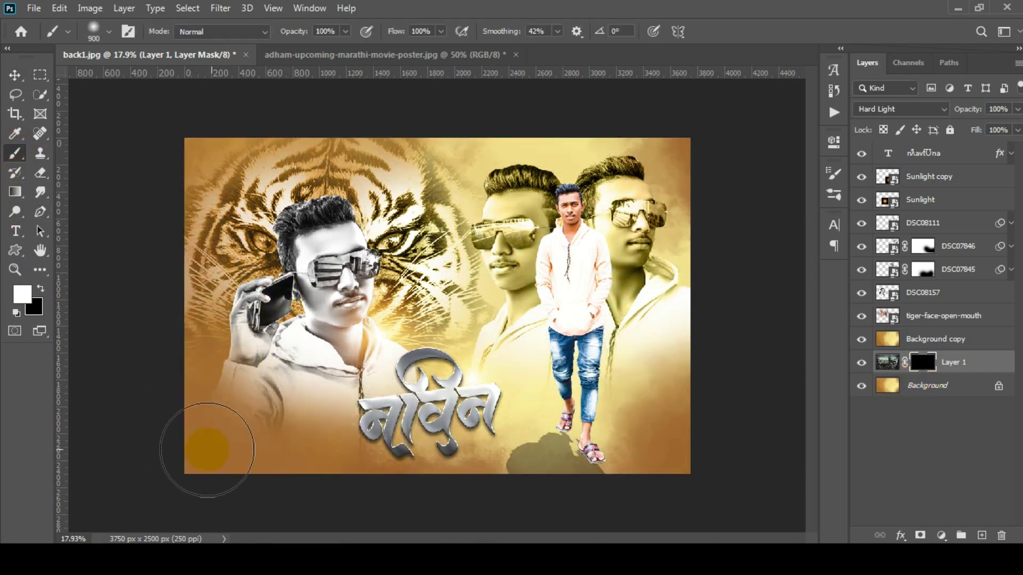
key(bracketright)
key(bracketright)
key(bracketright)
drag(277, 468, 325, 331)
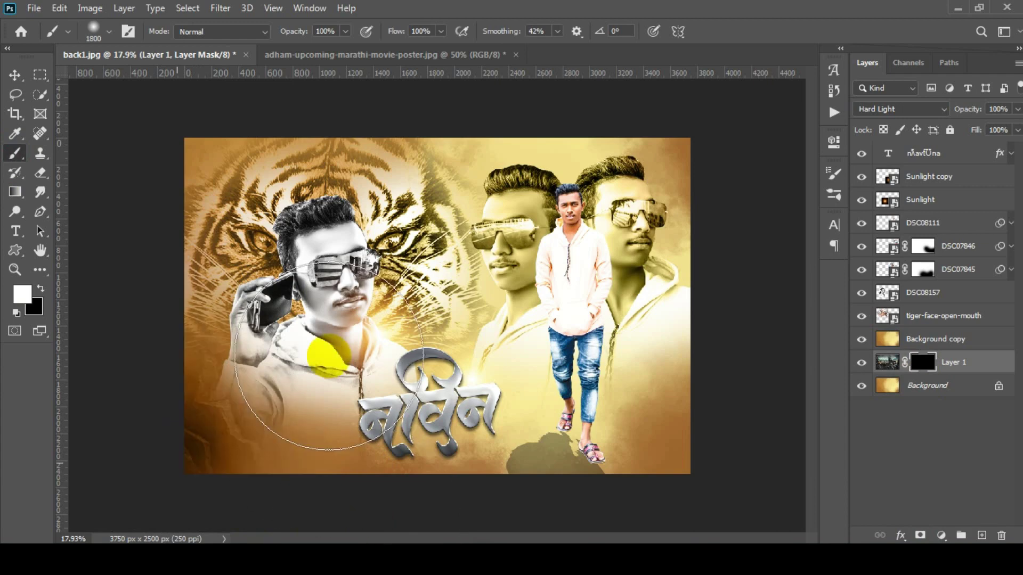
scroll(327, 362, down, 1)
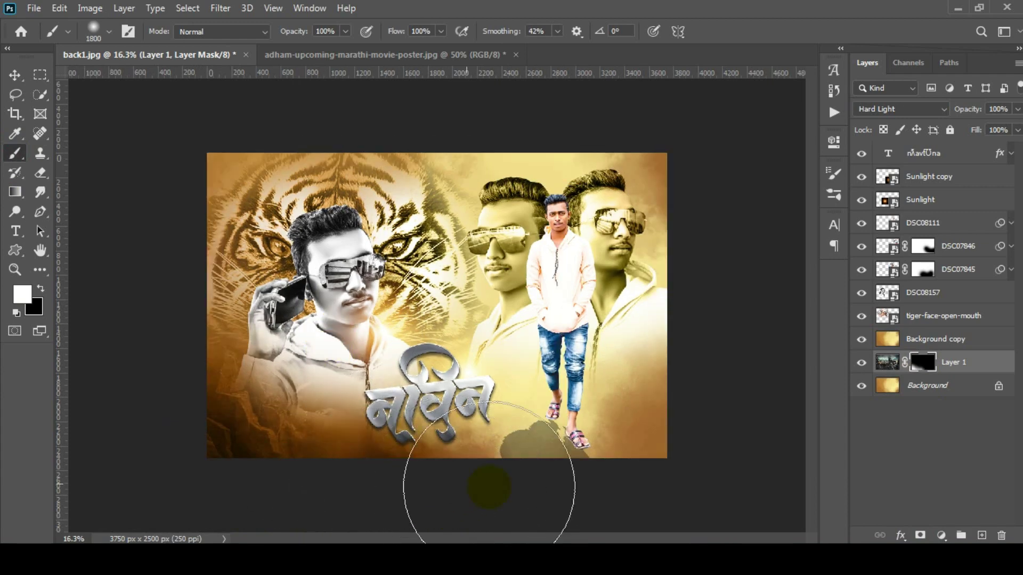
drag(469, 470, 706, 386)
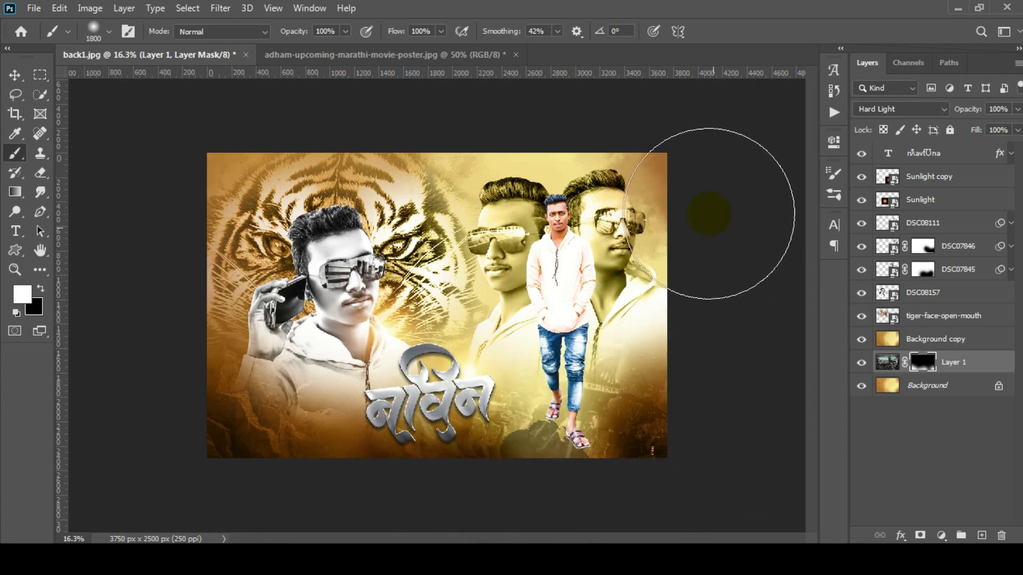
drag(700, 171, 730, 208)
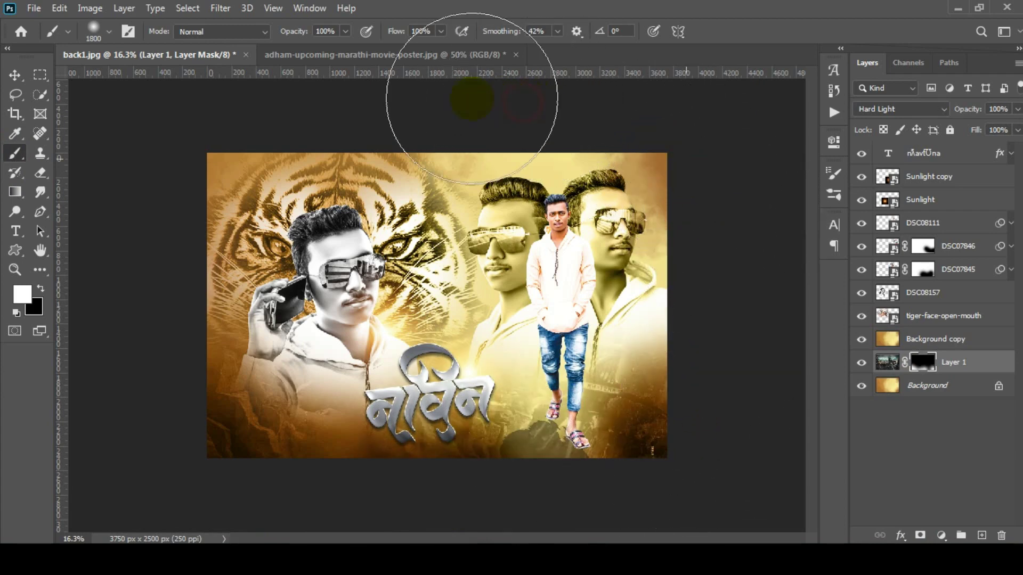
drag(456, 125, 494, 149)
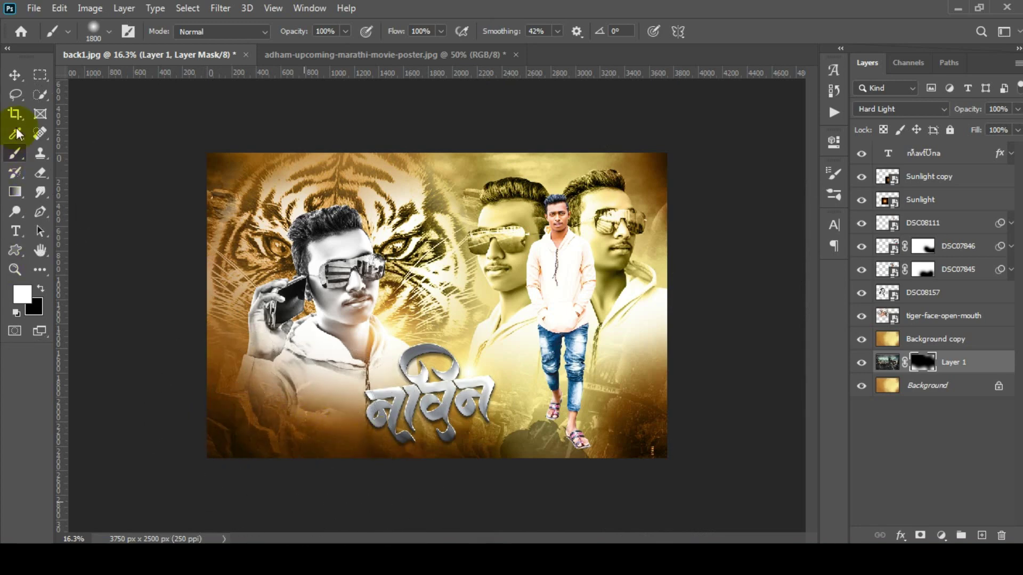
click(14, 75)
Step: Place the '1 nili logo' file from Explorer into the banner, scaled to 60.05%
key(alt+Tab)
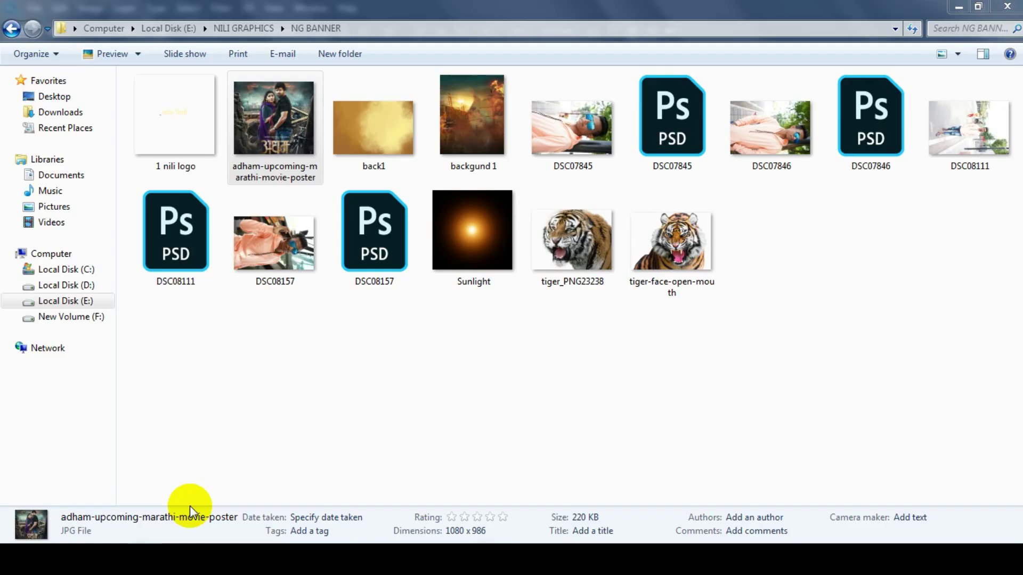
click(251, 343)
mouse_move(175, 117)
mouse_down()
mouse_move(460, 415)
mouse_move(427, 287)
mouse_move(446, 291)
mouse_up()
mouse_move(589, 459)
mouse_down()
mouse_move(483, 344)
mouse_move(450, 333)
mouse_up()
key(Return)
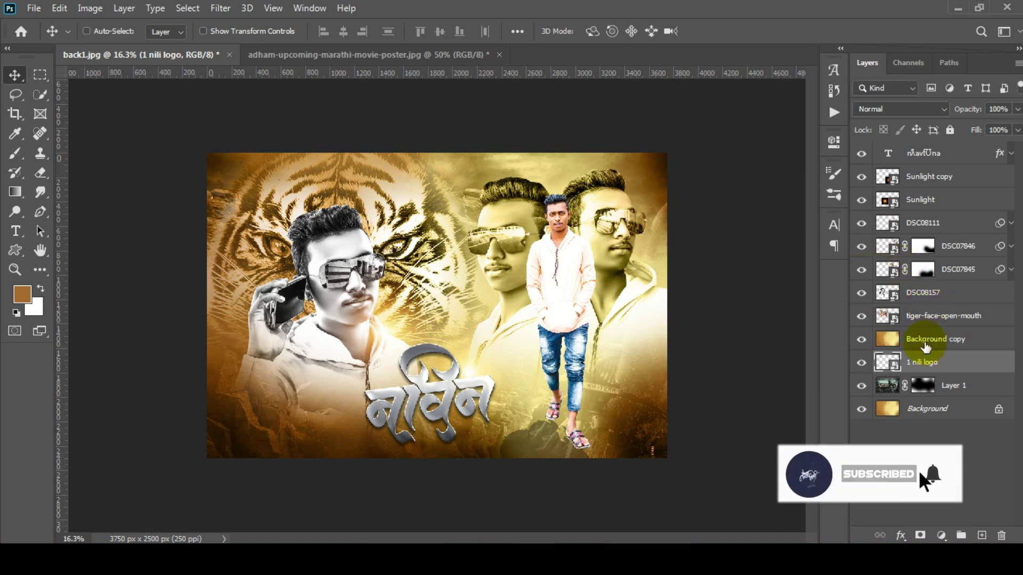
Step: Move the 1 nili logo layer to the top of the stack and commit the placed image's transform
drag(887, 362, 889, 152)
drag(479, 309, 345, 220)
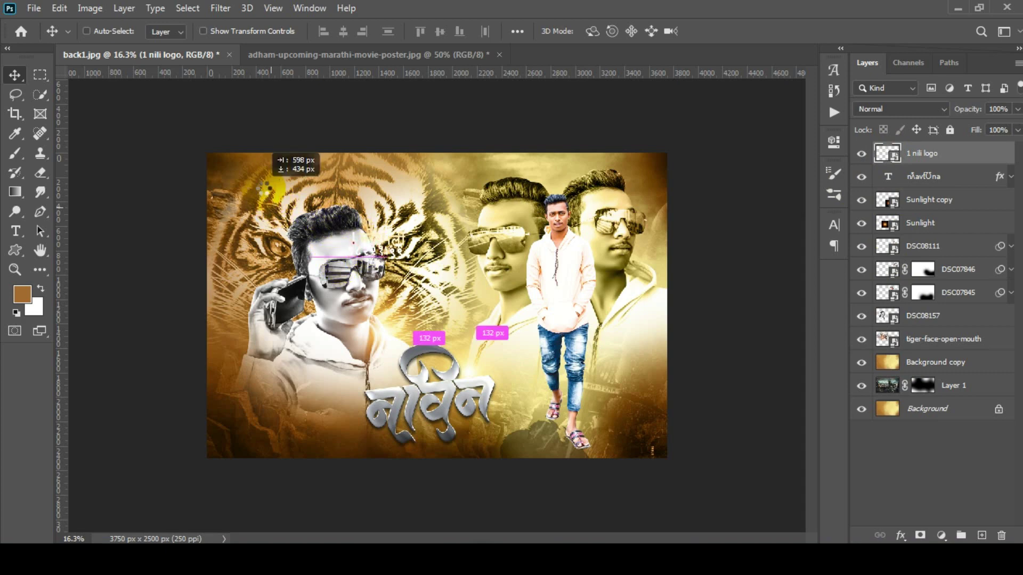
ctrl+click(295, 187)
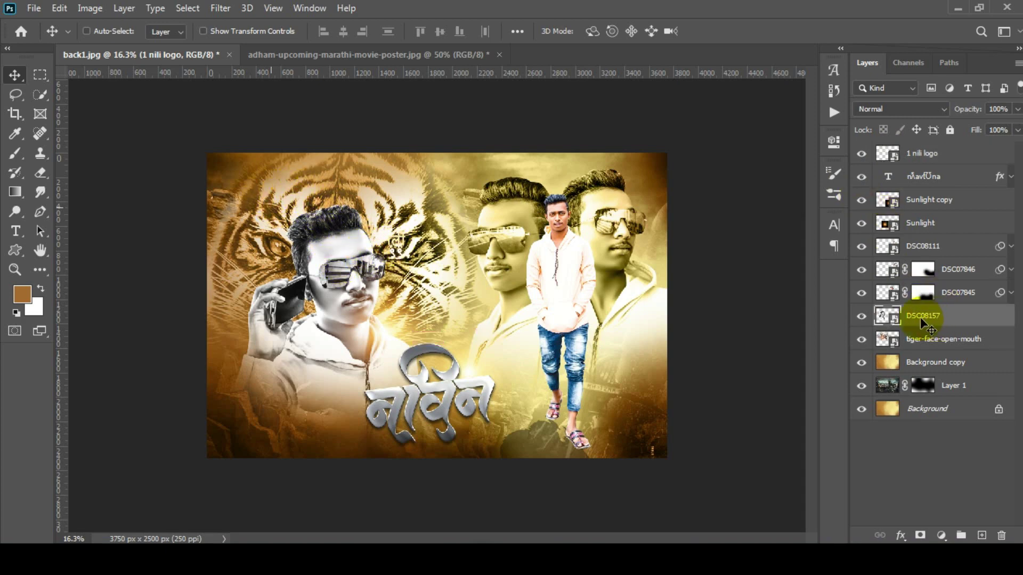
key(ctrl+t)
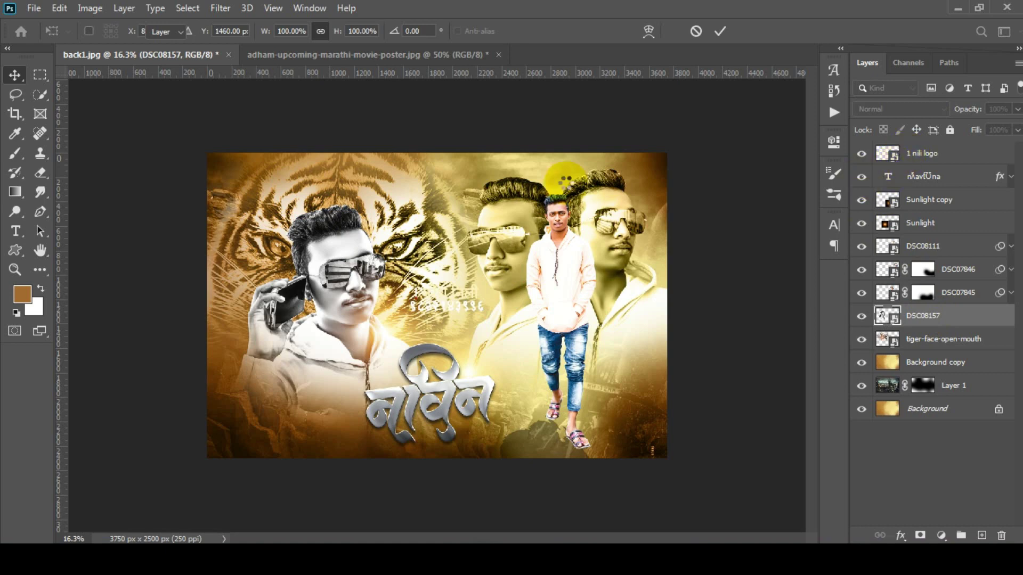
key(Return)
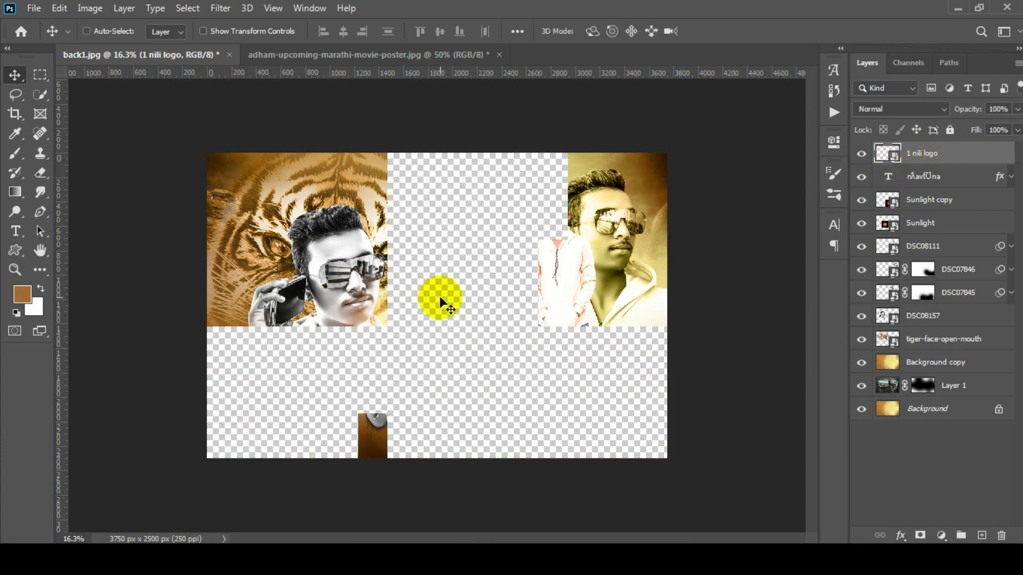
Step: Rasterize the layers from the 1 nili logo down to the tiger face
scroll(473, 273, up, 1)
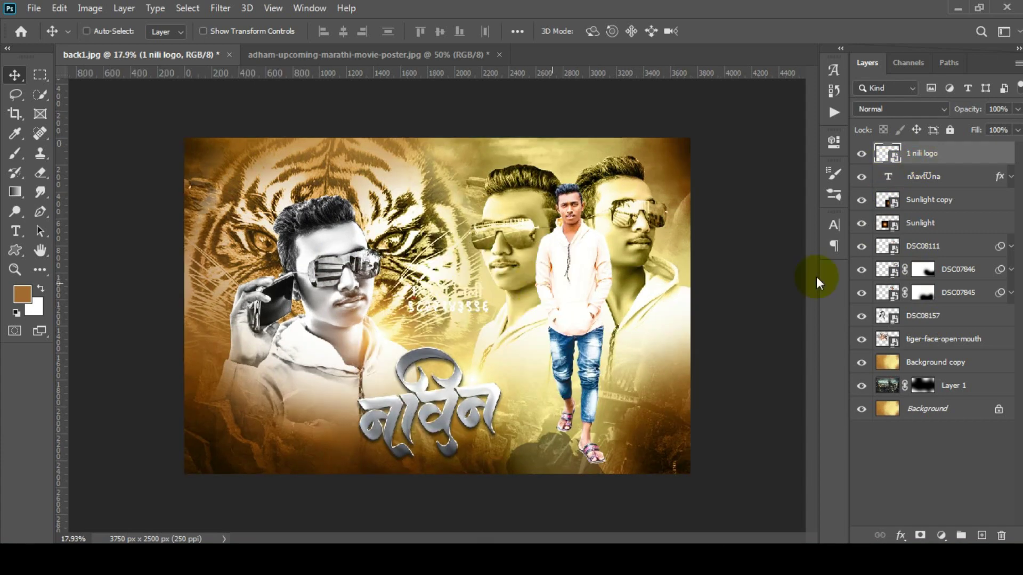
shift+click(941, 339)
right_click(941, 340)
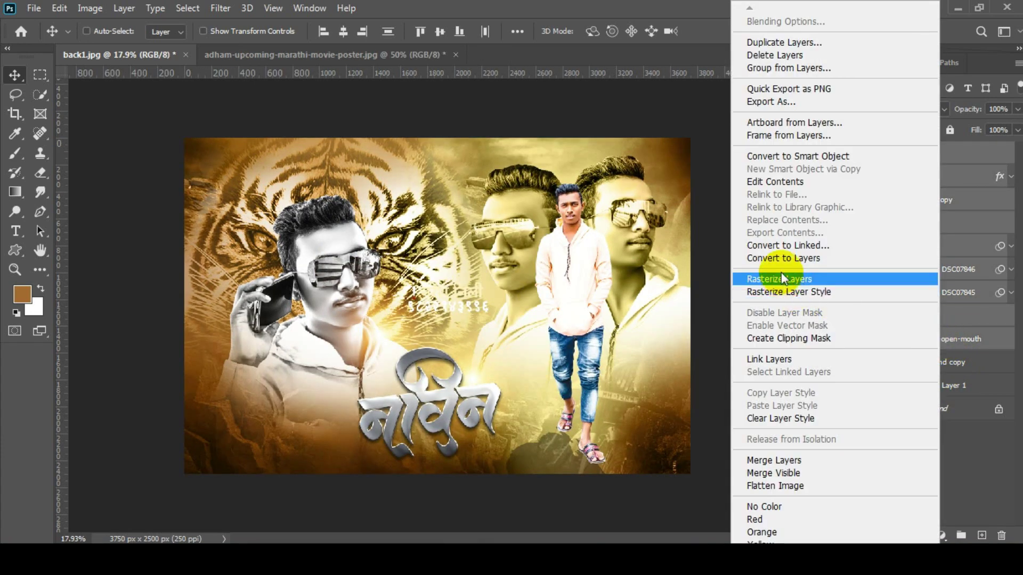
click(783, 278)
Step: Scale the logo to 53.59% in the top-left corner and add empty Layer 2 above it
click(949, 156)
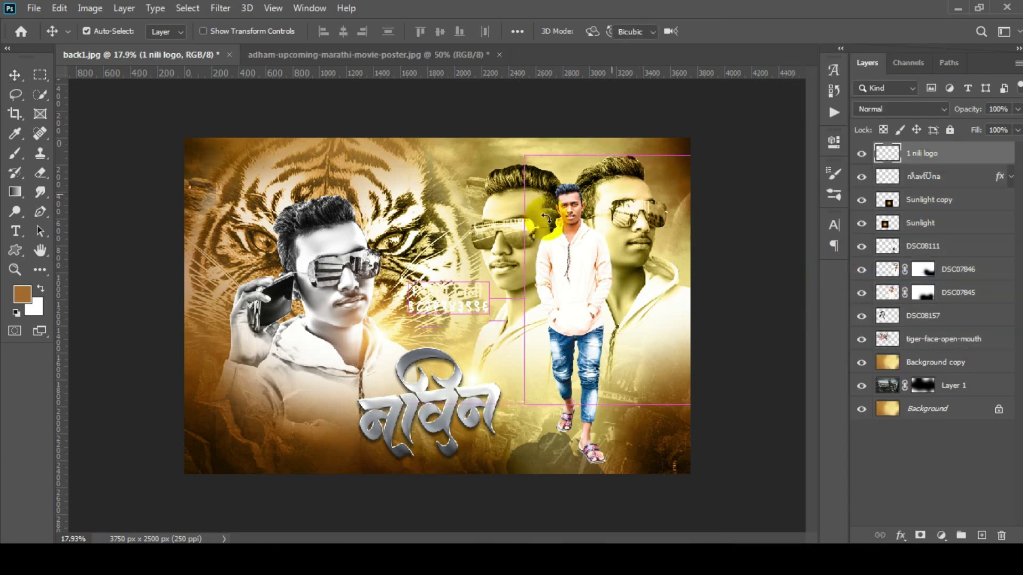
key(ctrl+t)
drag(487, 314, 238, 162)
key(Return)
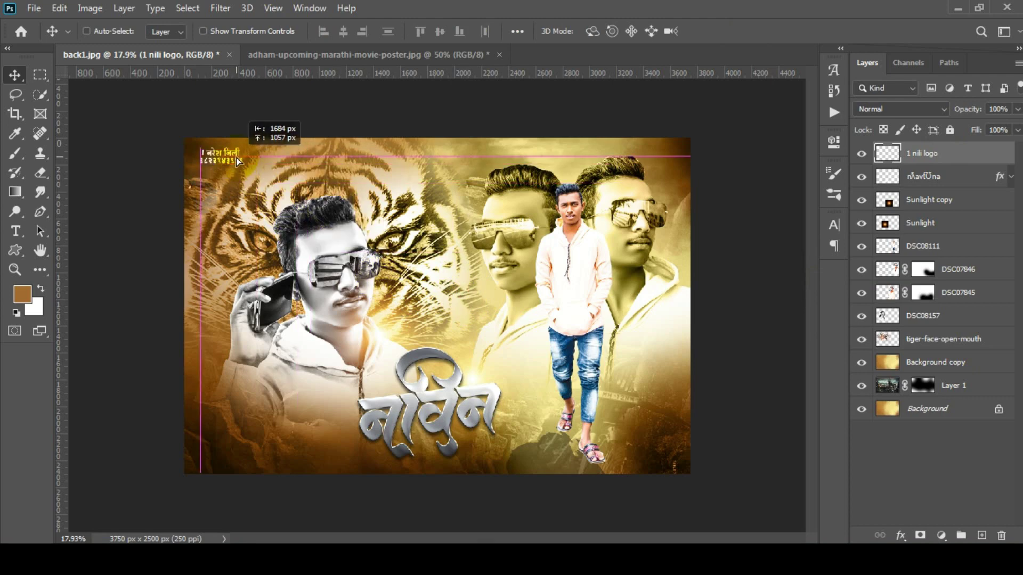
drag(235, 162, 236, 155)
ctrl+click(483, 303)
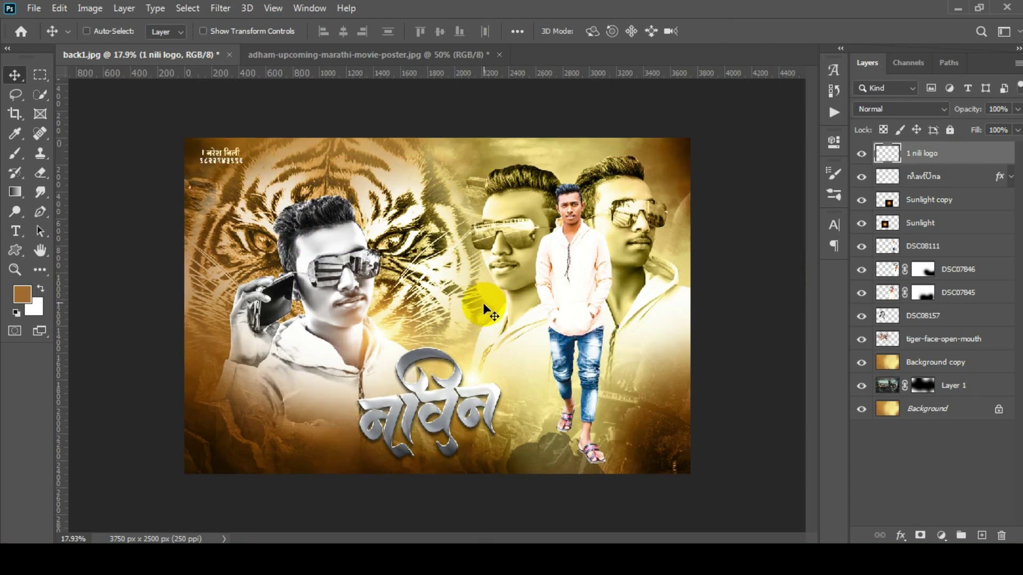
click(982, 536)
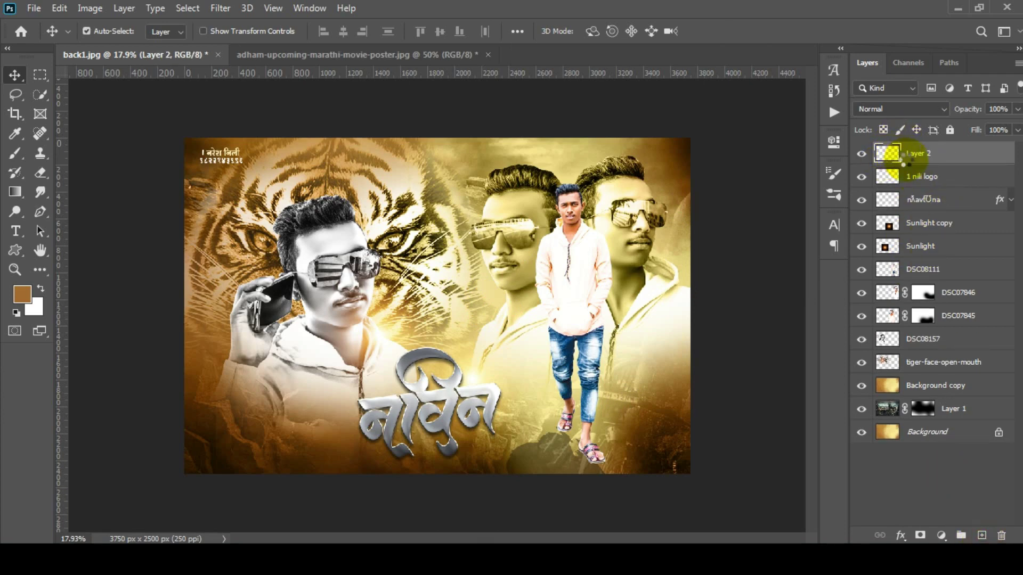
Step: Stamp a merged copy of all visible banner layers into Layer 2 with Ctrl+Alt+Shift+E
key(ctrl+shift+alt+e)
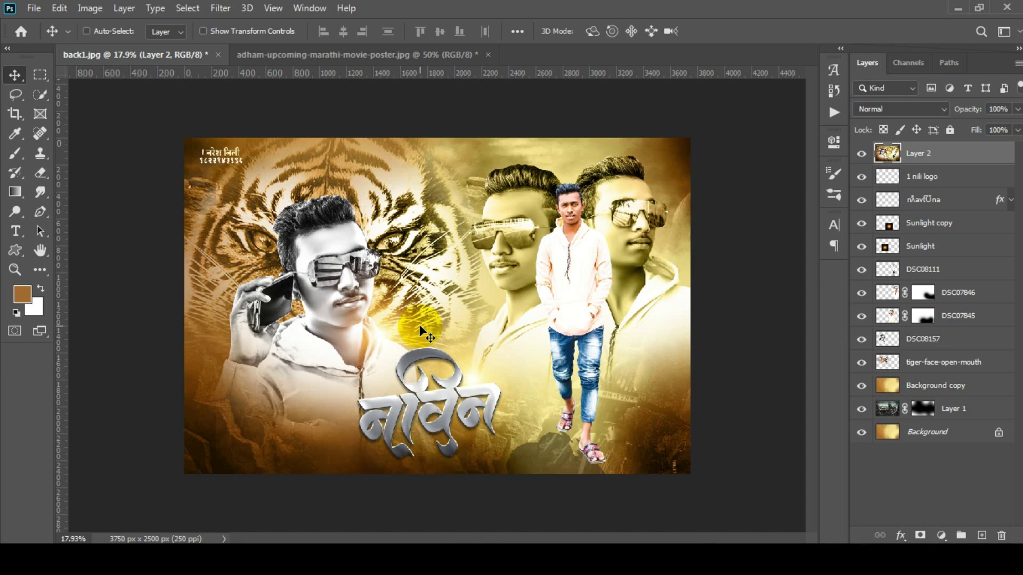
drag(420, 329, 404, 271)
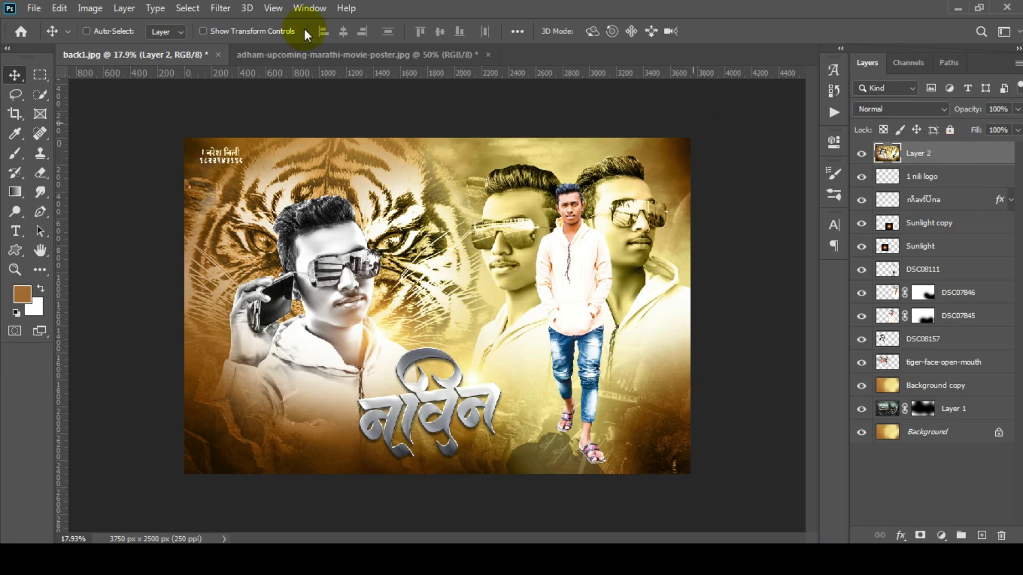
click(221, 12)
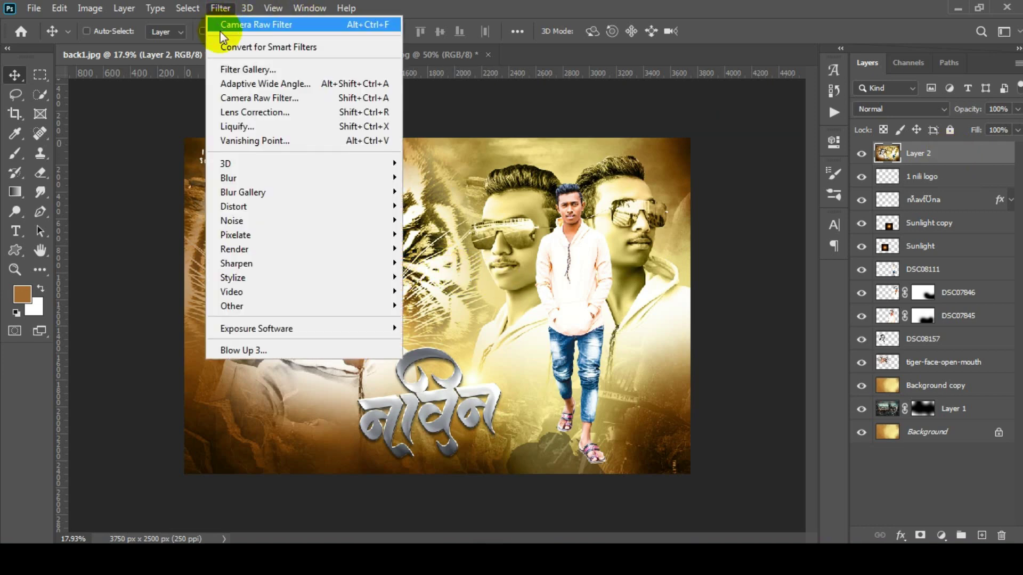
Step: In the Camera Raw filter, raise Clarity to +38 and deepen the Blacks
click(290, 96)
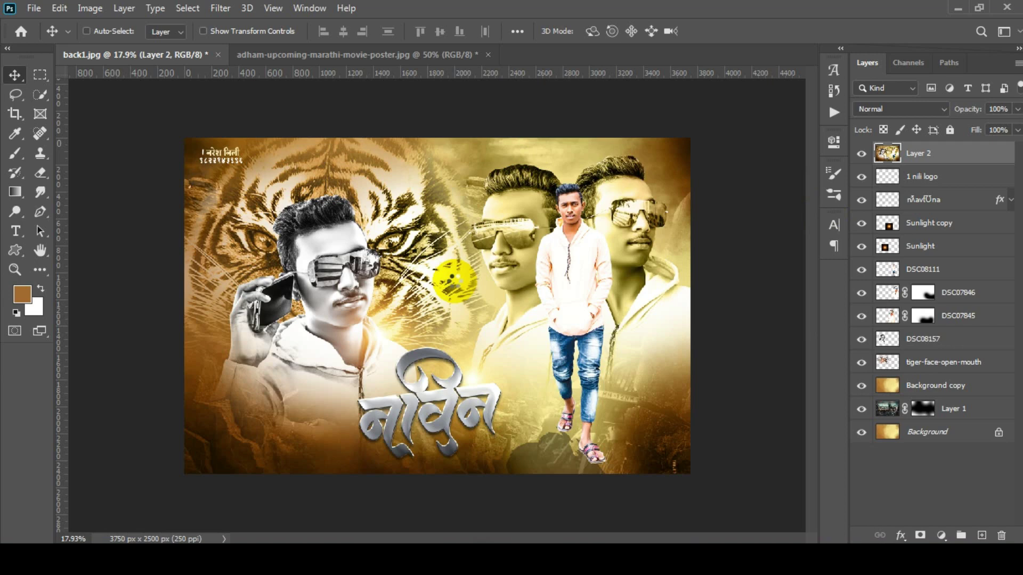
key(ctrl+shift+a)
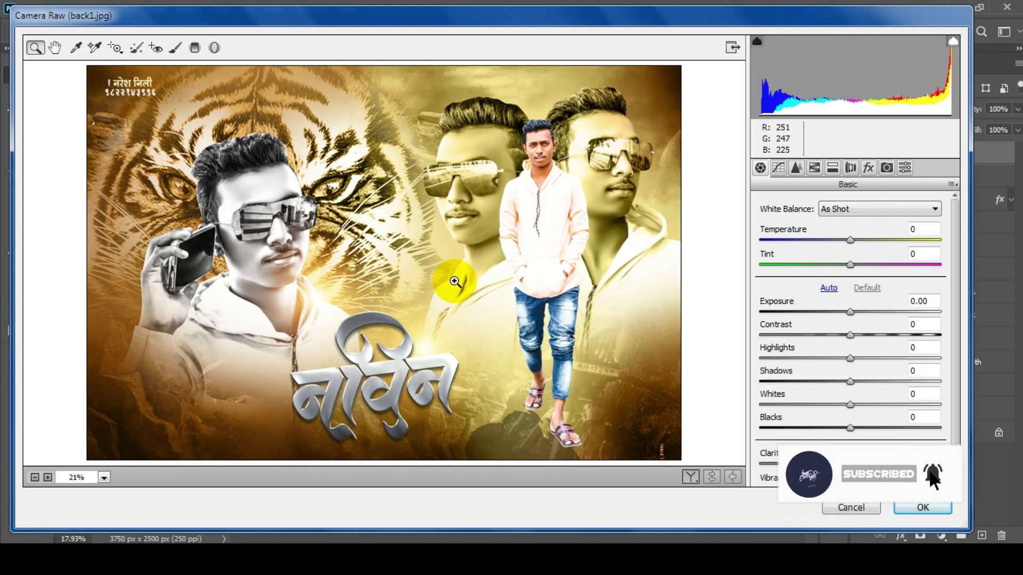
scroll(845, 445, down, 2)
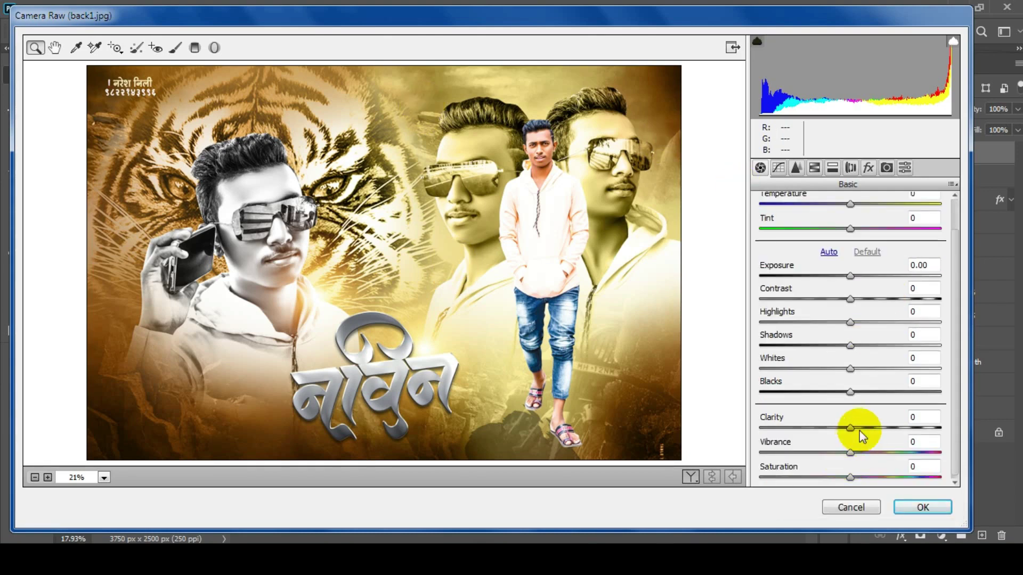
drag(851, 427, 888, 432)
drag(850, 392, 834, 392)
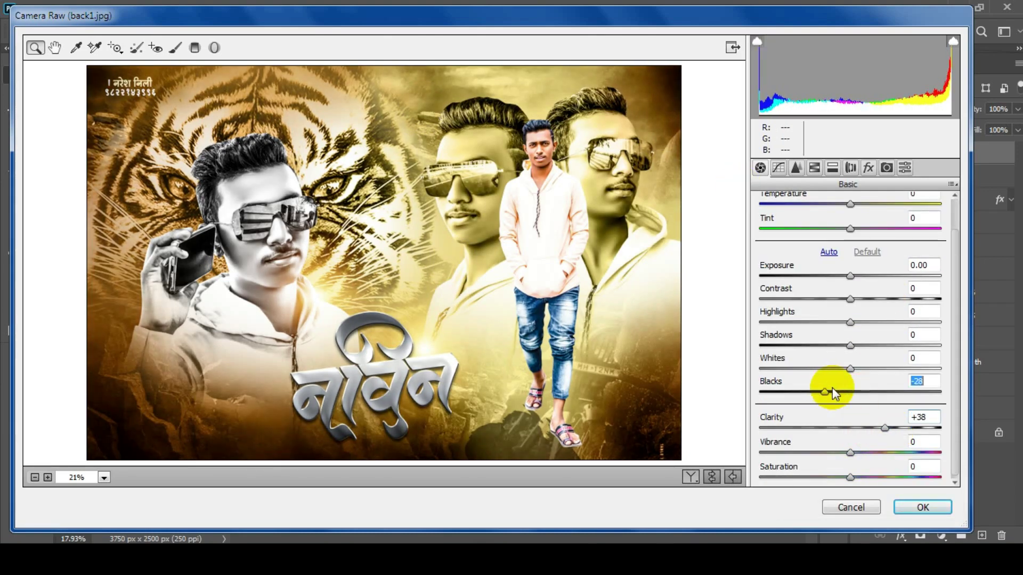
Step: Shift the Yellows' saturation and hue in the HSL panel
click(814, 167)
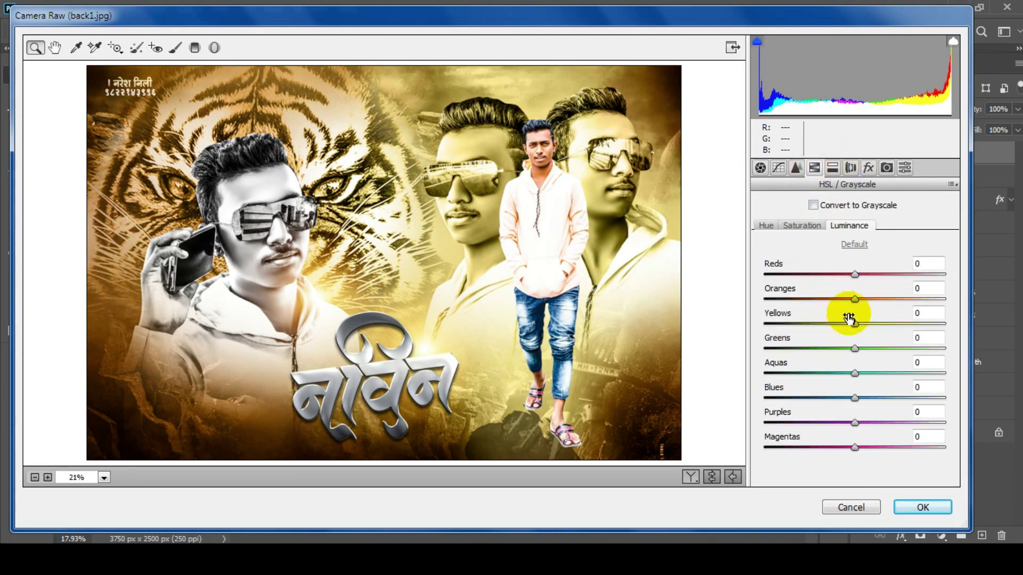
mouse_move(847, 319)
mouse_down()
mouse_move(890, 330)
mouse_move(837, 323)
mouse_up()
click(765, 225)
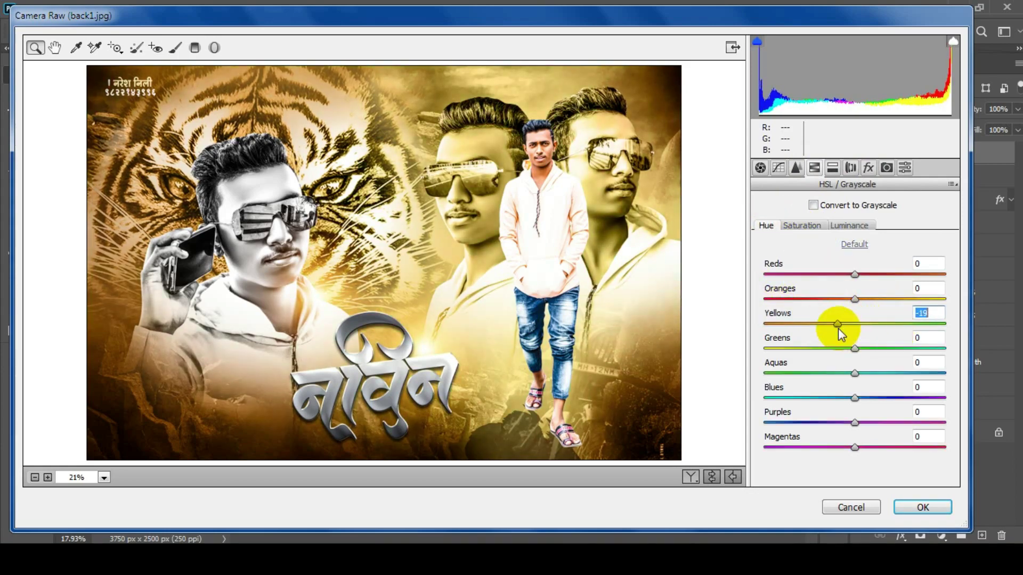
Step: Set Tone Curve Lights to +5 and Darks to -1, then apply the Camera Raw grade
click(778, 168)
click(849, 426)
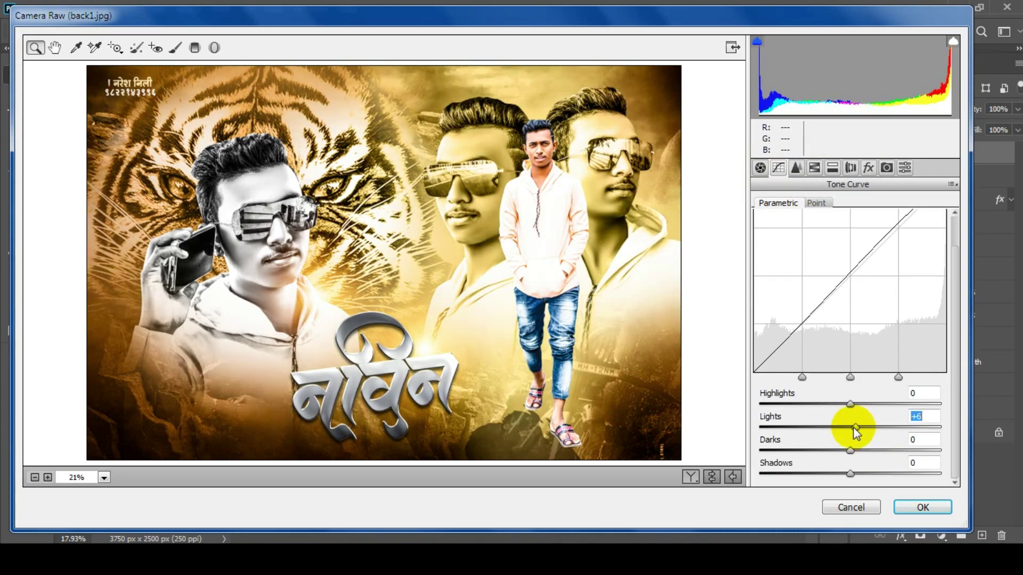
drag(852, 426, 855, 426)
click(845, 450)
right_click(434, 156)
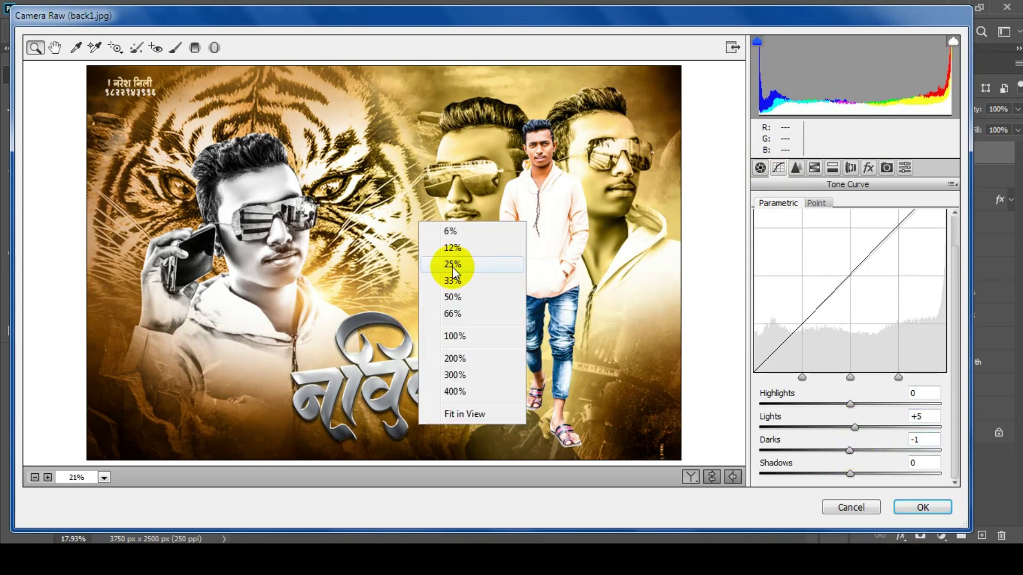
click(451, 233)
click(917, 506)
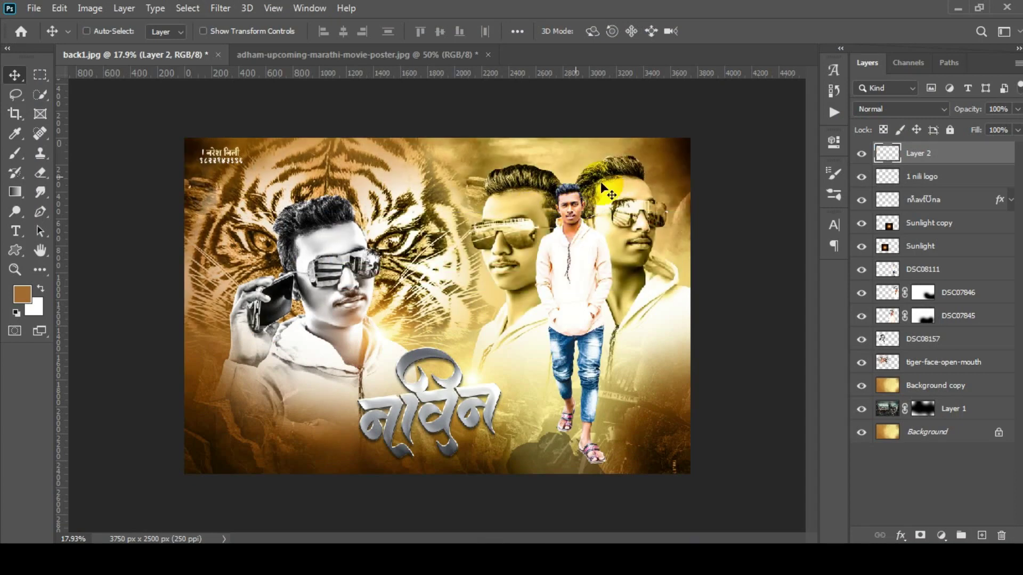
Step: Open the File menu for the finished banner
click(34, 8)
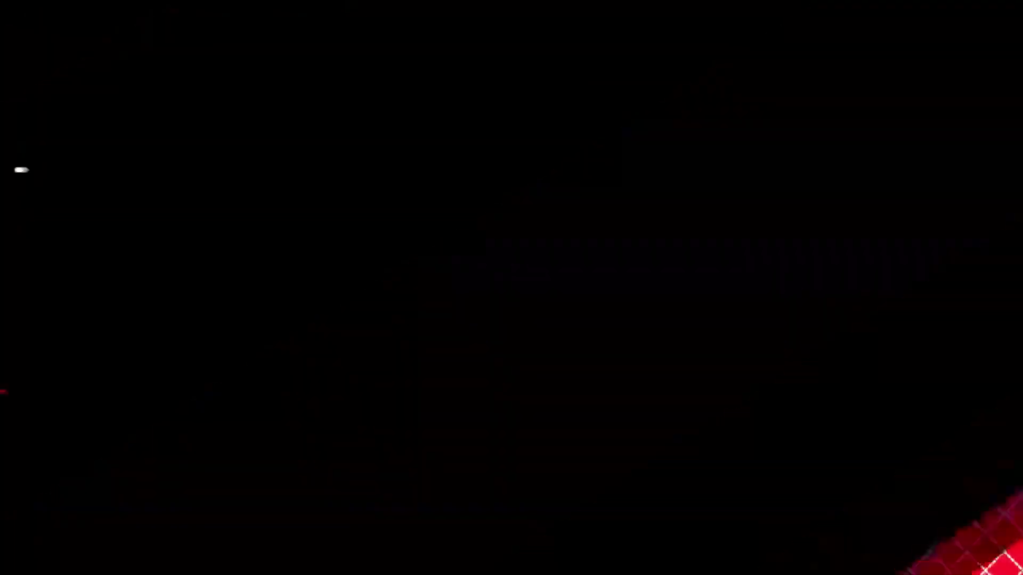